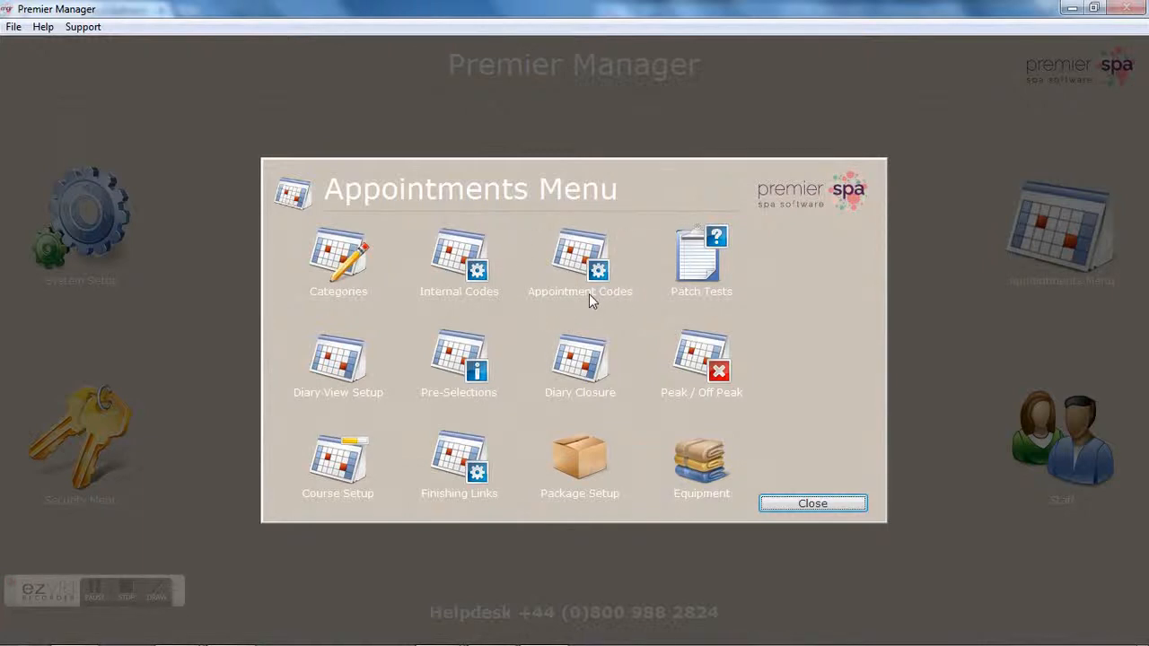
Step: Open Appointment Codes Setup from the Appointments Menu
{"action": "left_click", "coordinate": [575, 257]}
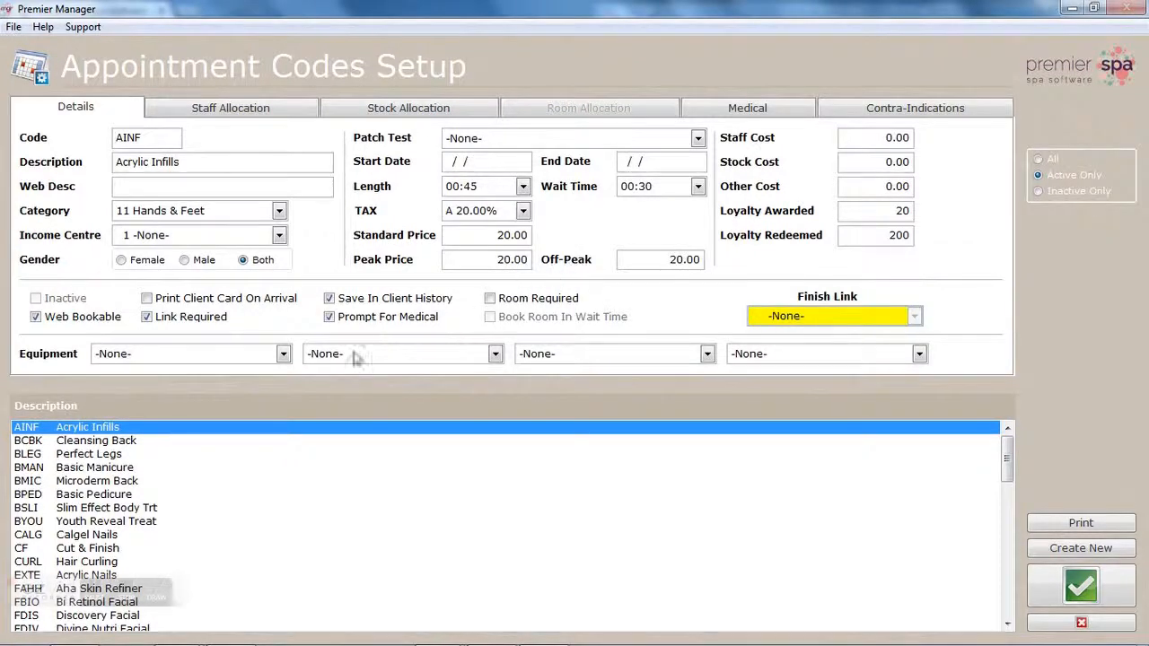
Step: Make Perfect Legs web bookable as 'Perfect Legs Massage' and save it
{"action": "left_click", "coordinate": [102, 446]}
{"action": "left_click", "coordinate": [102, 455]}
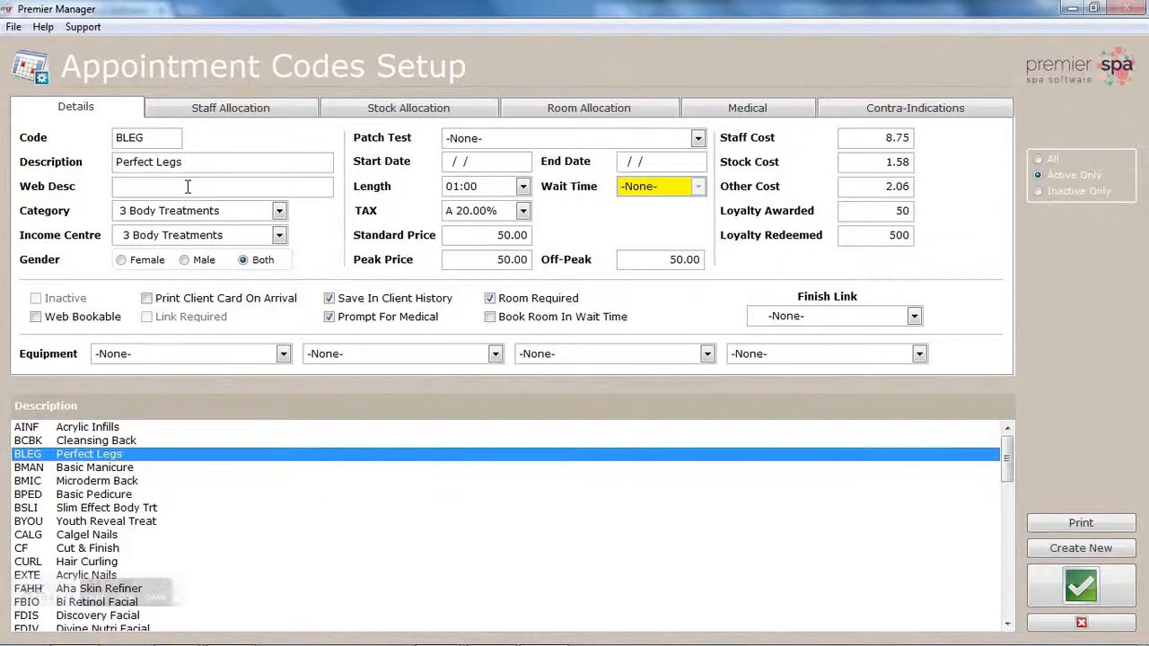
{"action": "type", "text": "erfect legs massage"}
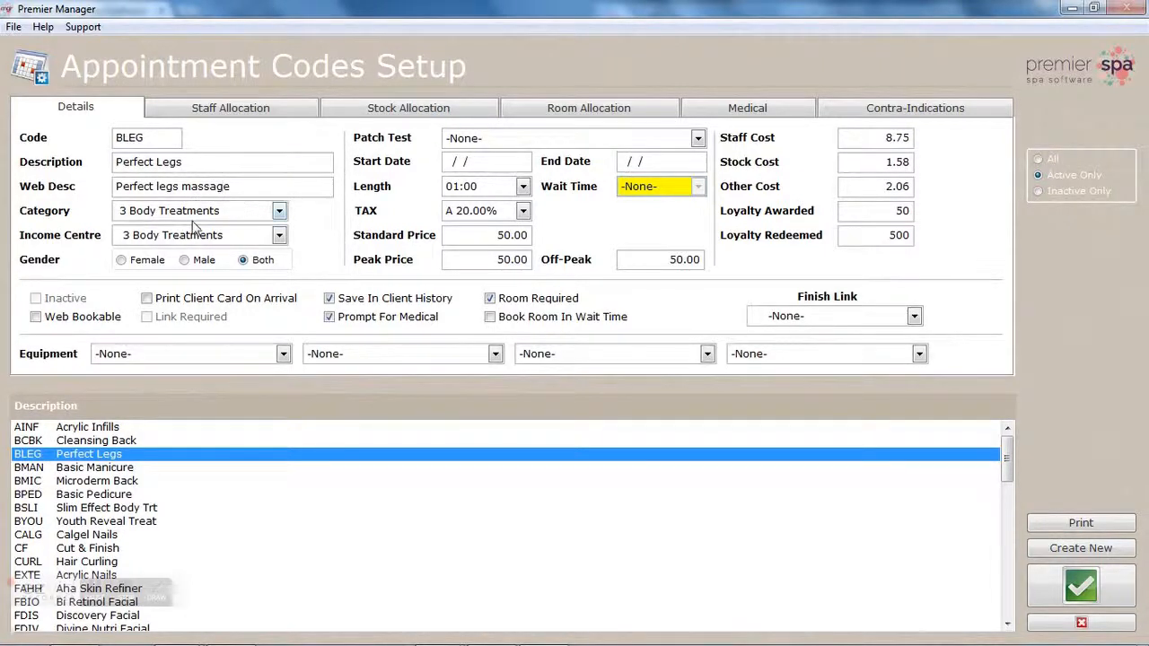
{"action": "left_click", "coordinate": [36, 319]}
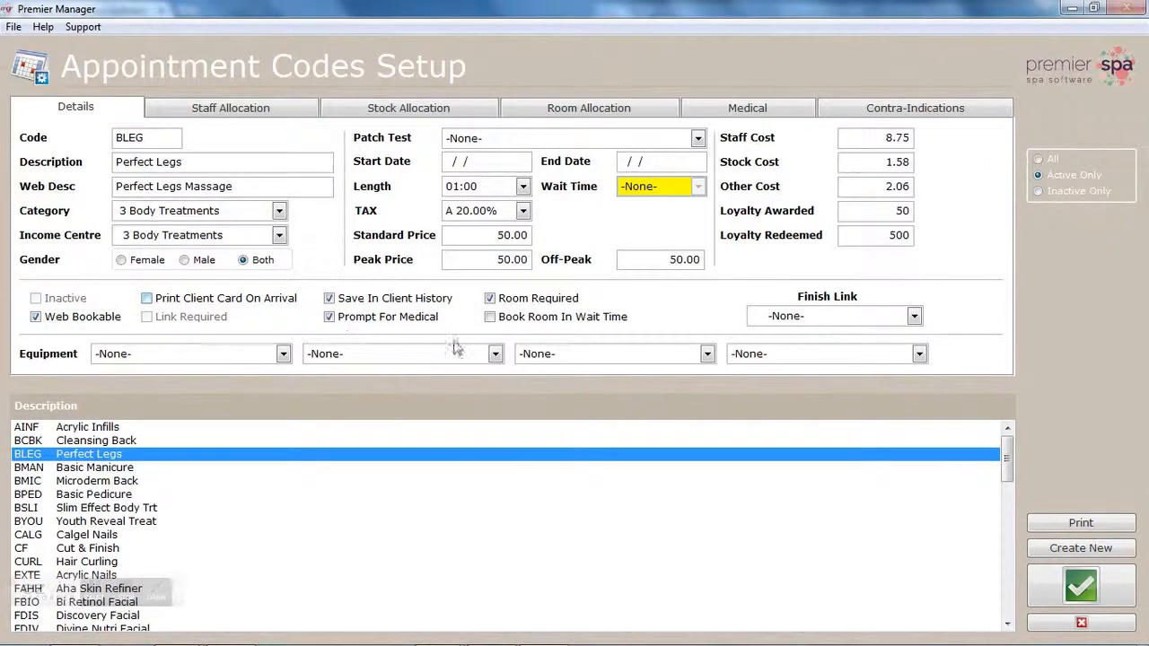
{"action": "left_click", "coordinate": [1075, 588]}
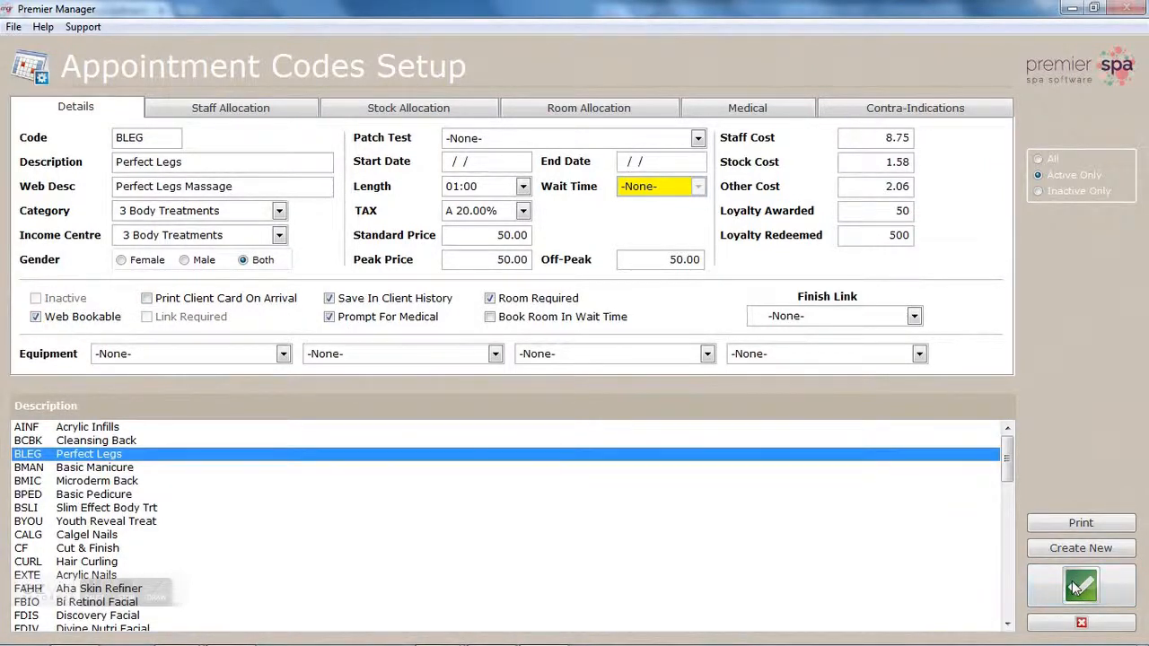
Step: Copy Basic Manicure's description into its web description, make it web bookable, and save
{"action": "left_click", "coordinate": [105, 470]}
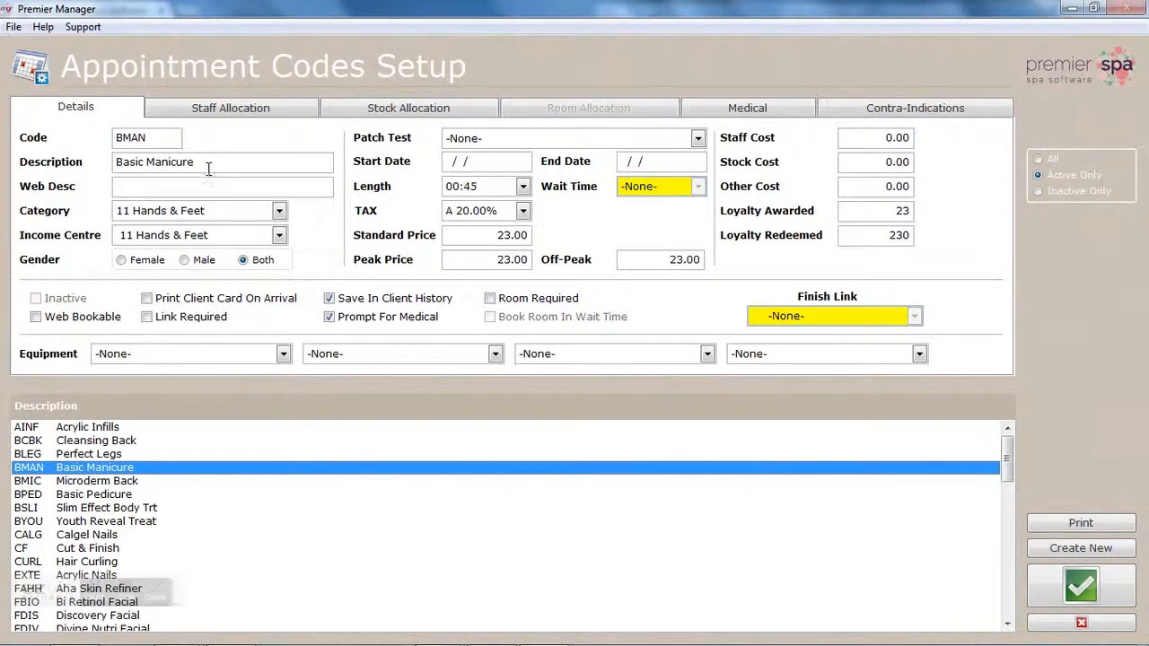
{"action": "left_click_drag", "start_coordinate": [208, 162], "coordinate": [113, 162]}
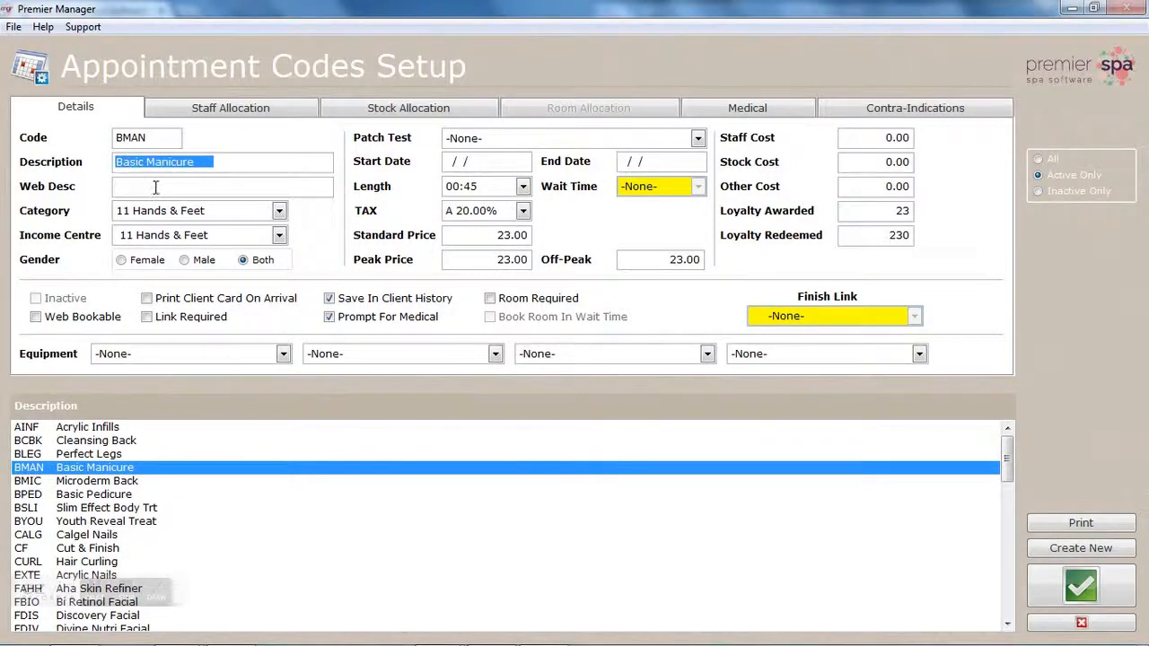
{"action": "left_click", "coordinate": [156, 187]}
{"action": "left_click_drag", "start_coordinate": [204, 164], "coordinate": [114, 162]}
{"action": "key", "text": "ctrl+c"}
{"action": "left_click", "coordinate": [135, 187]}
{"action": "key", "text": "ctrl+v"}
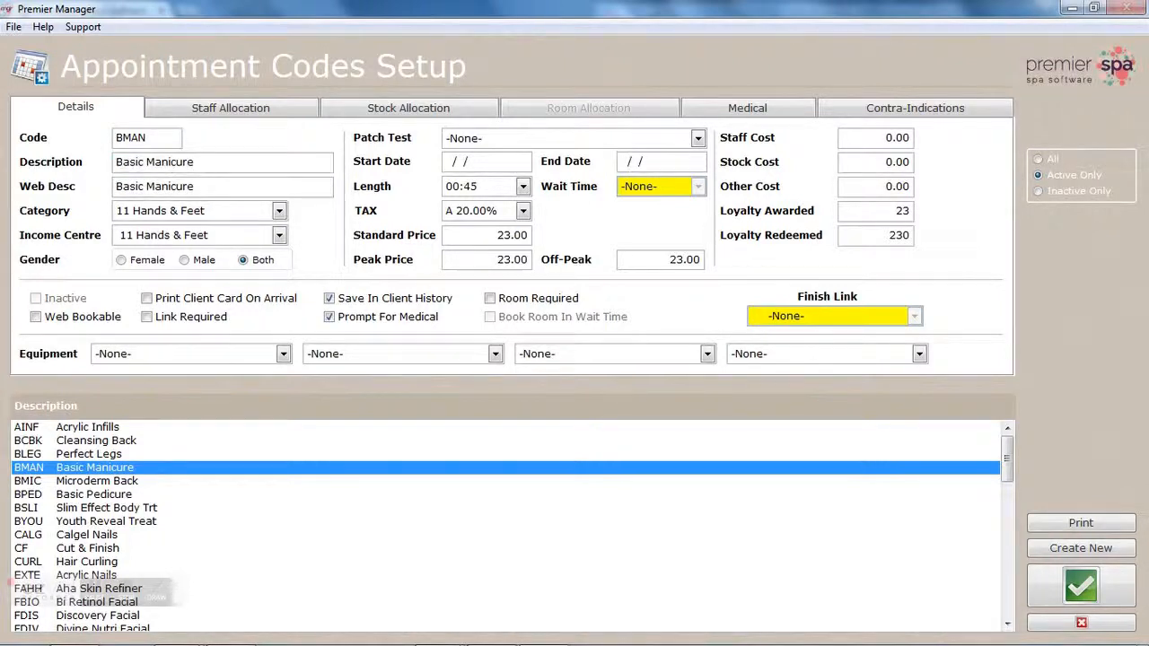
{"action": "left_click", "coordinate": [36, 317]}
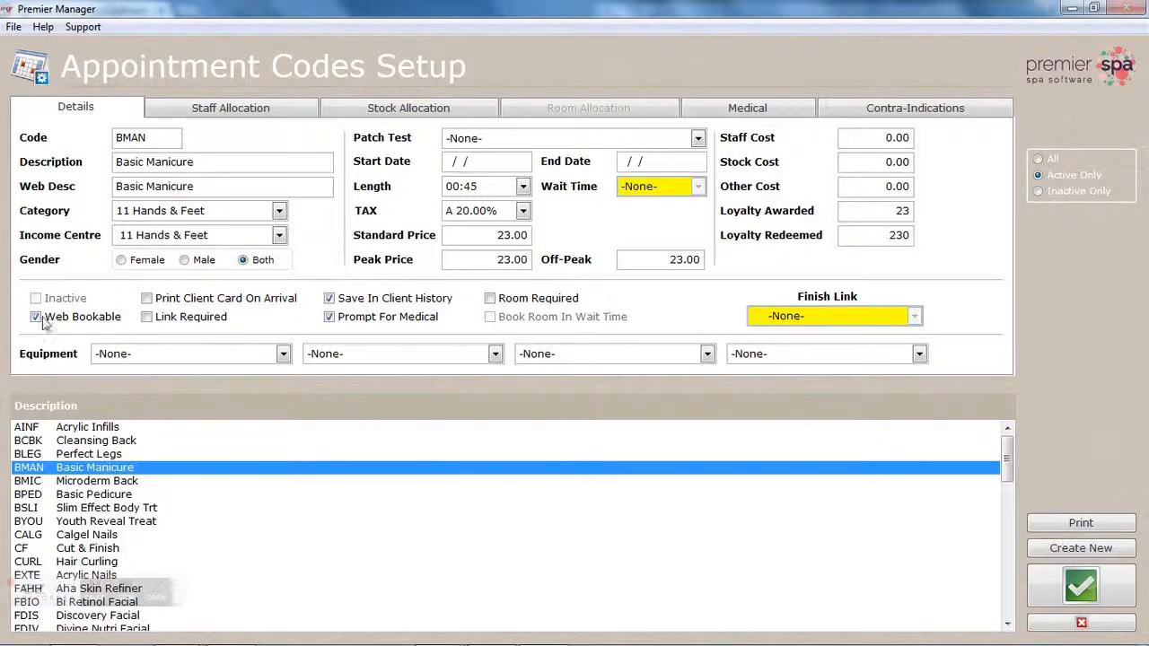
{"action": "left_click", "coordinate": [1086, 585]}
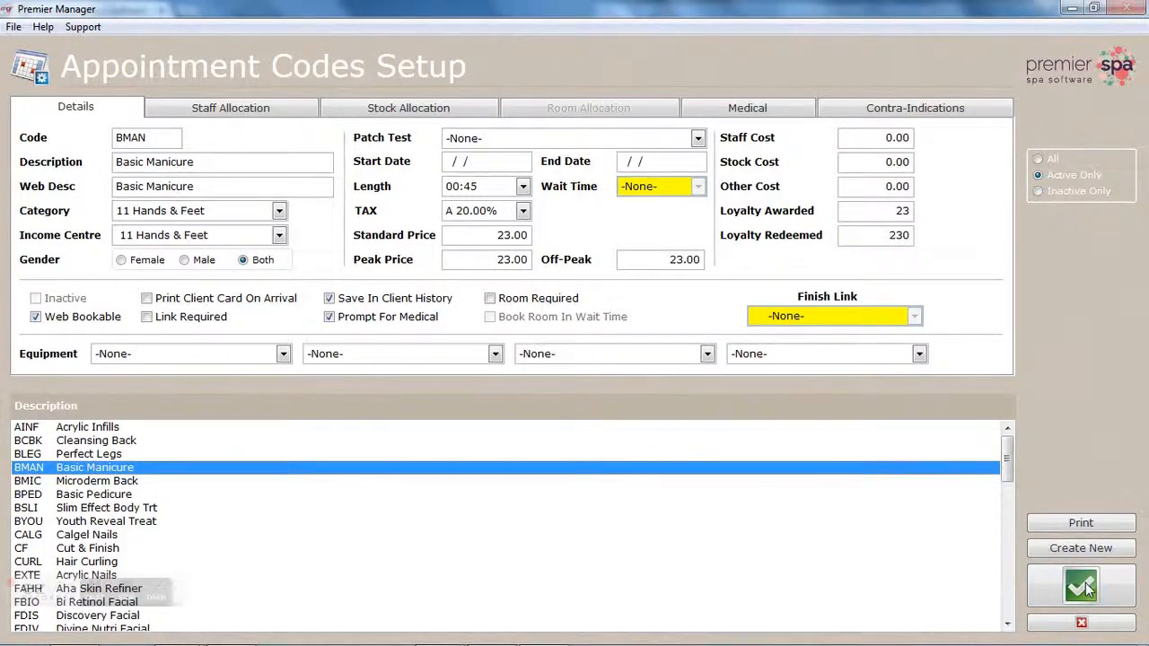
Step: Paste Microderm Back's description as its web description and tick Web Bookable
{"action": "left_click", "coordinate": [98, 481]}
{"action": "left_click", "coordinate": [121, 188]}
{"action": "left_click_drag", "start_coordinate": [216, 162], "coordinate": [87, 162]}
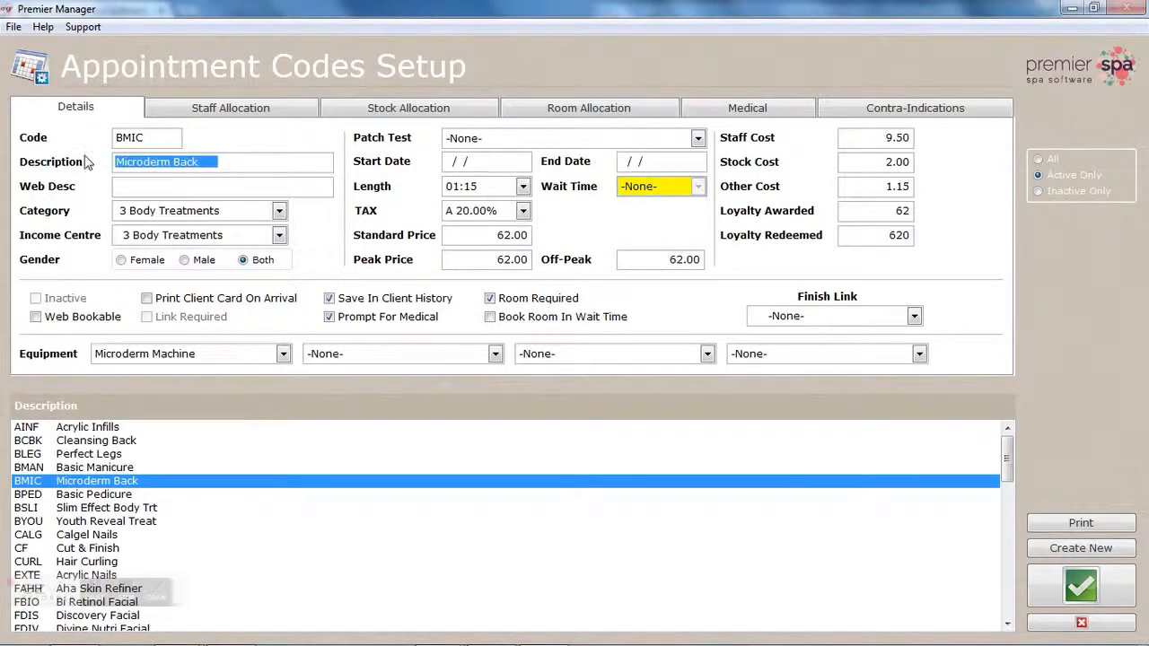
{"action": "left_click", "coordinate": [146, 191]}
{"action": "key", "text": "ctrl+v"}
{"action": "left_click", "coordinate": [37, 318]}
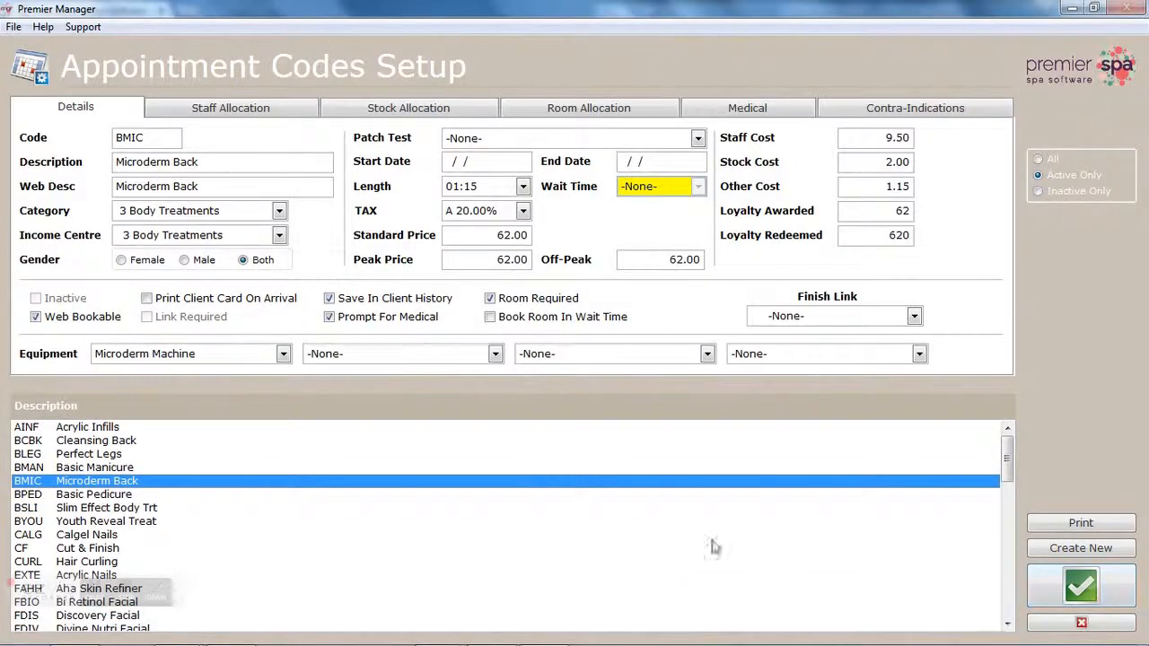
{"action": "left_click", "coordinate": [123, 456]}
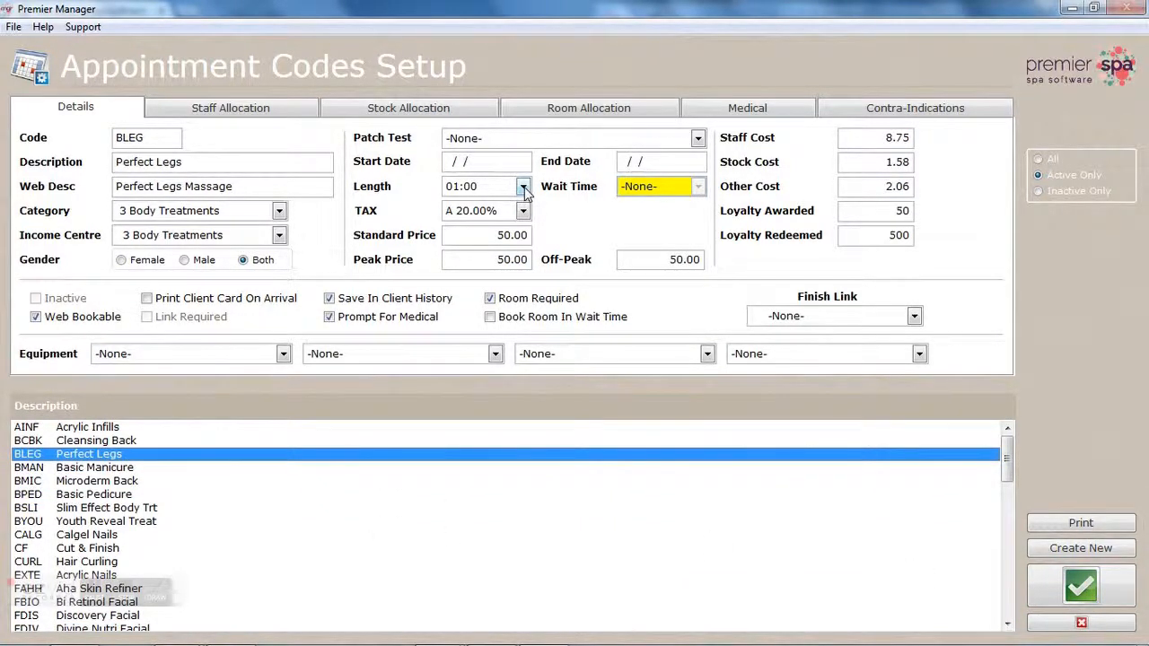
Step: Check staff and room allocations for BLEG and BMIC, then close Appointment Codes Setup
{"action": "left_click", "coordinate": [252, 115]}
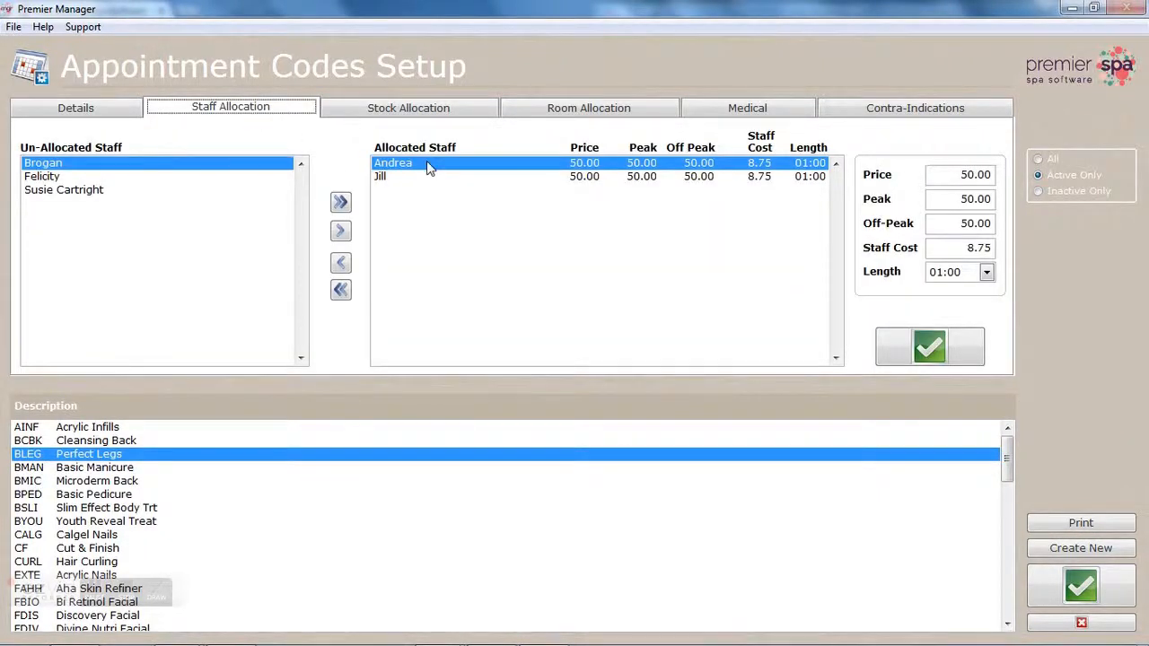
{"action": "left_click", "coordinate": [567, 111]}
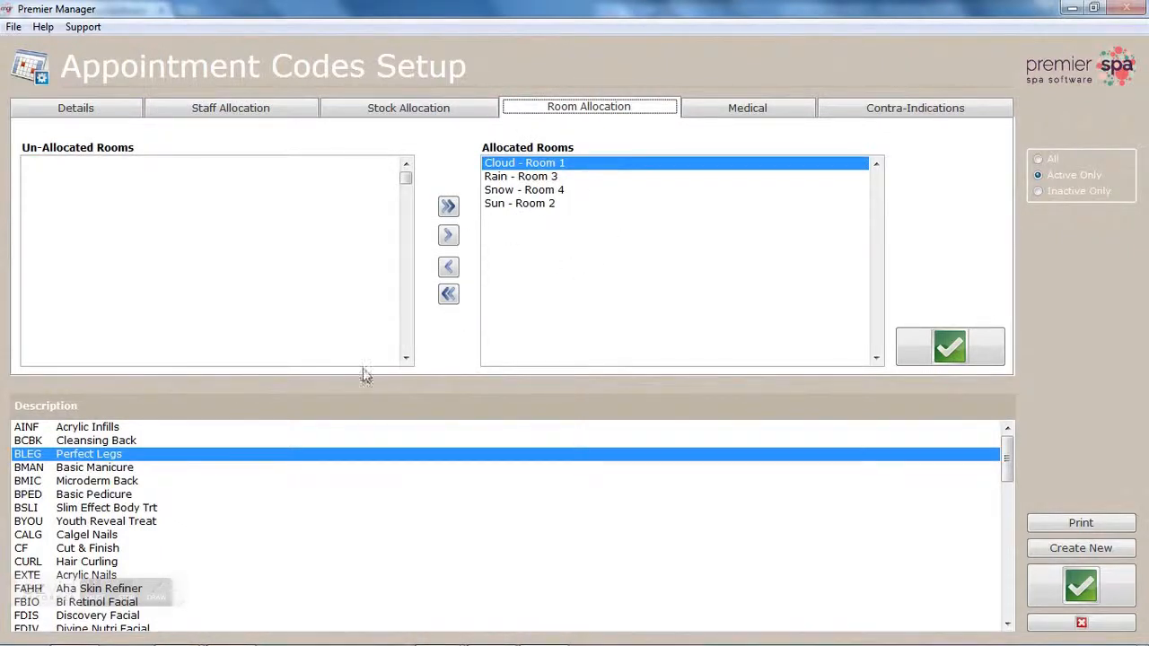
{"action": "left_click", "coordinate": [143, 483]}
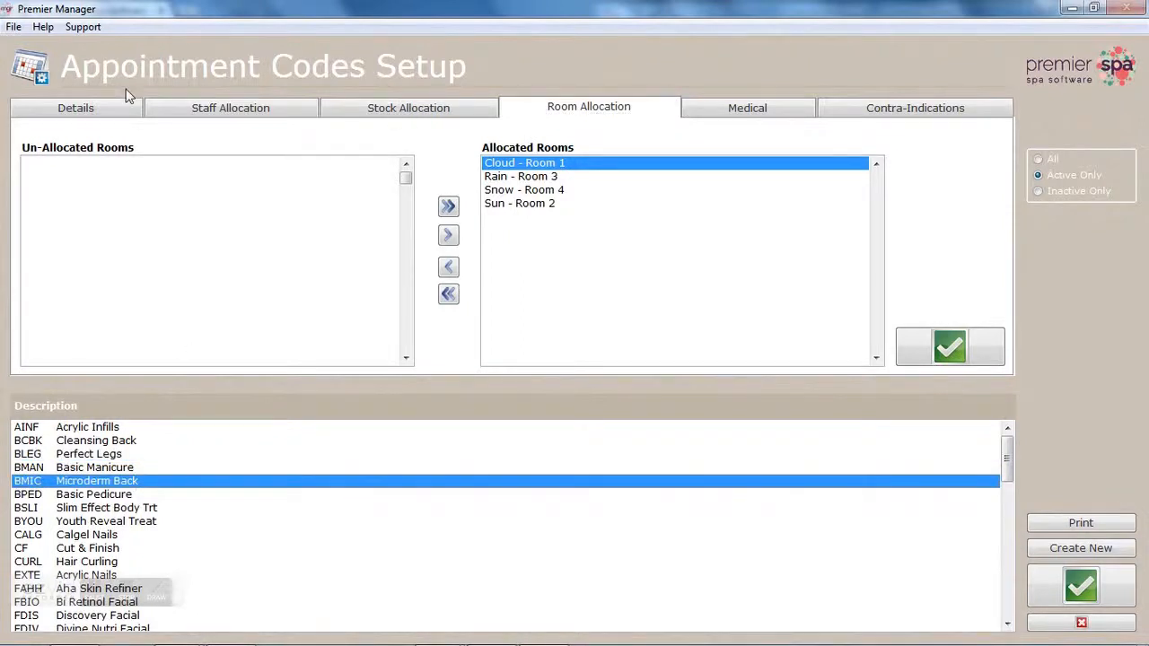
{"action": "left_click", "coordinate": [115, 112]}
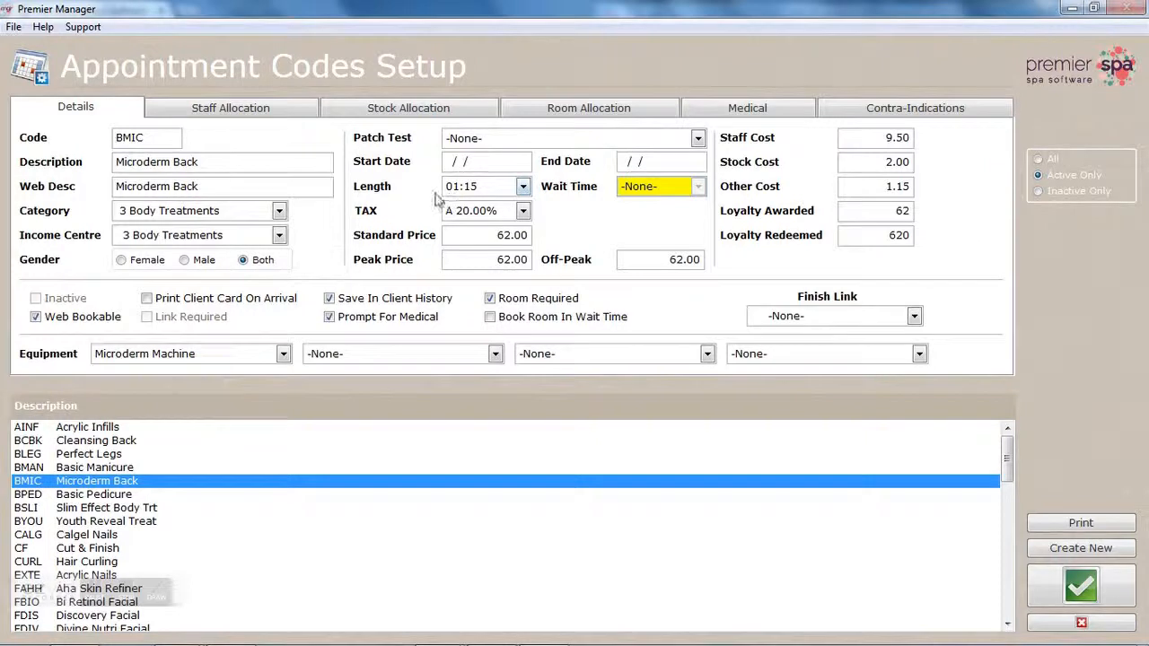
{"action": "left_click", "coordinate": [274, 117]}
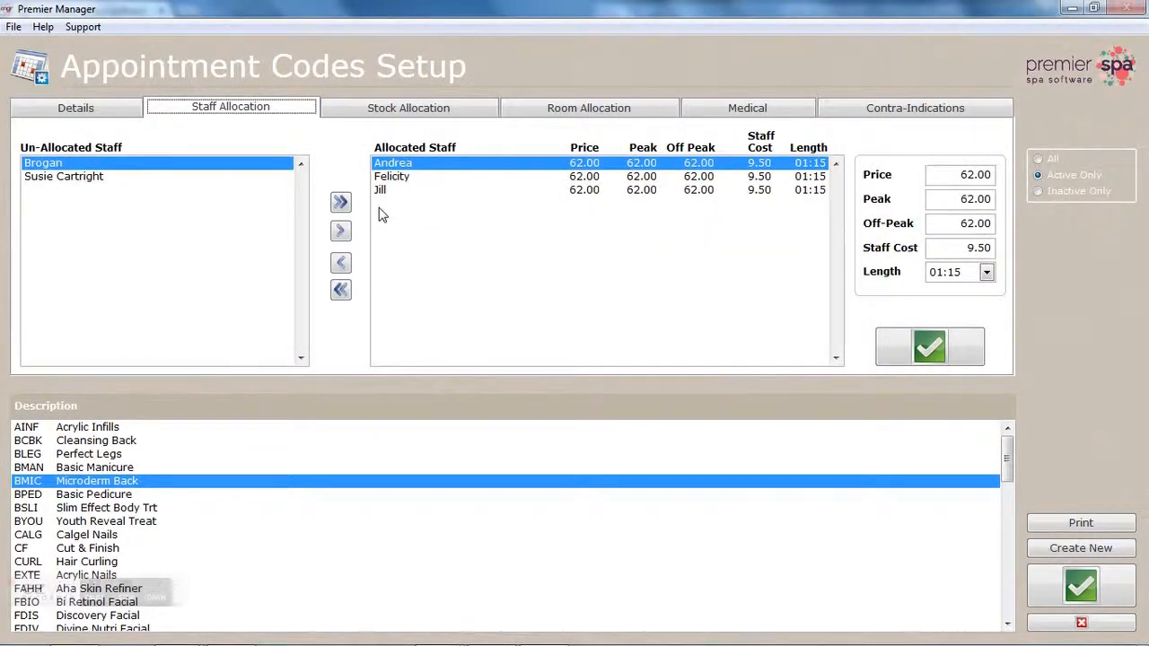
{"action": "left_click", "coordinate": [567, 110]}
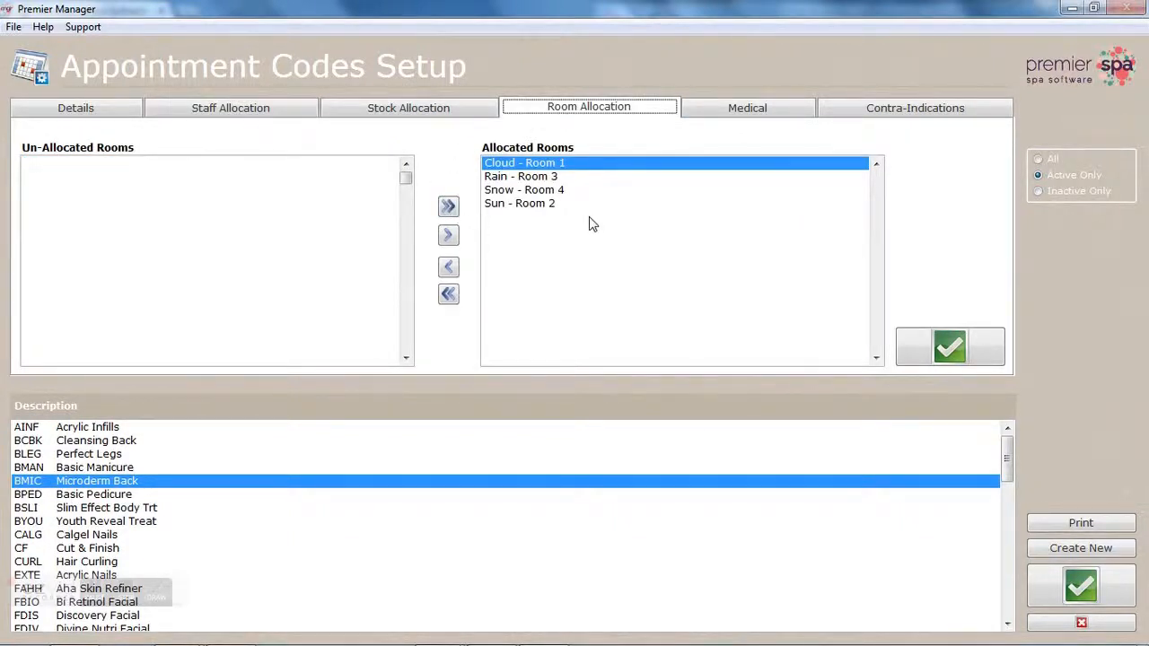
{"action": "left_click", "coordinate": [114, 120]}
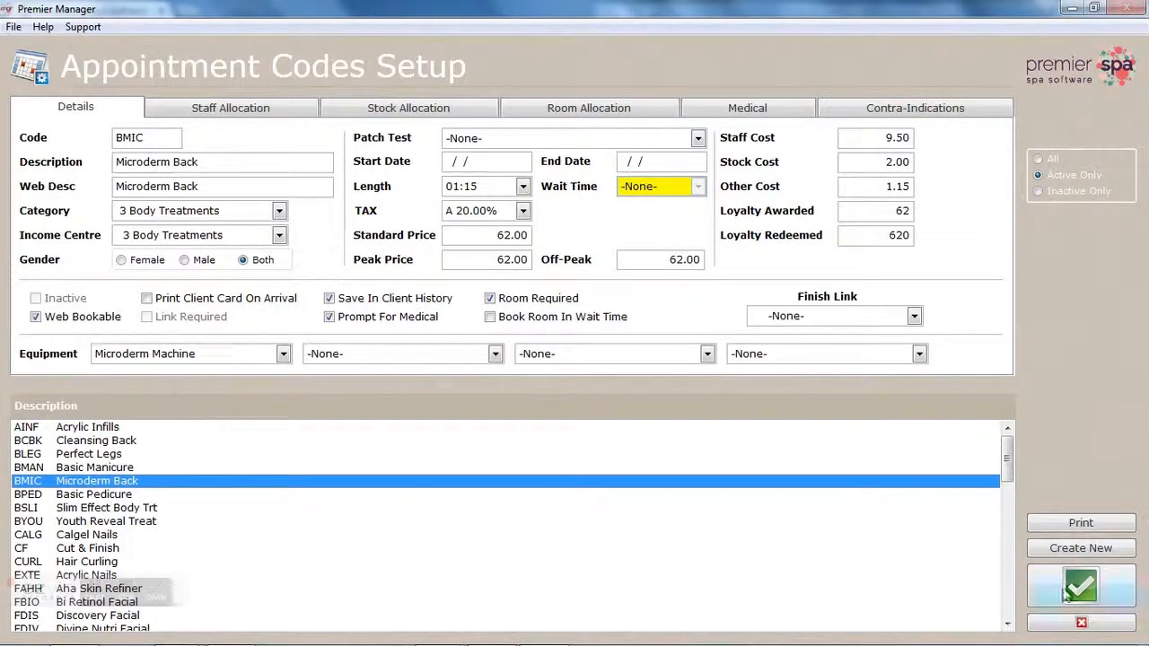
{"action": "left_click", "coordinate": [1081, 626]}
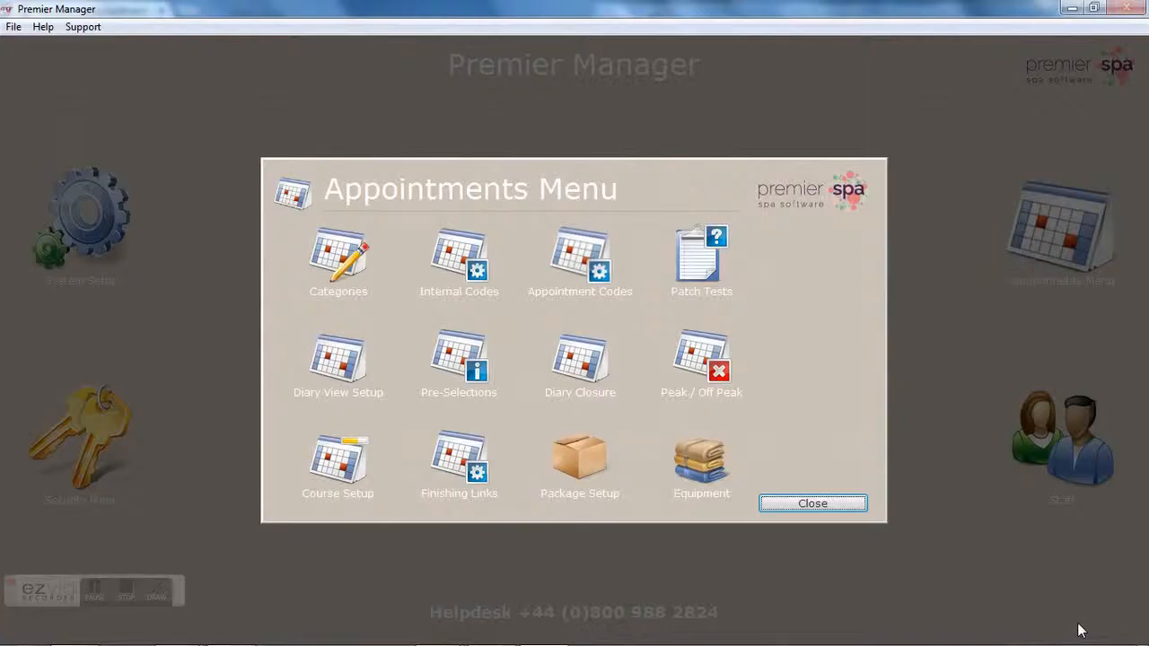
Step: Leave the Appointments Menu and open Staff Setup from the main screen
{"action": "left_click", "coordinate": [815, 505]}
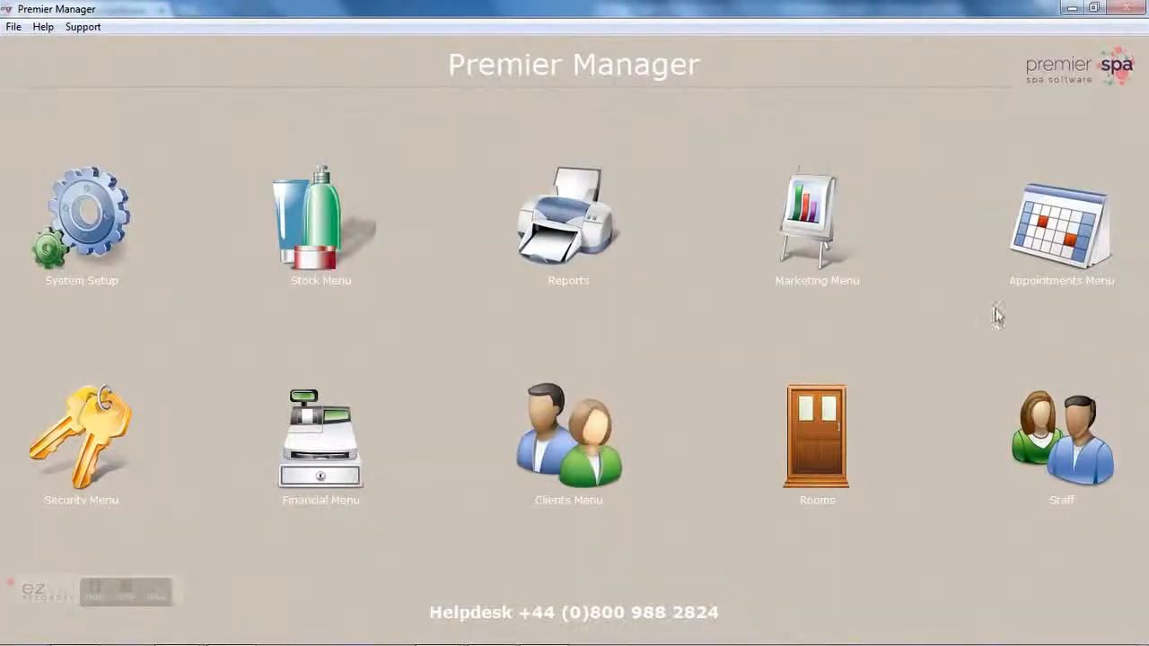
{"action": "left_click", "coordinate": [1026, 437]}
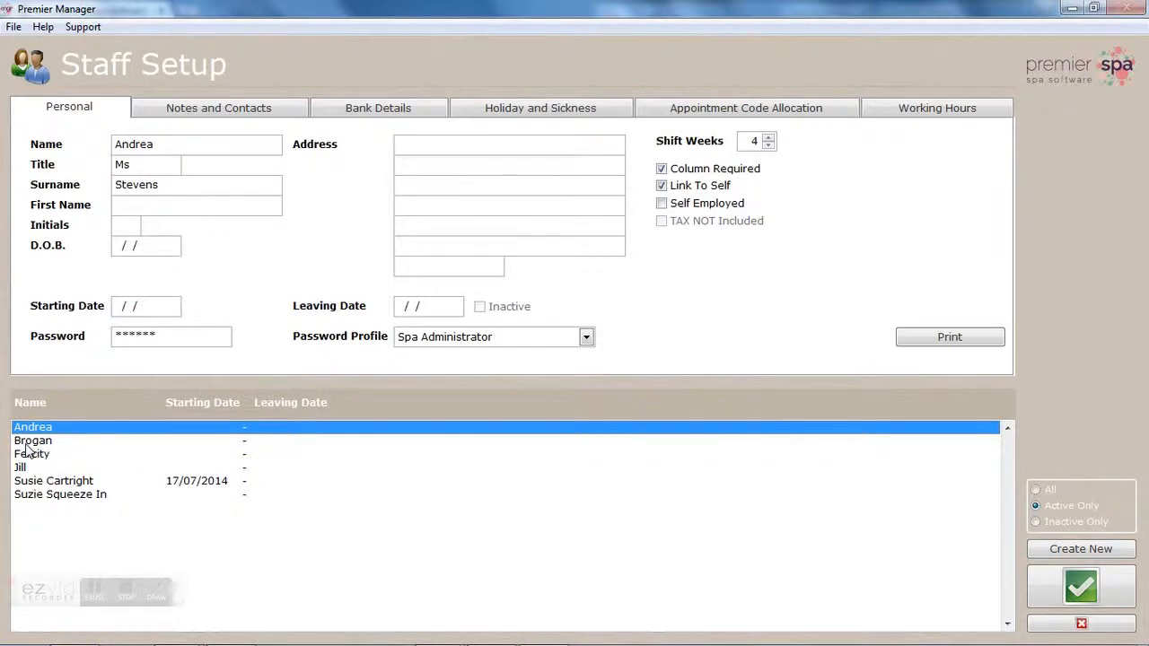
Step: Select the fourth staff member and fill in their first name and initial
{"action": "left_click", "coordinate": [26, 441]}
{"action": "left_click", "coordinate": [28, 455]}
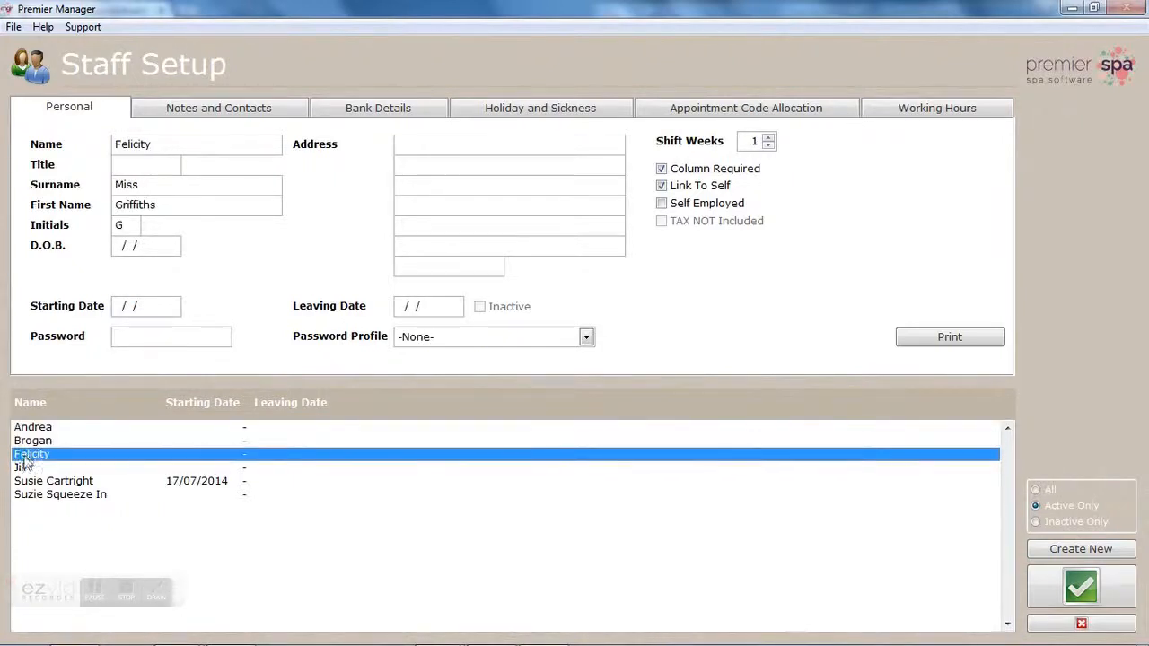
{"action": "left_click", "coordinate": [21, 468]}
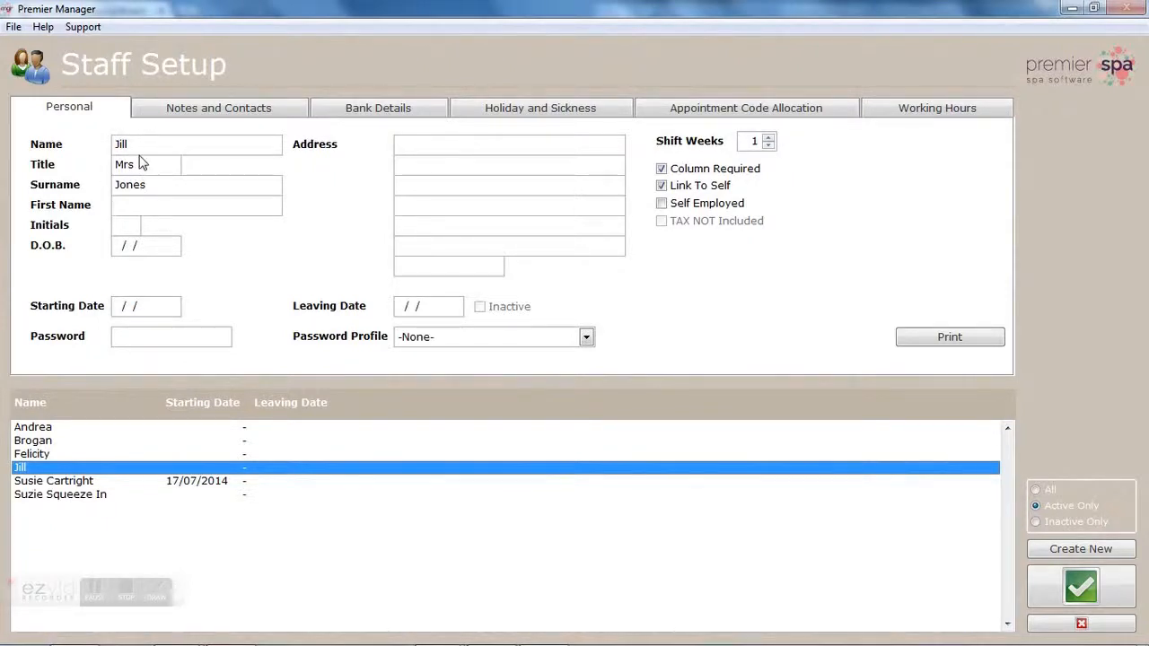
{"action": "left_click", "coordinate": [139, 203]}
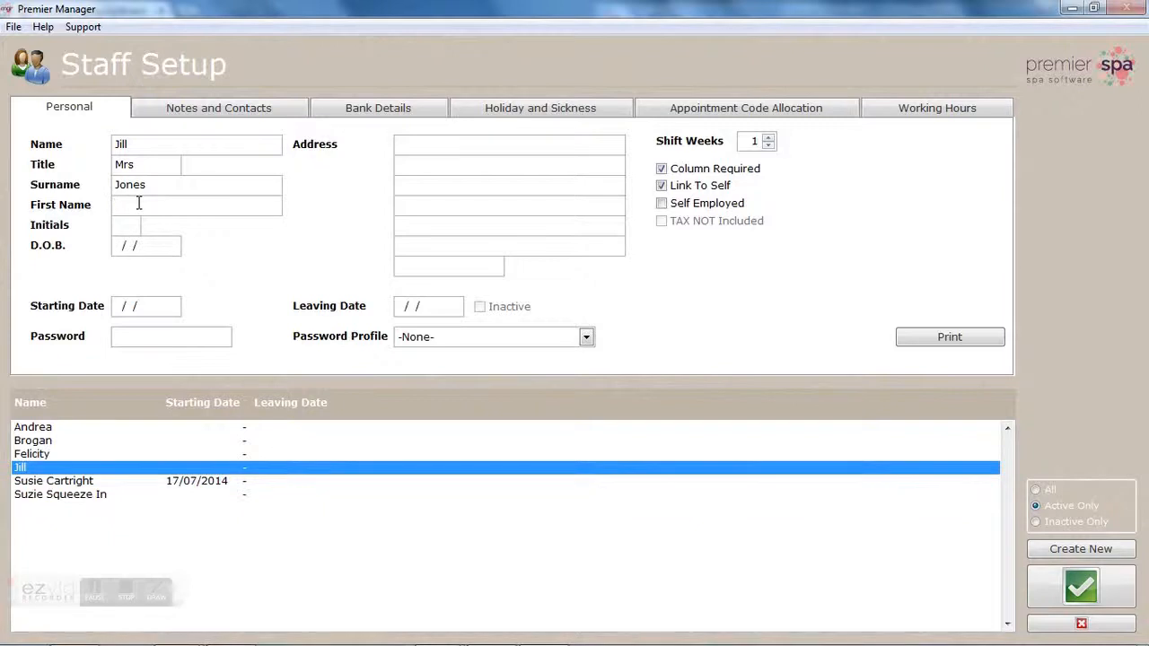
{"action": "type", "text": "Jill"}
{"action": "left_click", "coordinate": [117, 225]}
{"action": "type", "text": "J"}
Step: Give the staff member a password and the Spa Receptionist password profile, then save
{"action": "left_click", "coordinate": [127, 336]}
{"action": "type", "text": "****"}
{"action": "left_click", "coordinate": [586, 337]}
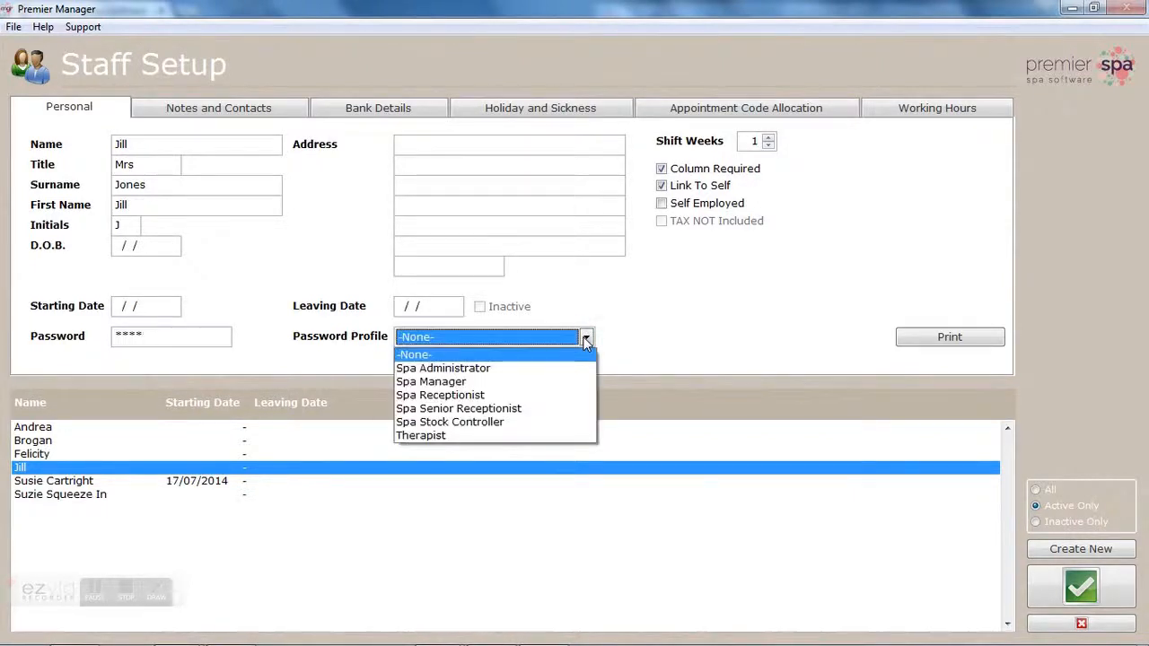
{"action": "left_click", "coordinate": [547, 396]}
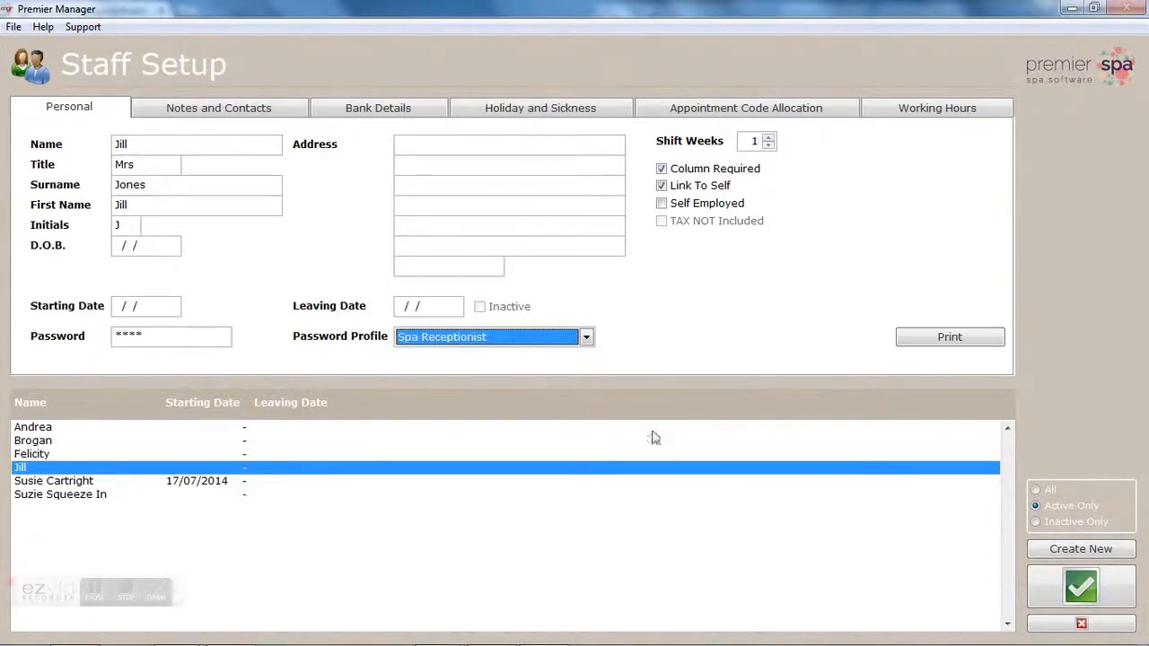
{"action": "left_click", "coordinate": [1079, 591]}
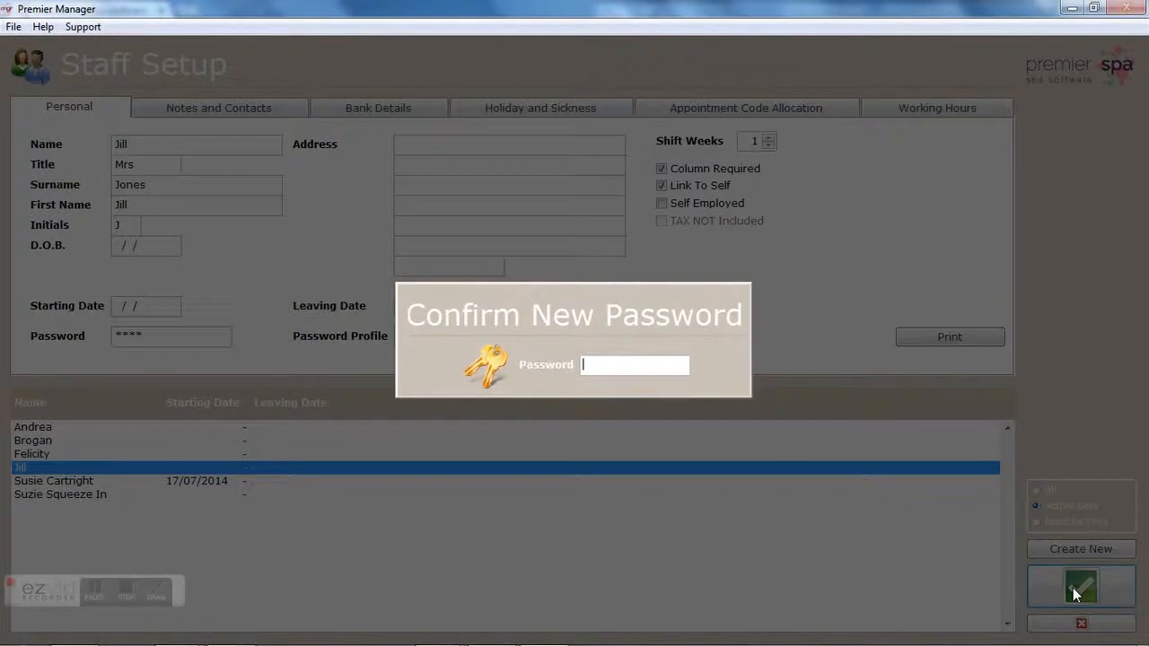
Step: Re-enter the password to confirm it, acknowledge the message, and close Staff Setup
{"action": "type", "text": "1"}
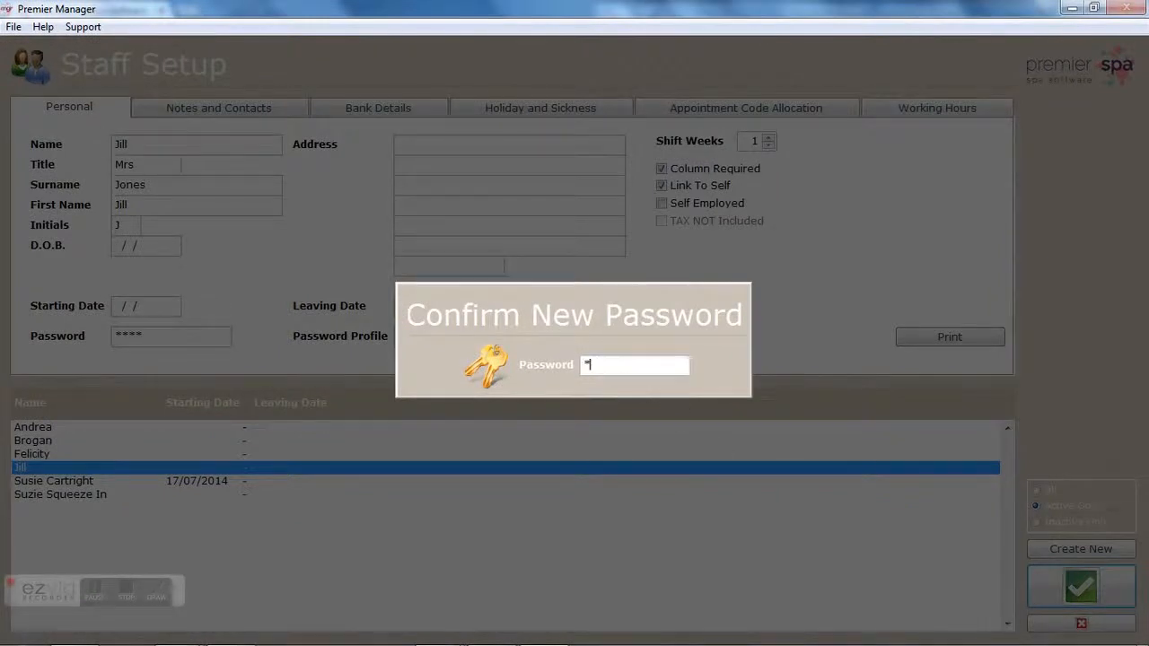
{"action": "key", "text": "Return"}
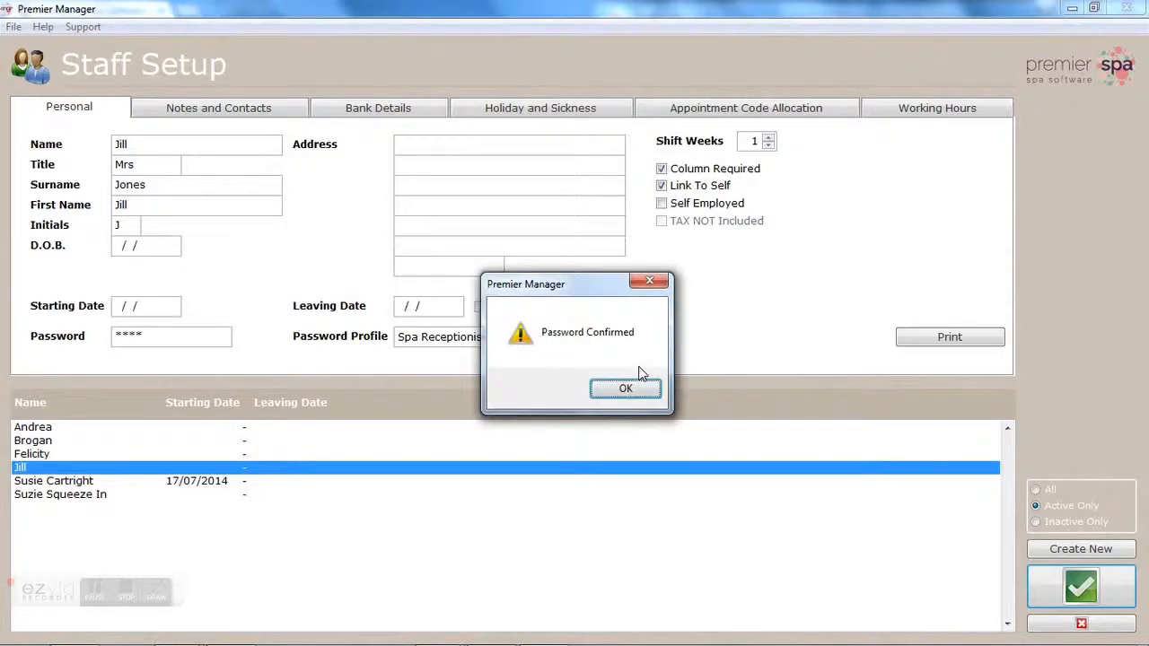
{"action": "left_click", "coordinate": [626, 391]}
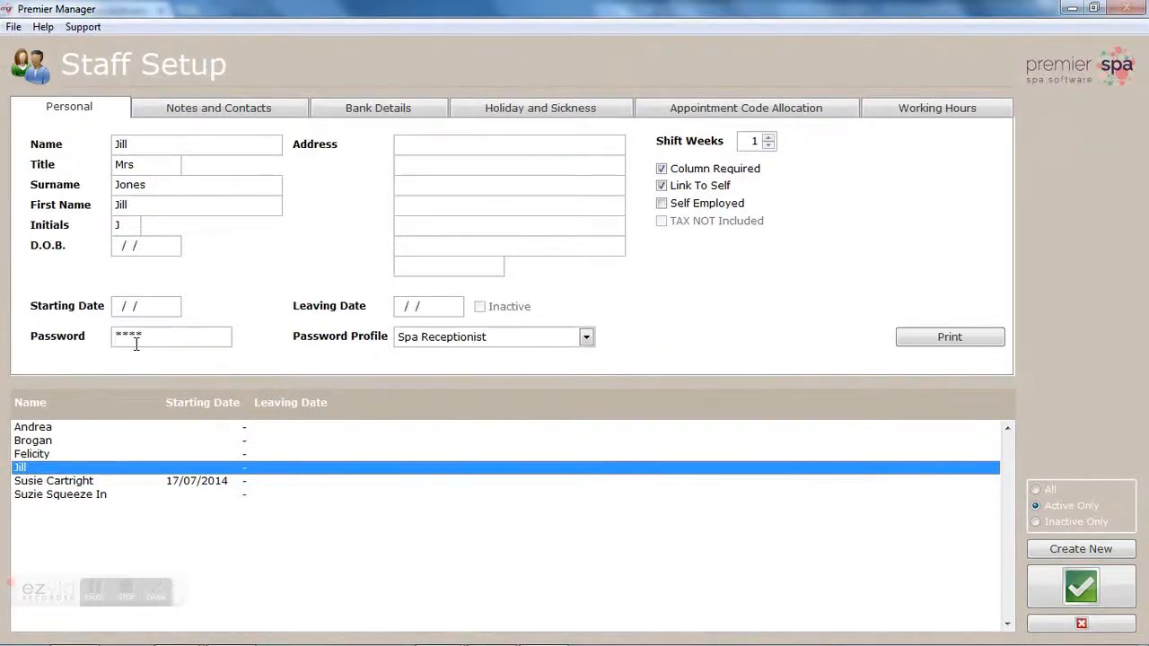
{"action": "left_click", "coordinate": [1076, 631]}
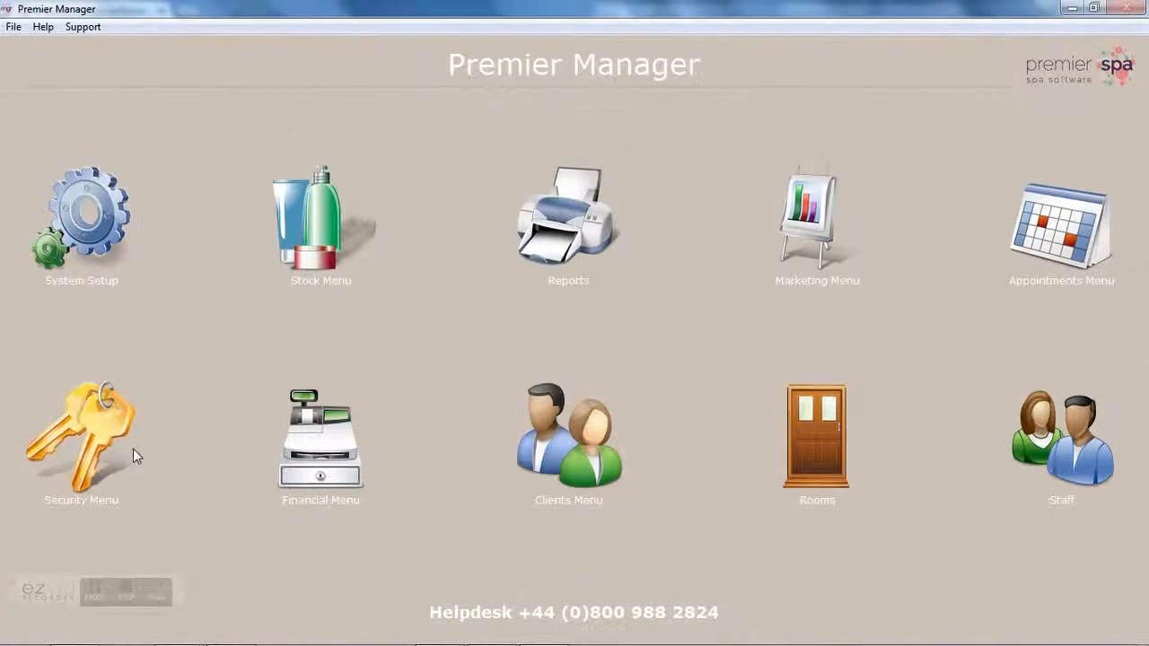
Step: Open Password Profiles from the Security Menu
{"action": "left_click", "coordinate": [99, 416]}
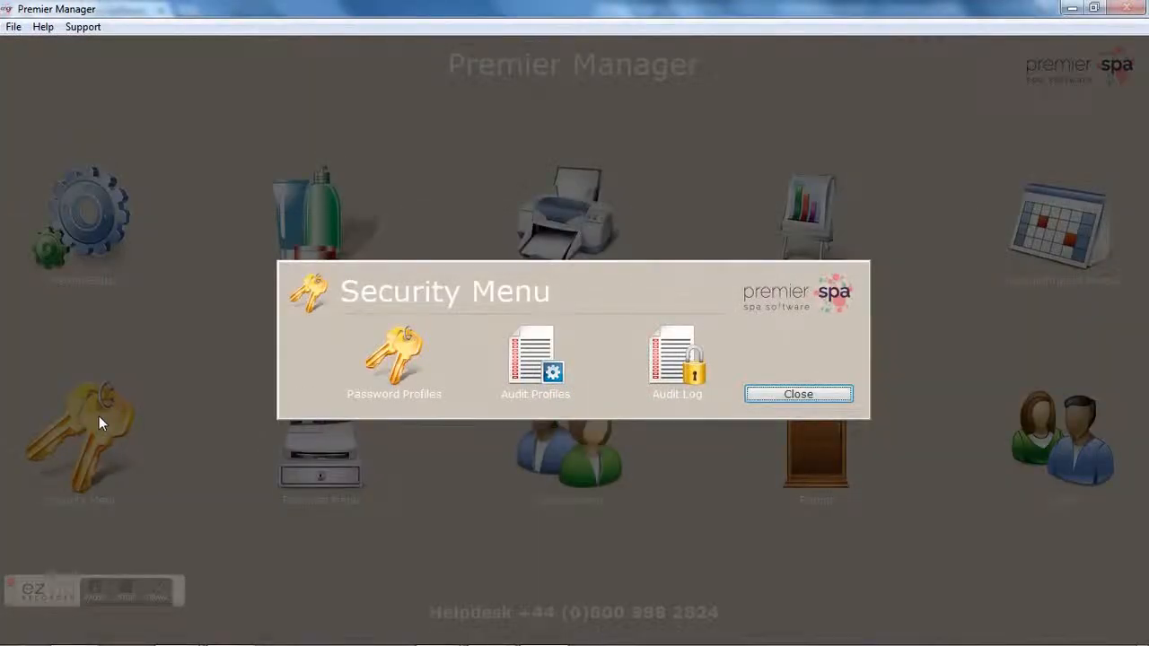
{"action": "left_click", "coordinate": [407, 354]}
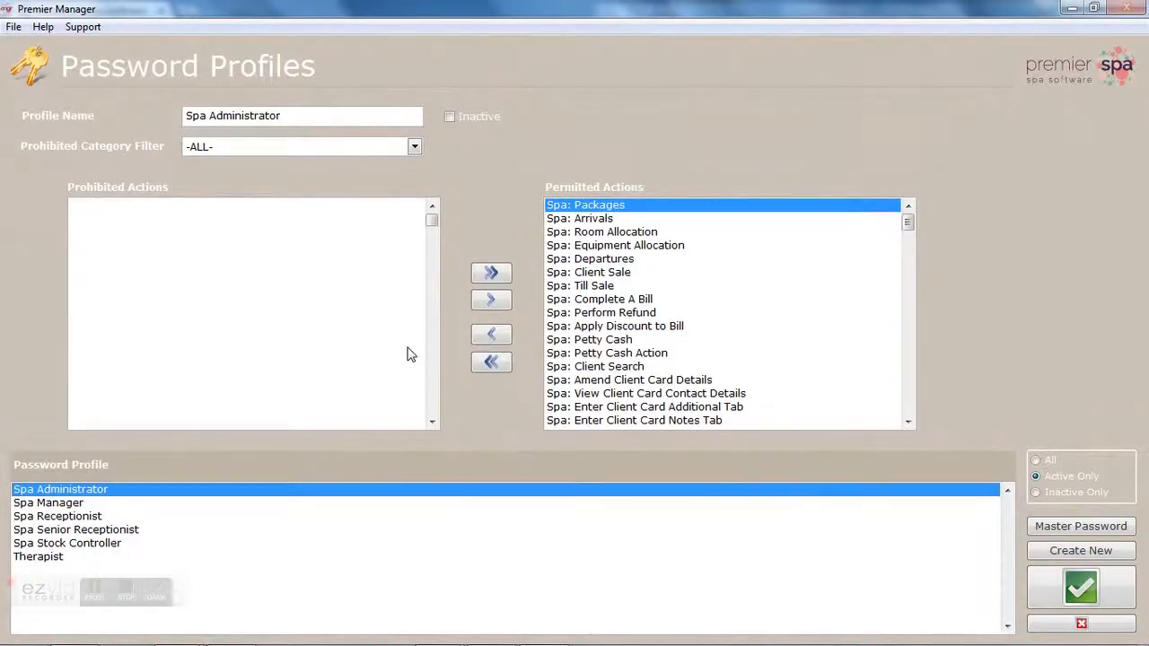
Step: Compare the Spa Receptionist and Spa Manager profiles, inspecting prohibited actions like Enter System Configuration
{"action": "left_click", "coordinate": [81, 517]}
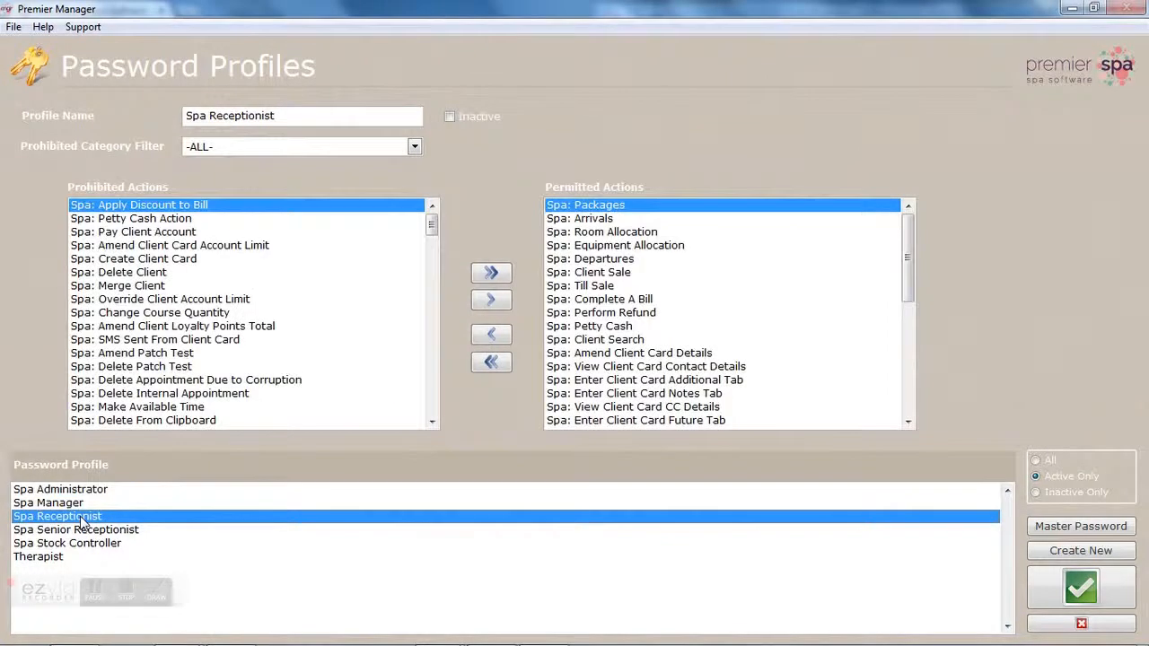
{"action": "left_click", "coordinate": [49, 503]}
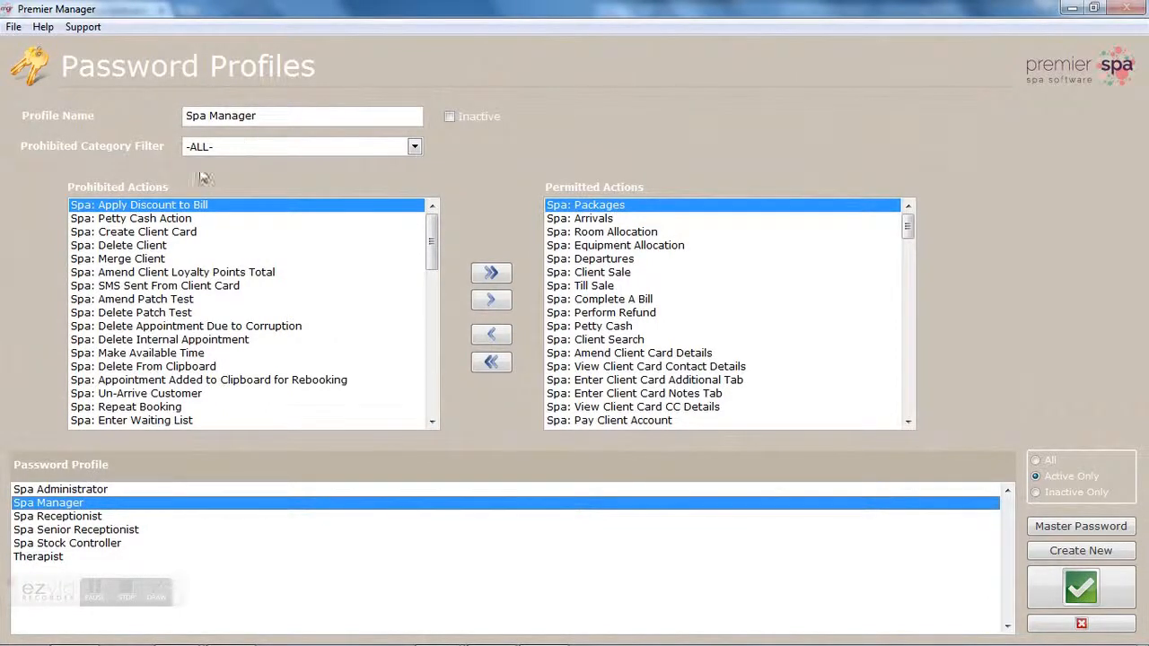
{"action": "left_click", "coordinate": [99, 516]}
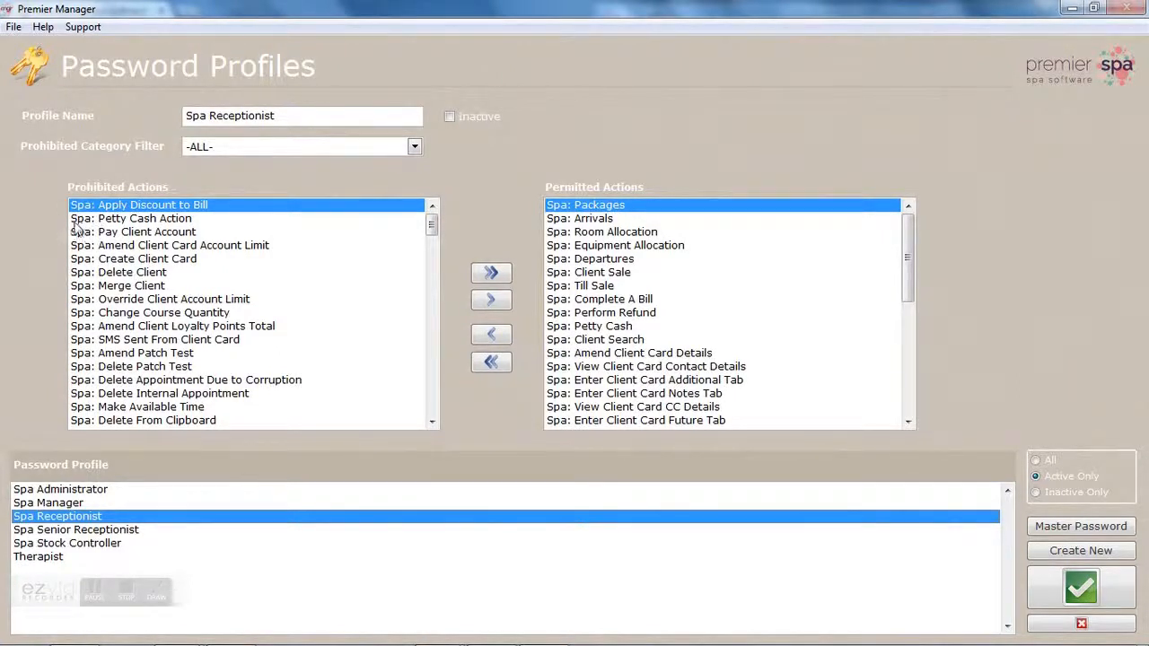
{"action": "left_click_drag", "start_coordinate": [431, 230], "coordinate": [430, 289]}
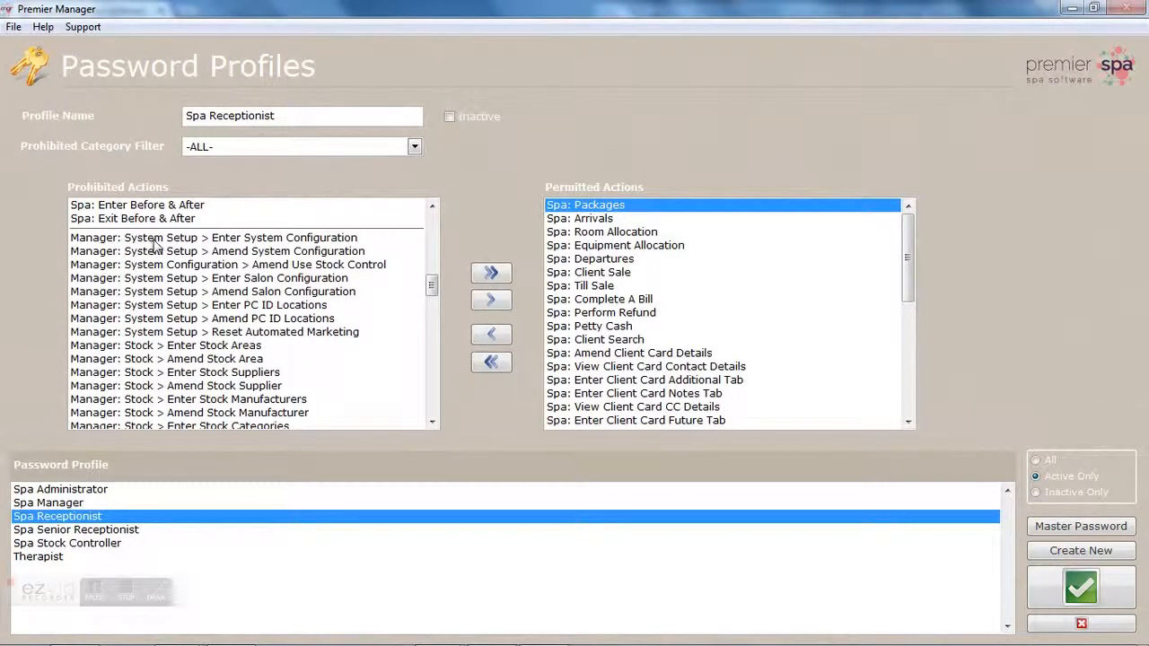
{"action": "left_click", "coordinate": [150, 240]}
{"action": "left_click", "coordinate": [190, 267]}
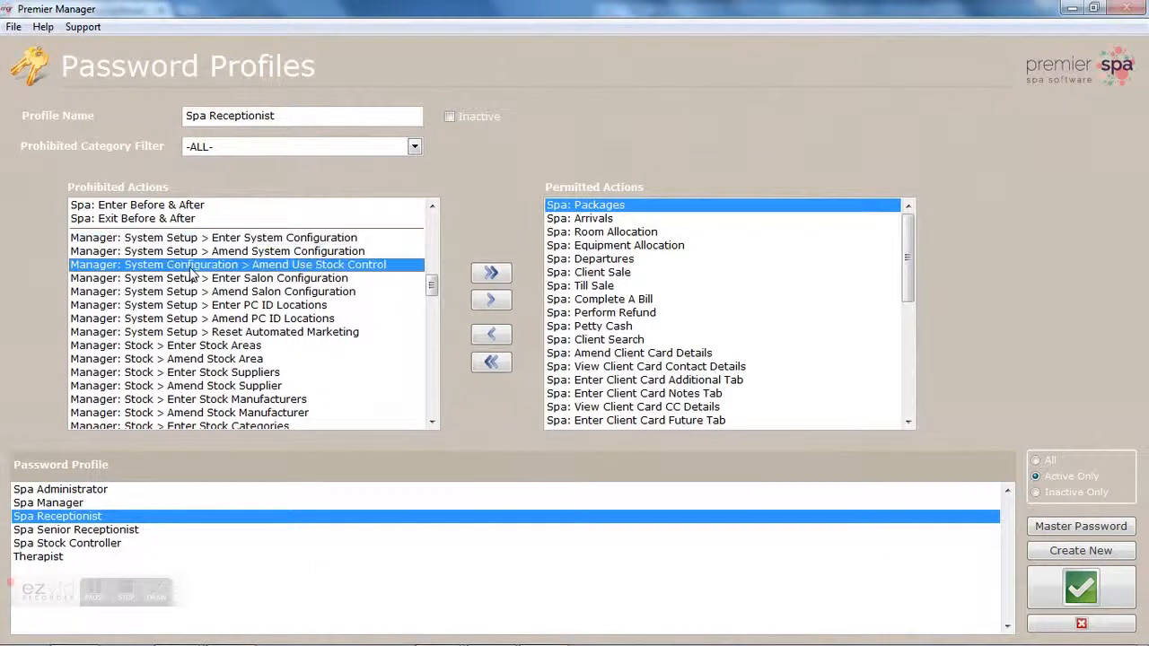
{"action": "left_click", "coordinate": [143, 347]}
Step: Inspect document template and permitted actions like Arrivals, then start a new blank profile
{"action": "scroll", "coordinate": [437, 301], "scroll_direction": "down", "scroll_amount": 1}
{"action": "scroll", "coordinate": [432, 305], "scroll_direction": "down", "scroll_amount": 7}
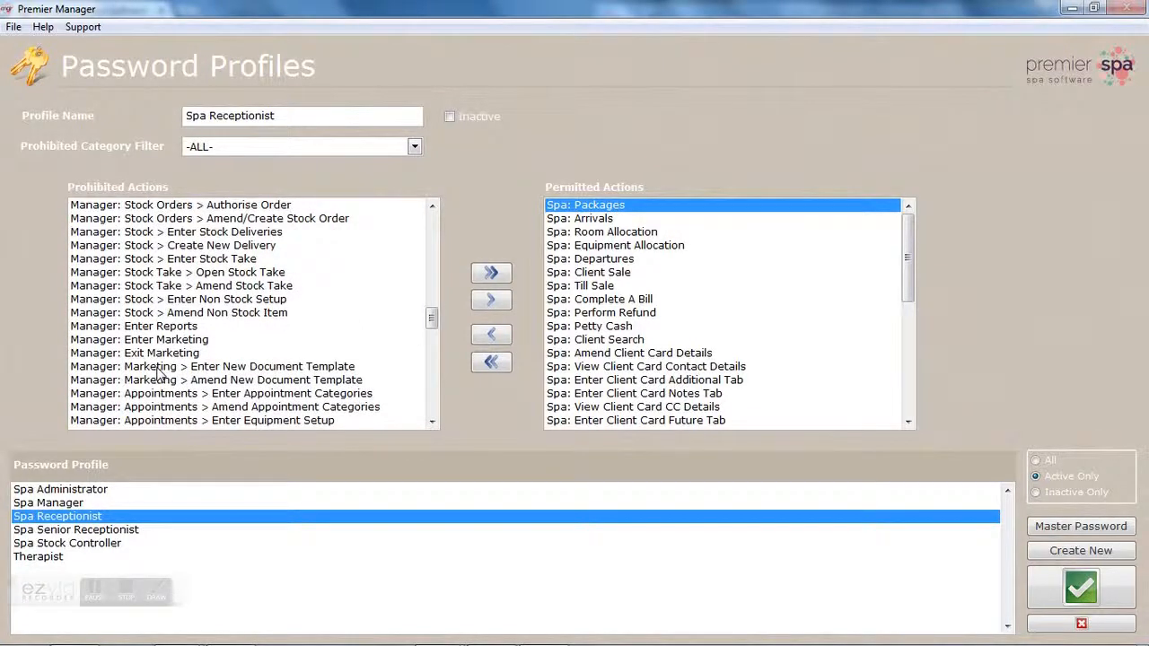
{"action": "left_click", "coordinate": [157, 368]}
{"action": "left_click", "coordinate": [152, 381]}
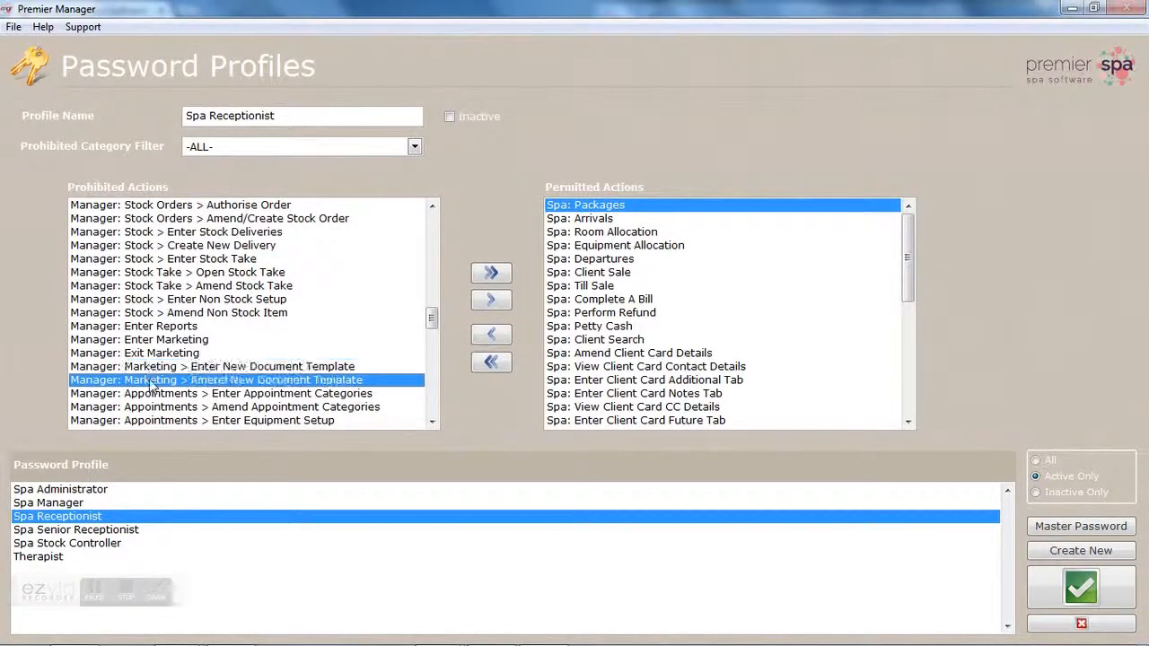
{"action": "left_click", "coordinate": [590, 220]}
{"action": "left_click", "coordinate": [591, 234]}
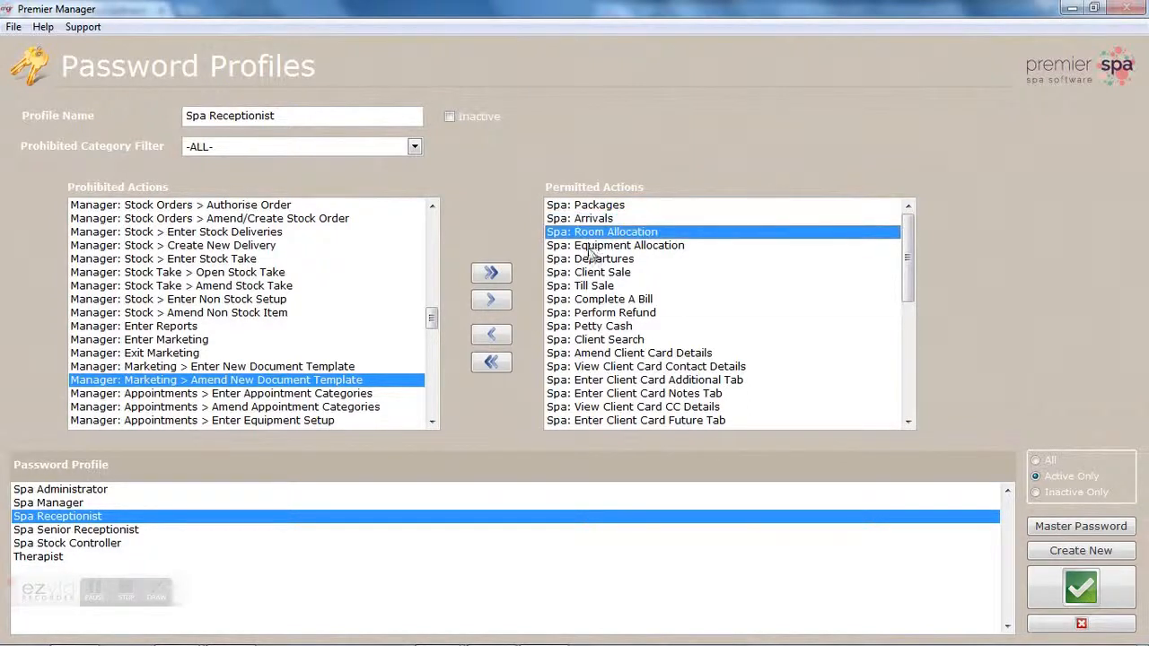
{"action": "left_click", "coordinate": [589, 246]}
{"action": "left_click_drag", "start_coordinate": [908, 255], "coordinate": [907, 334]}
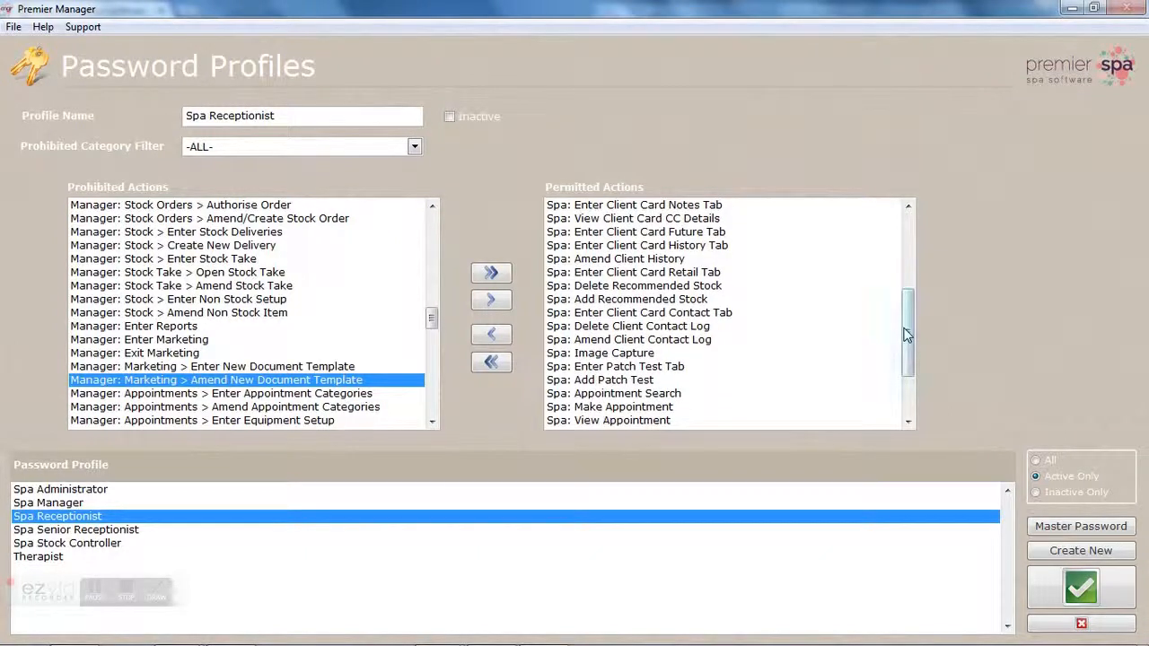
{"action": "left_click", "coordinate": [634, 327]}
{"action": "left_click", "coordinate": [622, 343]}
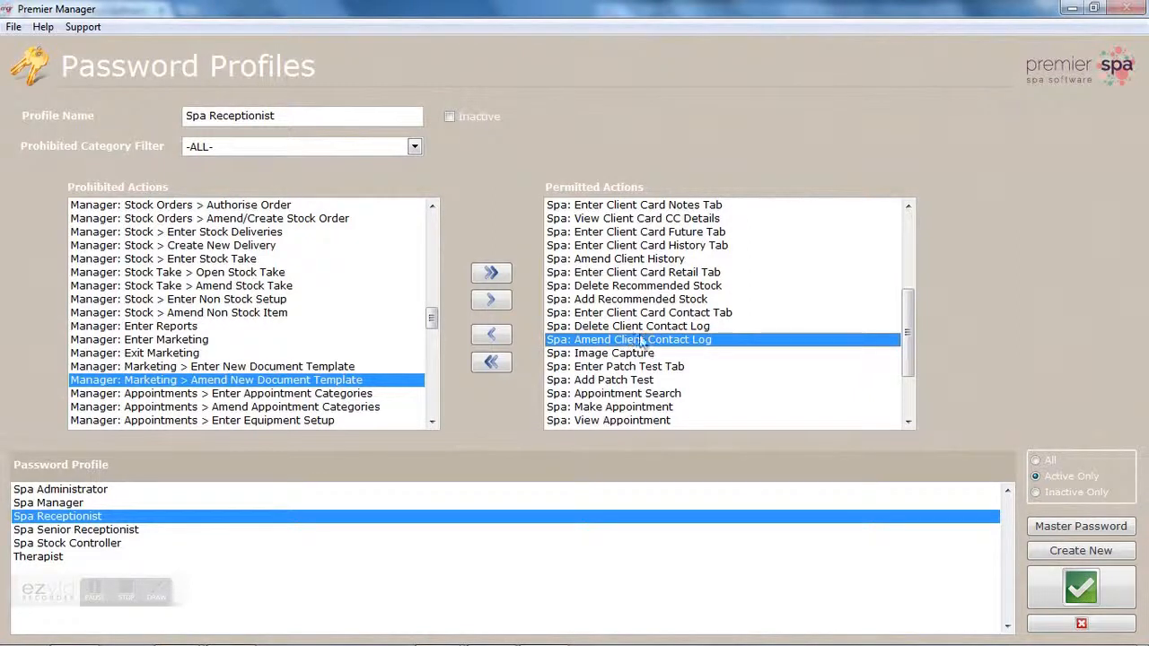
{"action": "left_click", "coordinate": [1080, 551]}
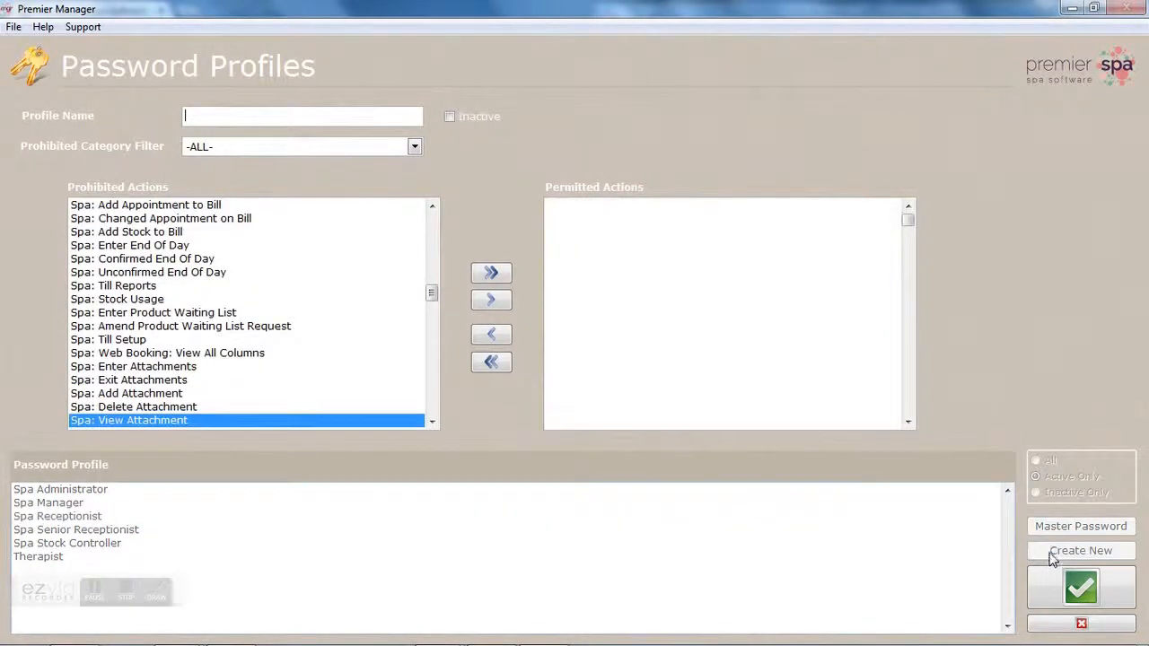
Step: Name a new profile 'owner' and permit Confirmed End Of Day, Dashboard Enter, Delete Internal Appointment, Enter Patch Test Tab
{"action": "type", "text": "owner"}
{"action": "left_click", "coordinate": [289, 261]}
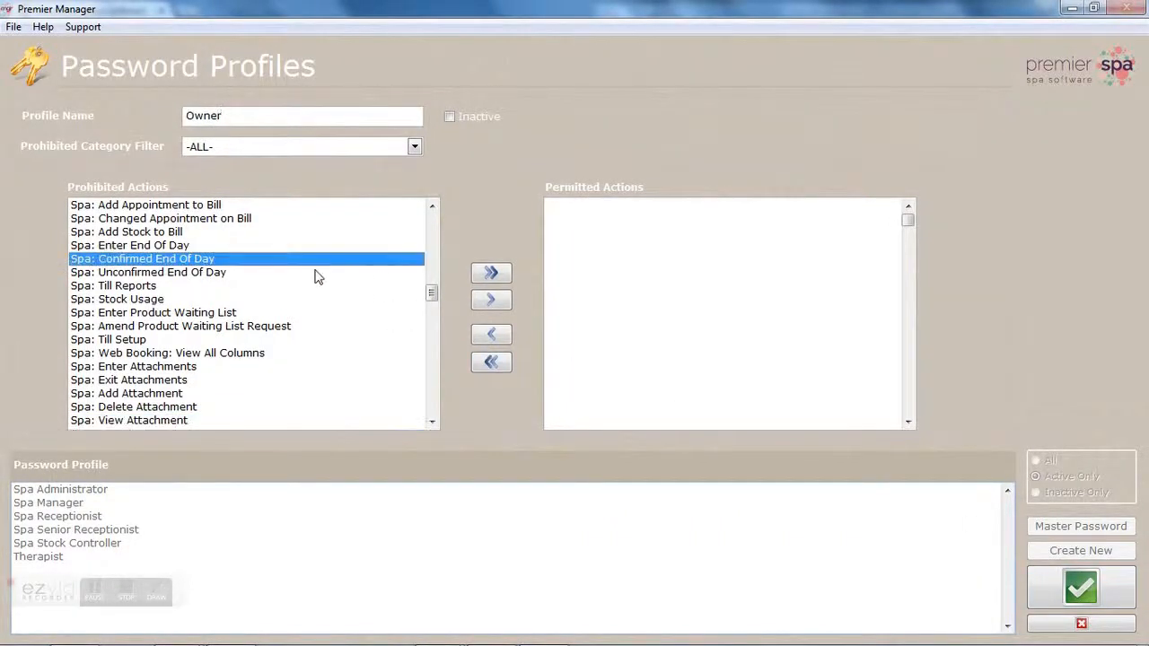
{"action": "left_click", "coordinate": [491, 299]}
{"action": "left_click", "coordinate": [306, 286]}
{"action": "left_click", "coordinate": [491, 299]}
{"action": "left_click", "coordinate": [297, 274]}
{"action": "left_click", "coordinate": [491, 299]}
{"action": "left_click", "coordinate": [288, 286]}
{"action": "left_click", "coordinate": [491, 299]}
Step: Permit all actions, prohibit them all again, then discard the profile and close Password Profiles
{"action": "left_click", "coordinate": [488, 277]}
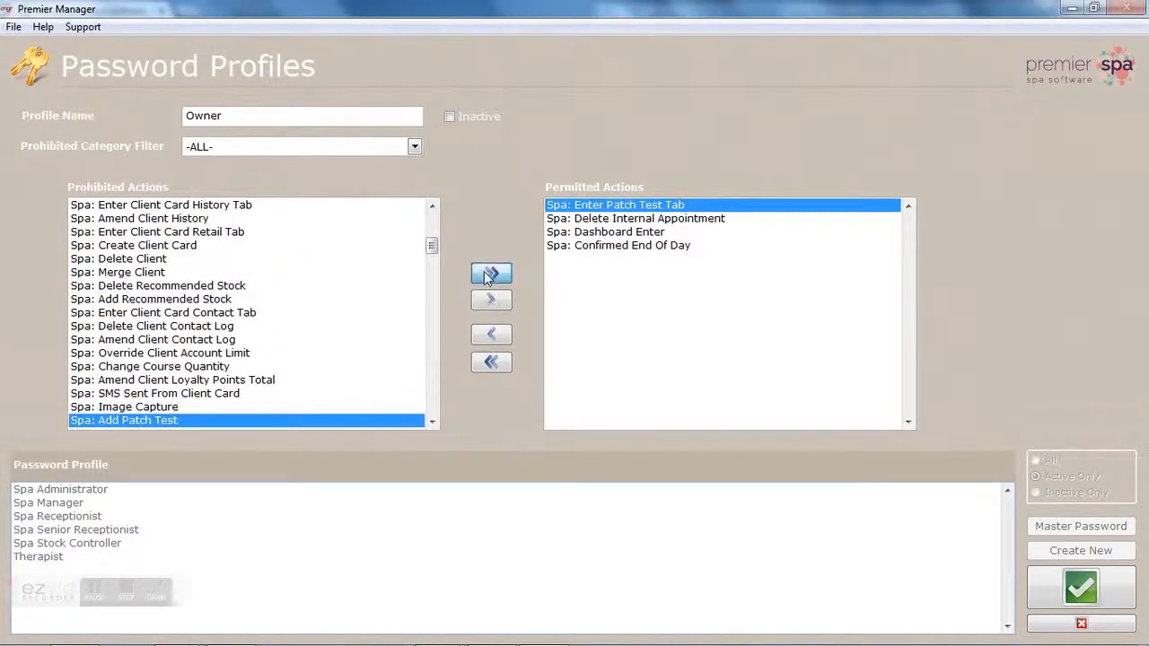
{"action": "left_click", "coordinate": [499, 365]}
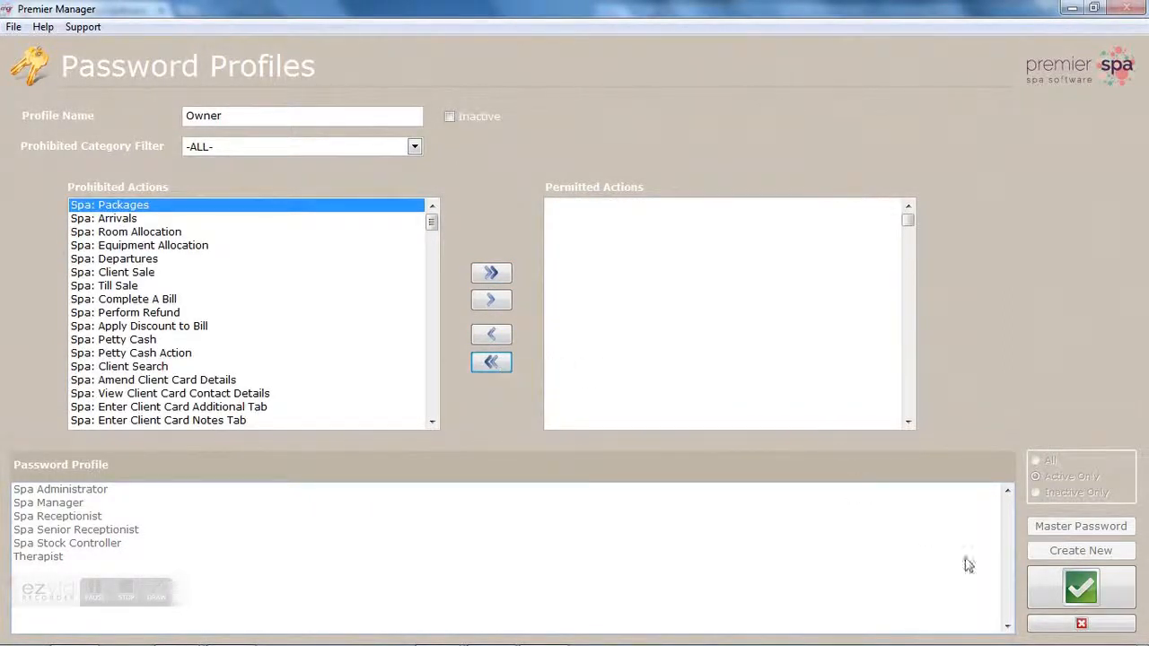
{"action": "left_click", "coordinate": [1045, 629]}
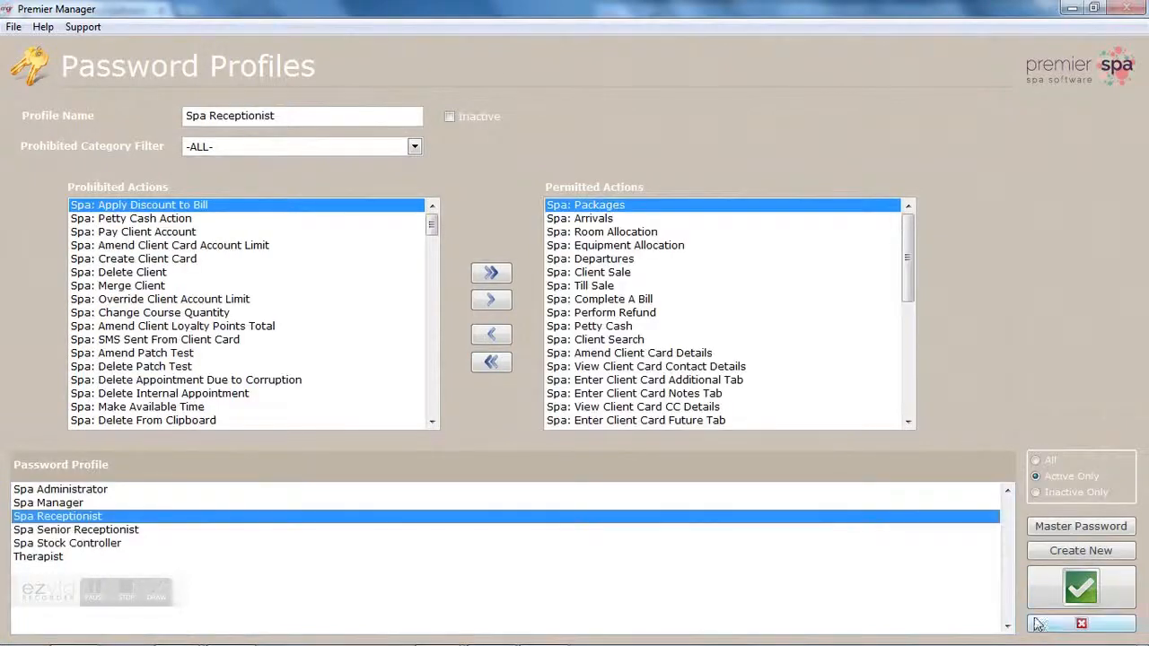
{"action": "left_click", "coordinate": [1037, 627]}
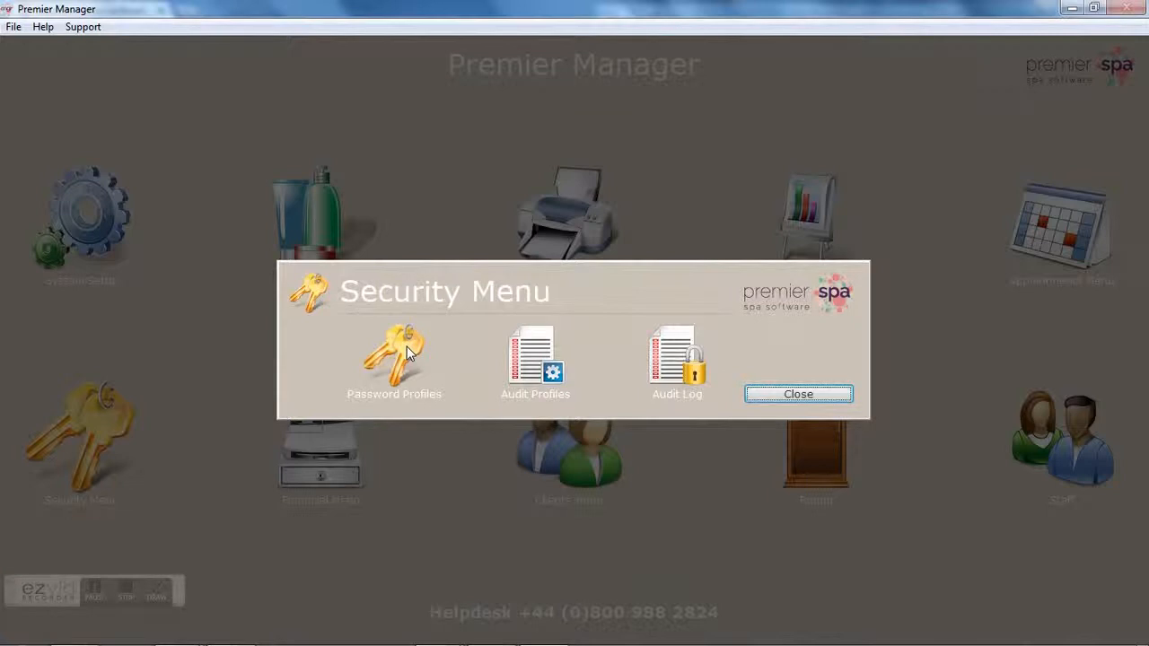
Step: Reopen Staff Setup, keep the Spa Administrator password profile, and close without changes
{"action": "left_click", "coordinate": [800, 396]}
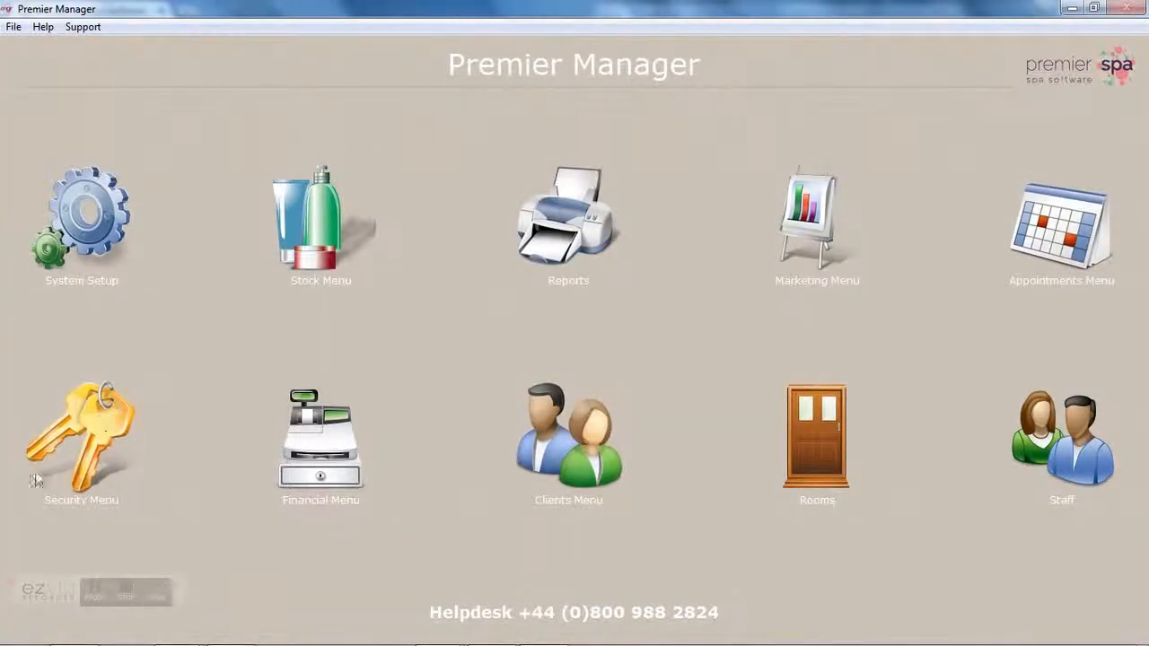
{"action": "left_click", "coordinate": [1015, 449]}
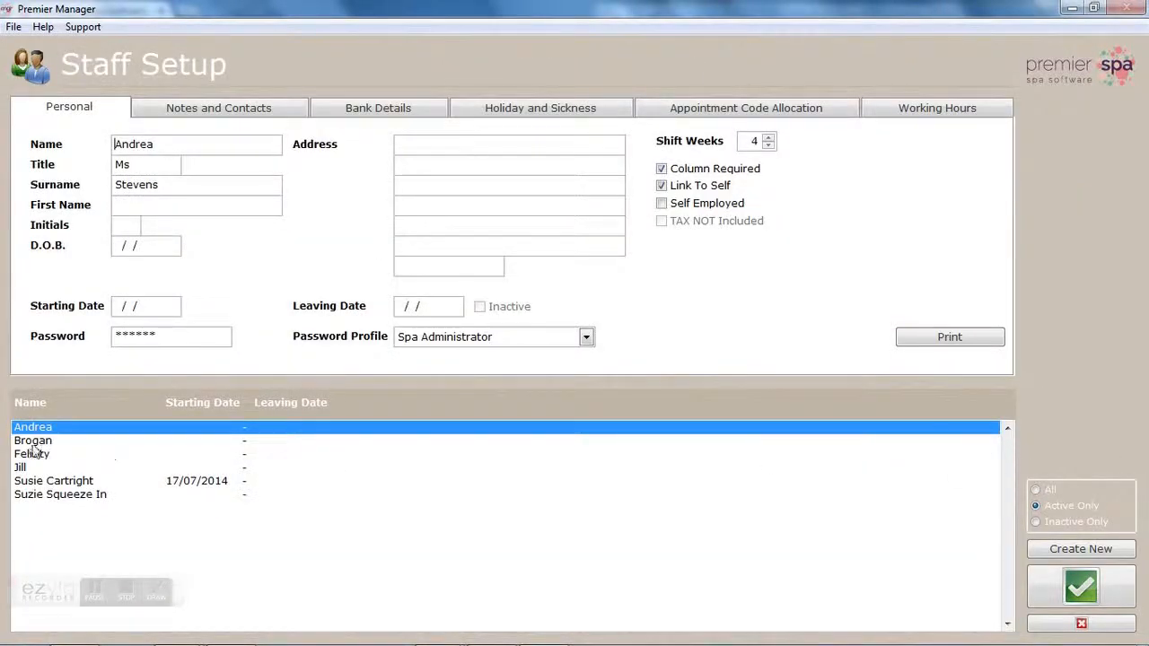
{"action": "left_click", "coordinate": [586, 340]}
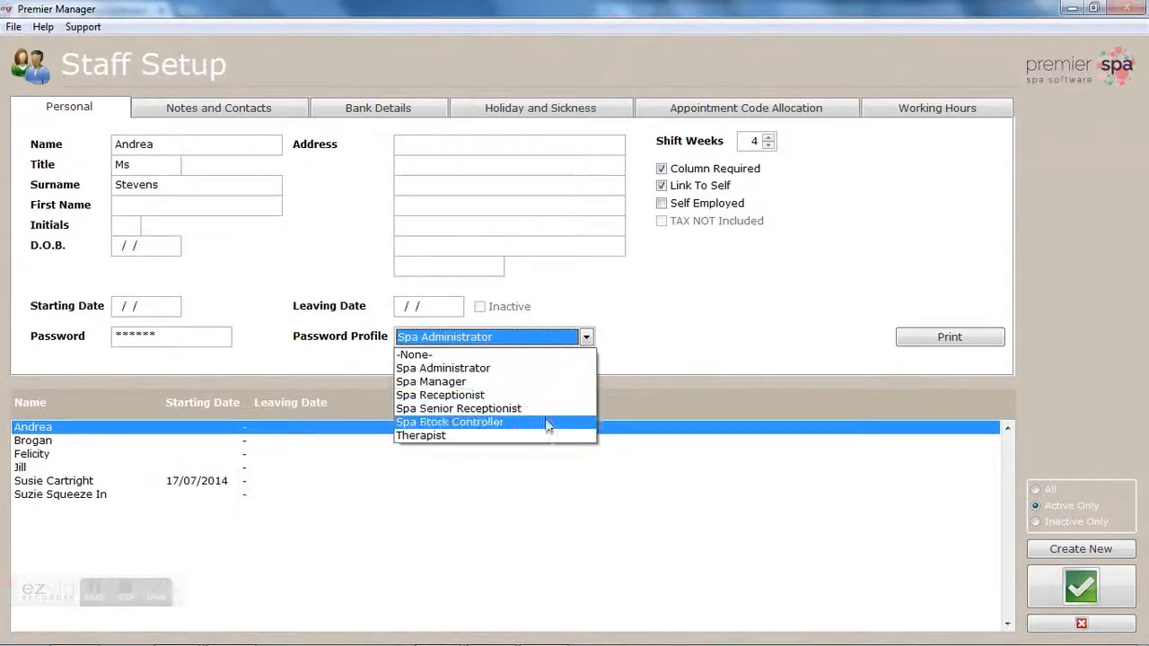
{"action": "left_click", "coordinate": [560, 370]}
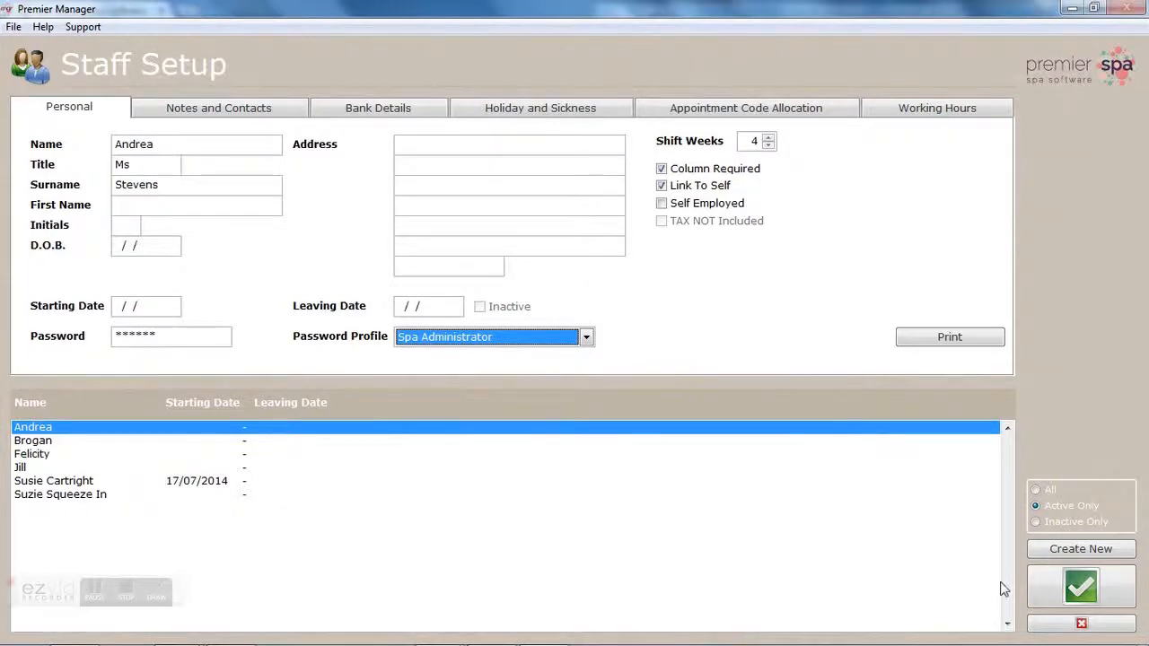
{"action": "left_click", "coordinate": [1046, 628]}
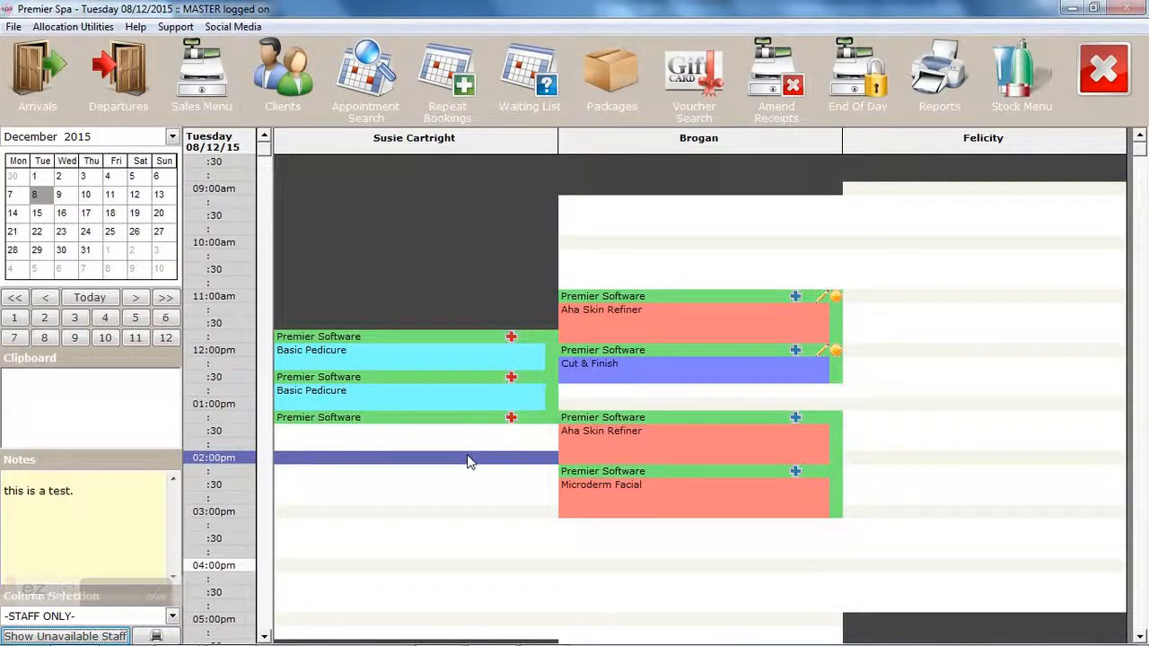
Step: View the Premier Spa version information (9.01.06) from the Help menu, then dismiss it
{"action": "left_click", "coordinate": [142, 29]}
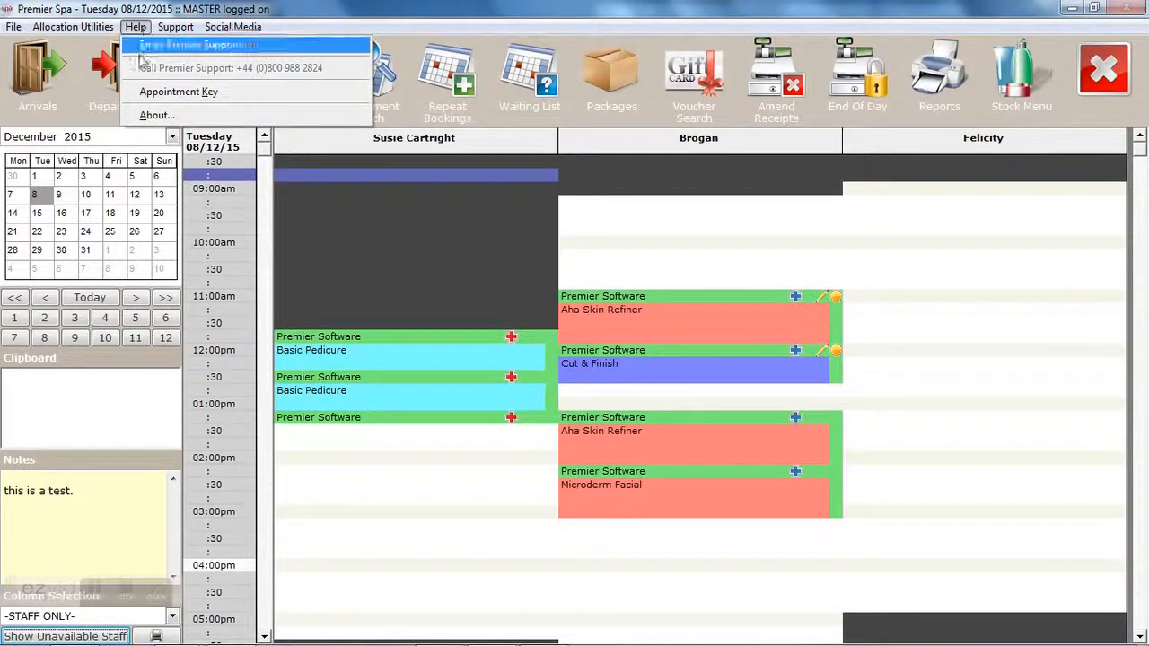
{"action": "left_click", "coordinate": [152, 117]}
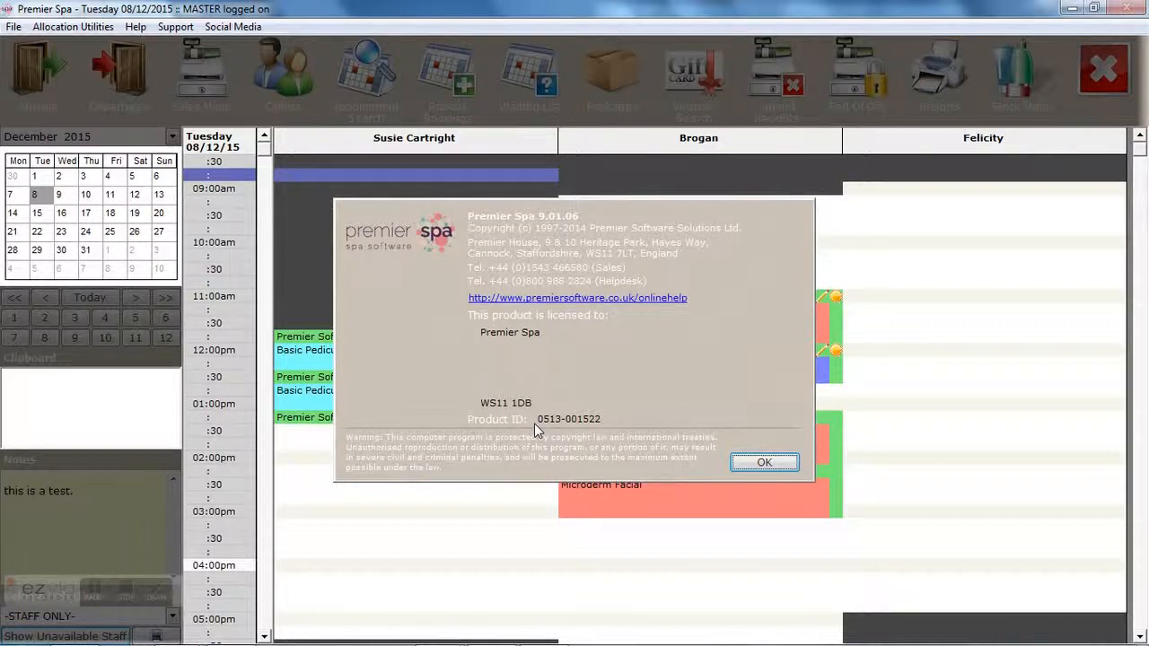
{"action": "left_click", "coordinate": [758, 462]}
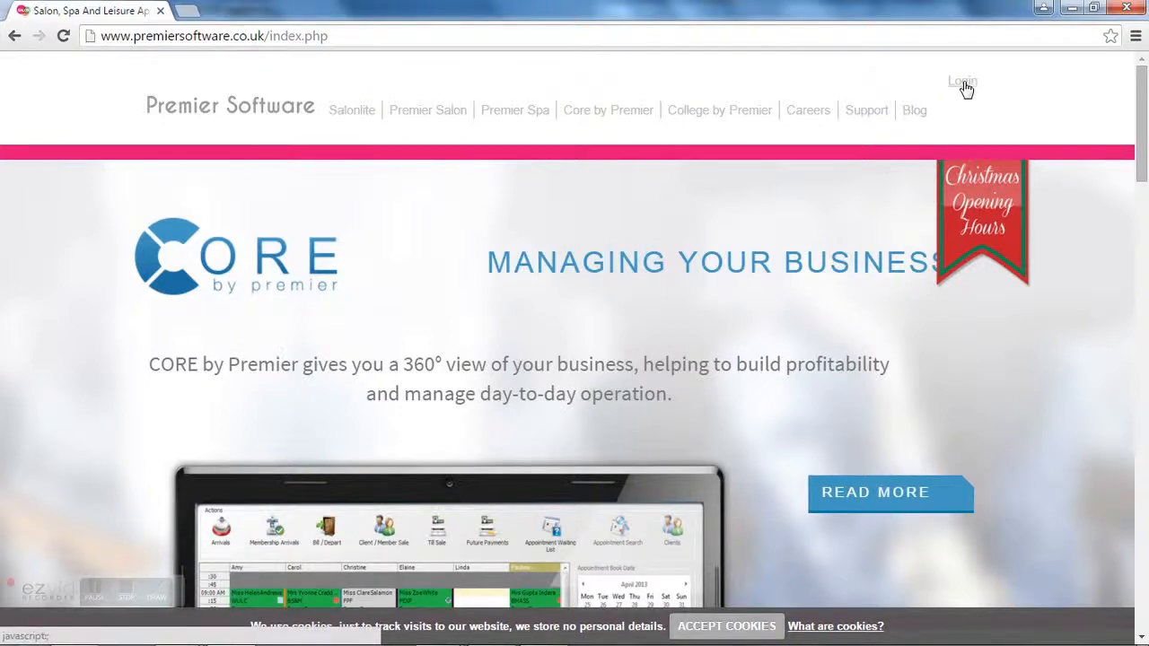
Step: Log in to the client area with the saved serial number and postcode suggestions
{"action": "left_click", "coordinate": [963, 83]}
{"action": "left_click", "coordinate": [850, 232]}
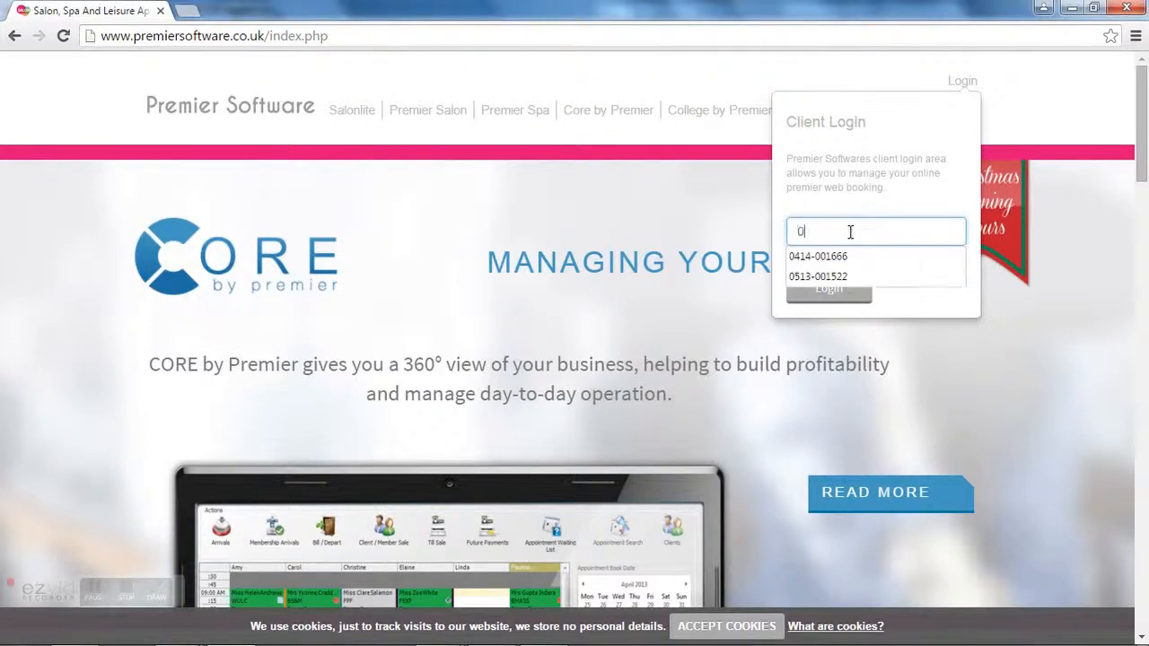
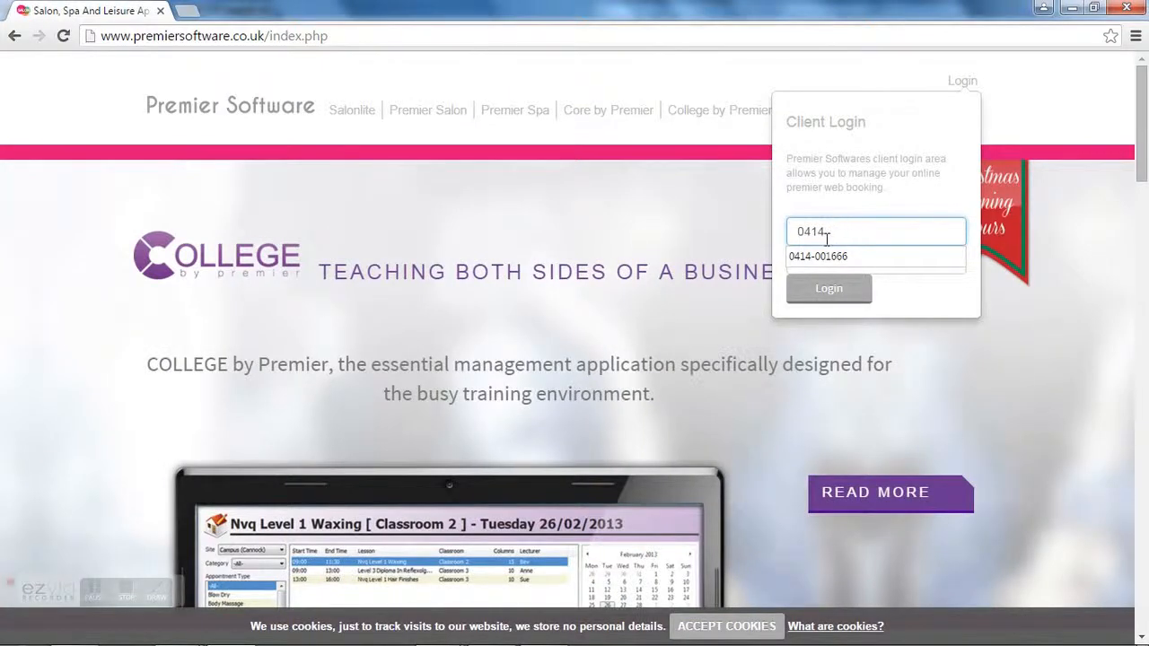
{"action": "left_click", "coordinate": [831, 258]}
{"action": "left_click", "coordinate": [833, 259]}
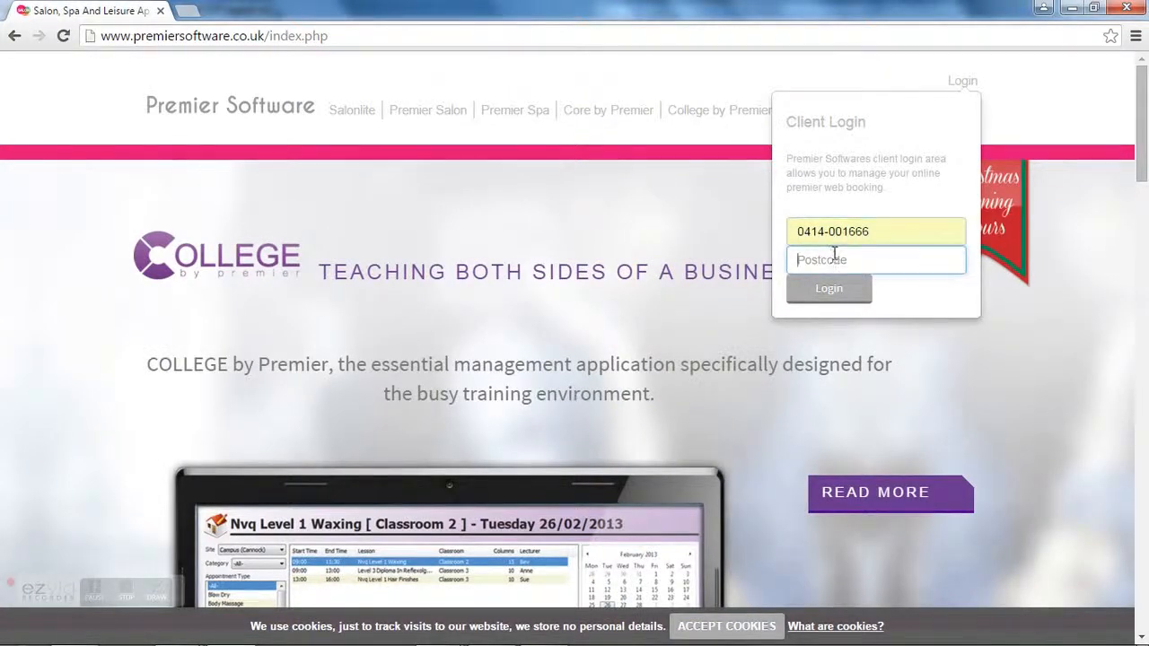
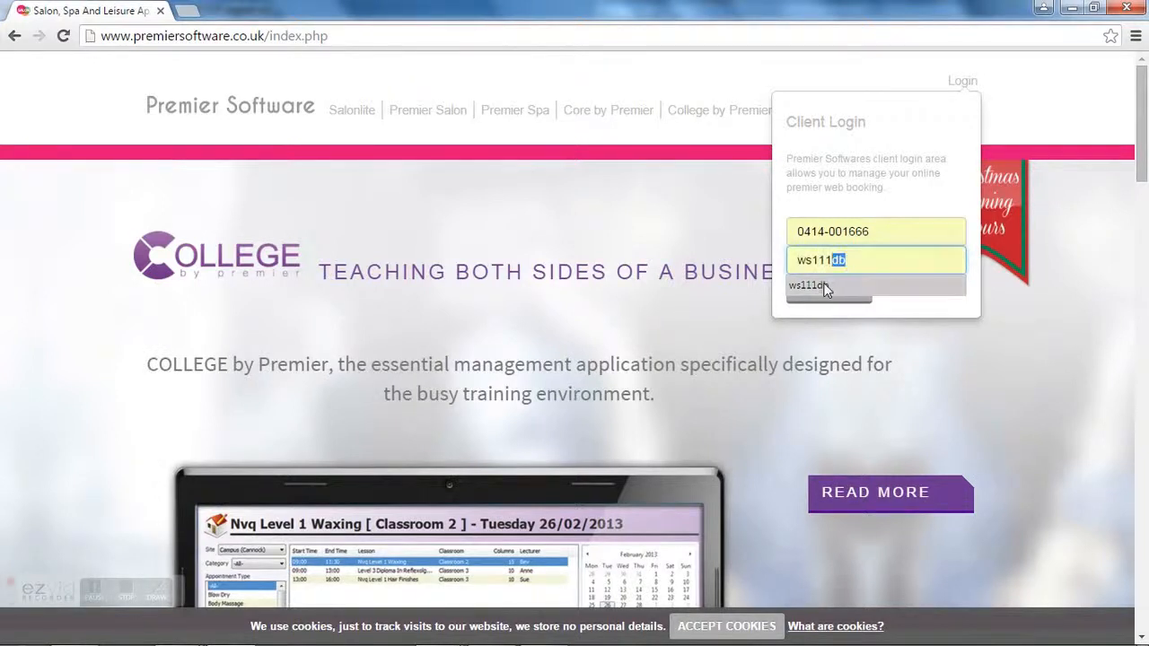
{"action": "left_click", "coordinate": [823, 284]}
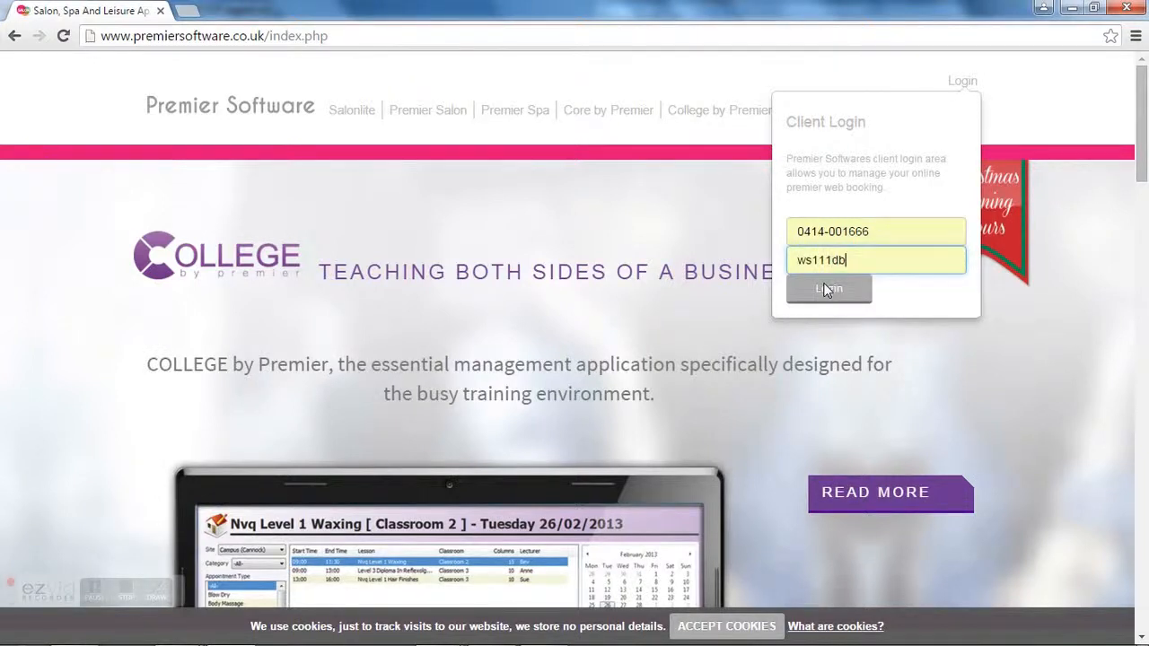
{"action": "left_click", "coordinate": [830, 291]}
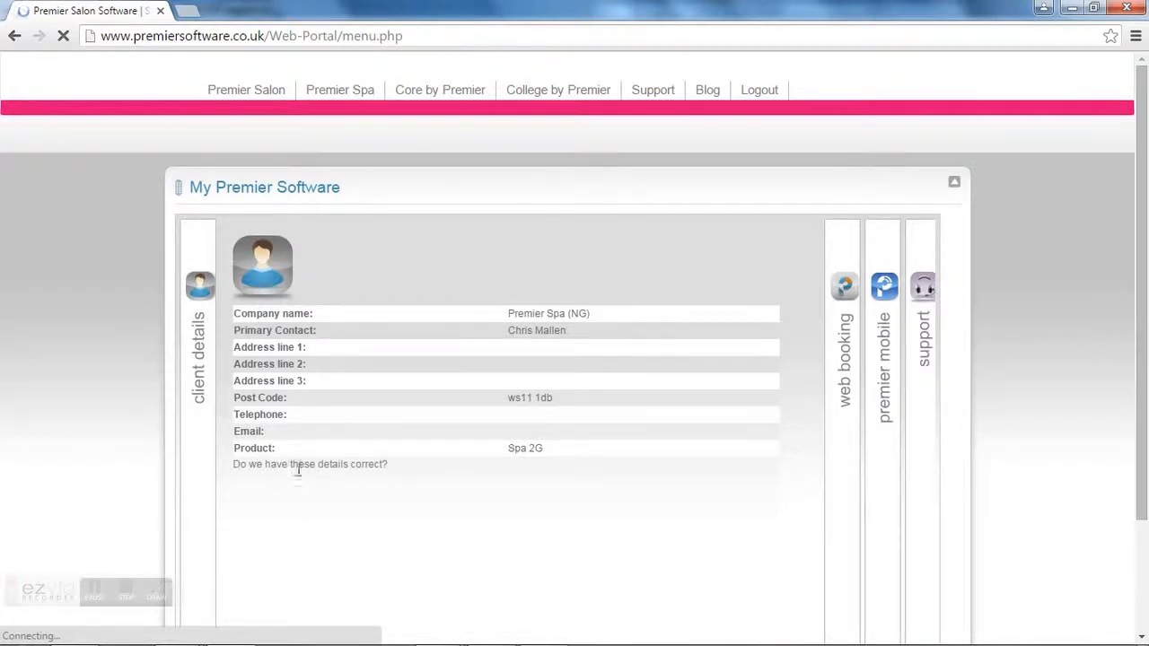
Step: Browse the Web booking, Premier Mobile, Support and Client details sections, ending on Web booking
{"action": "left_click", "coordinate": [846, 378]}
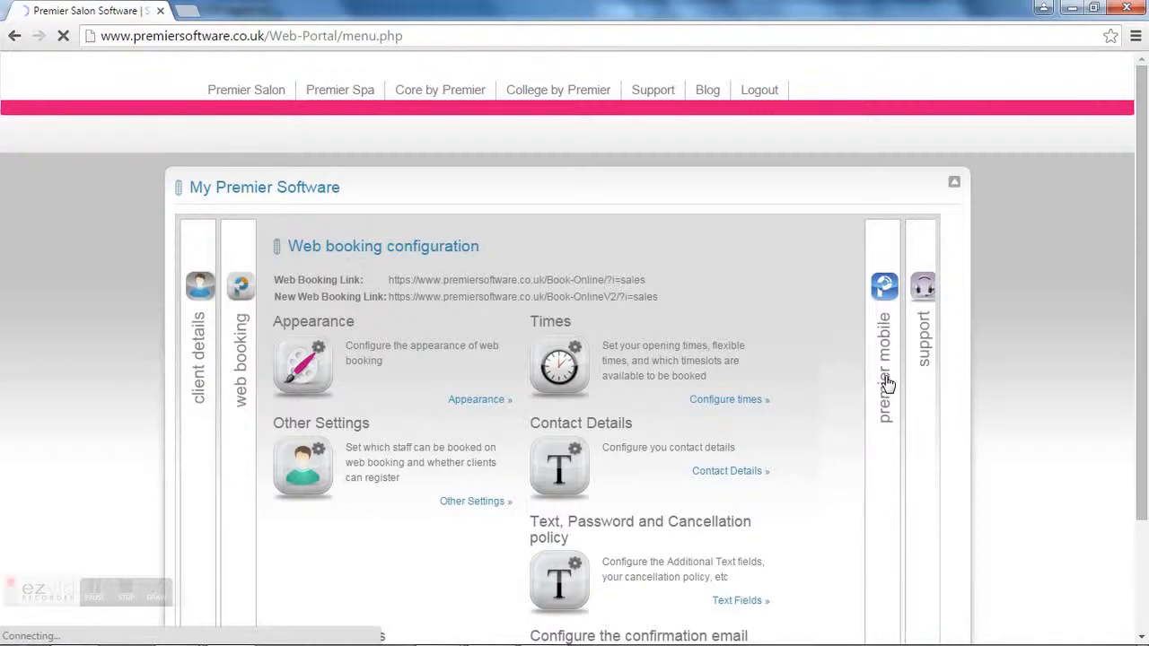
{"action": "left_click", "coordinate": [887, 384]}
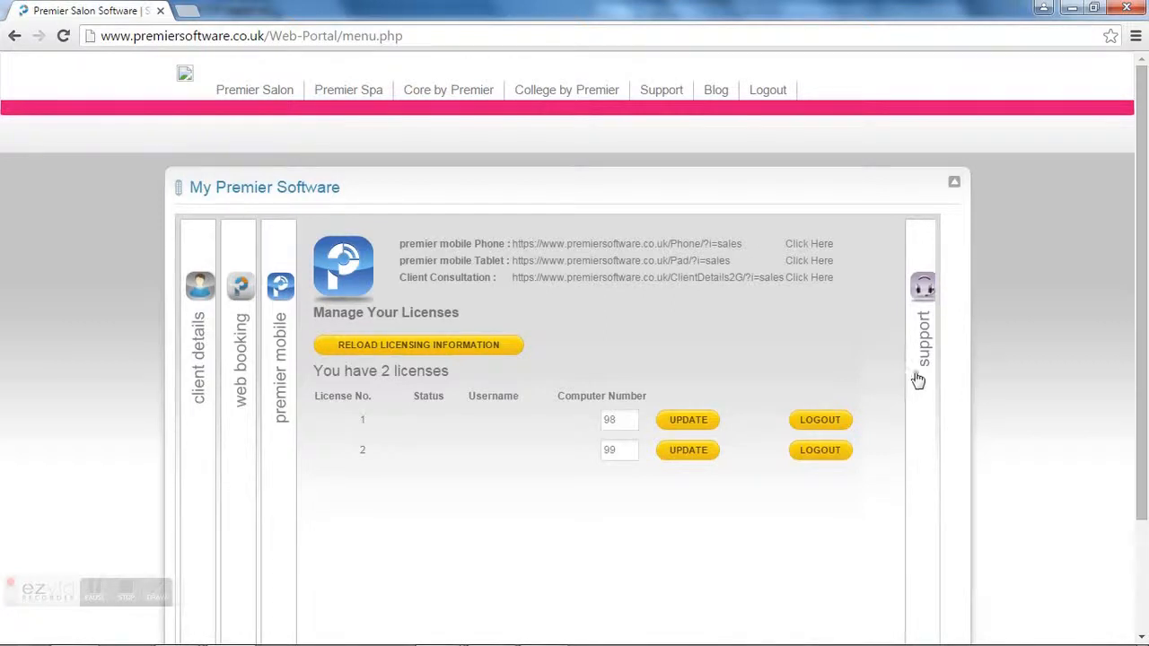
{"action": "left_click", "coordinate": [927, 361]}
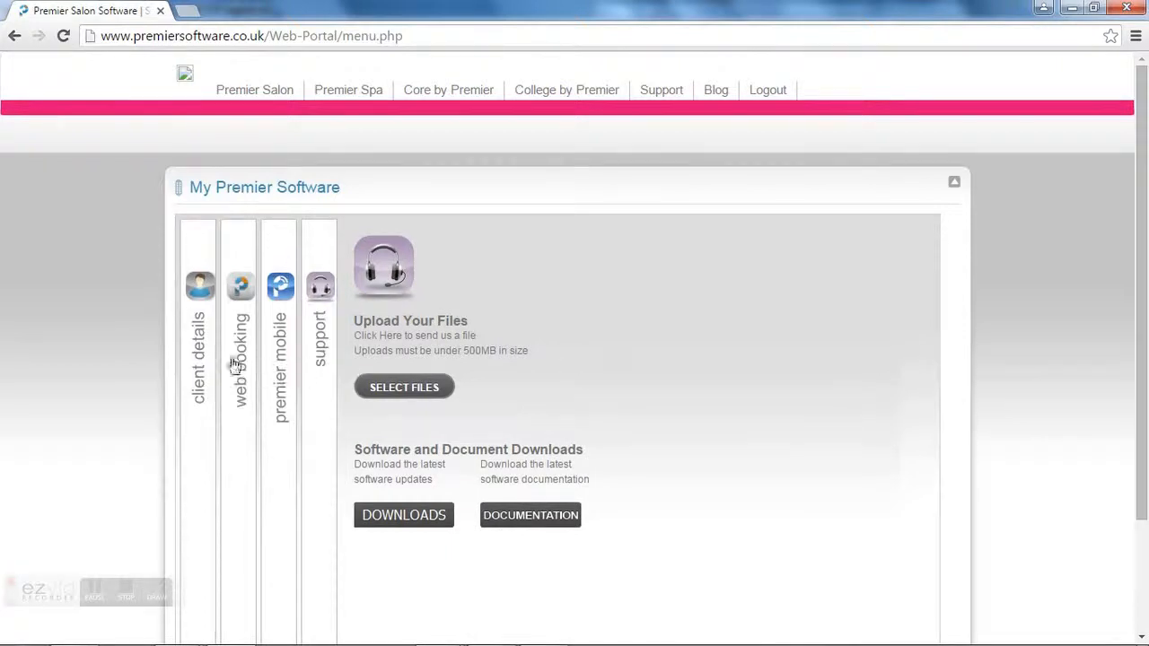
{"action": "left_click", "coordinate": [197, 342]}
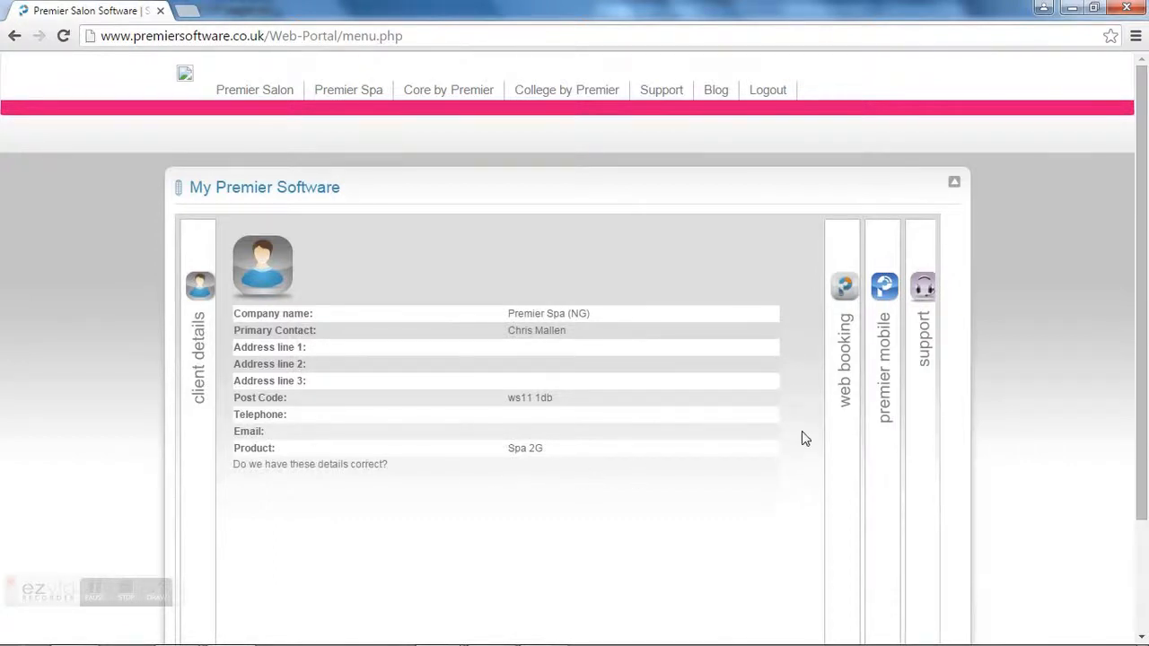
{"action": "left_click", "coordinate": [842, 386]}
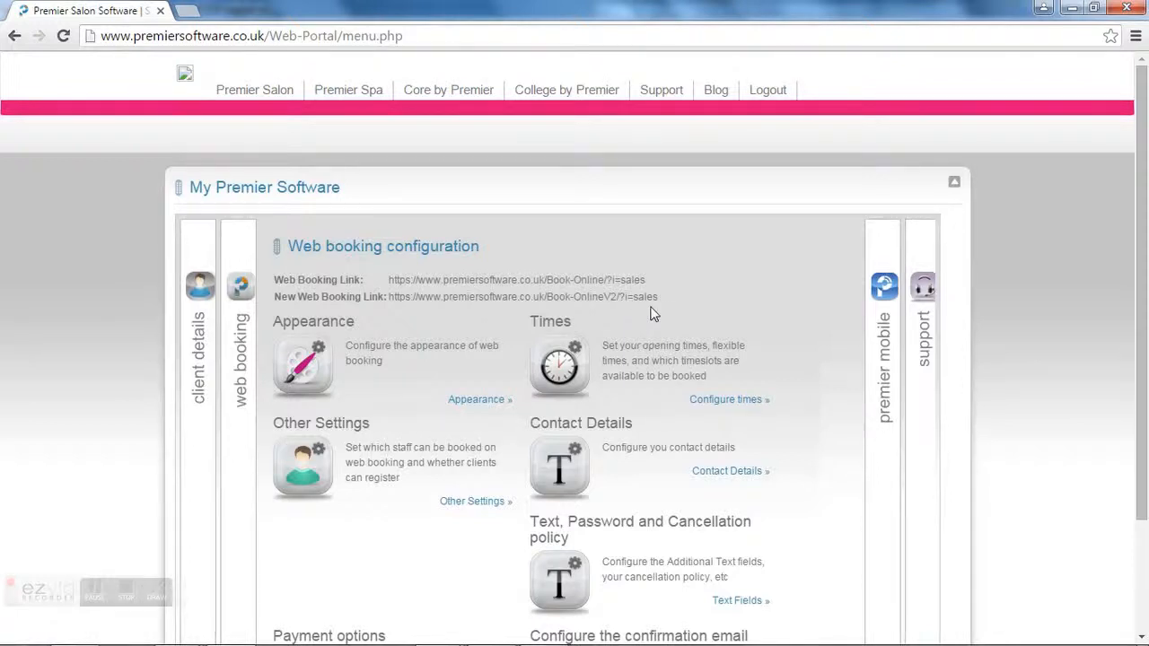
{"action": "left_click", "coordinate": [886, 362]}
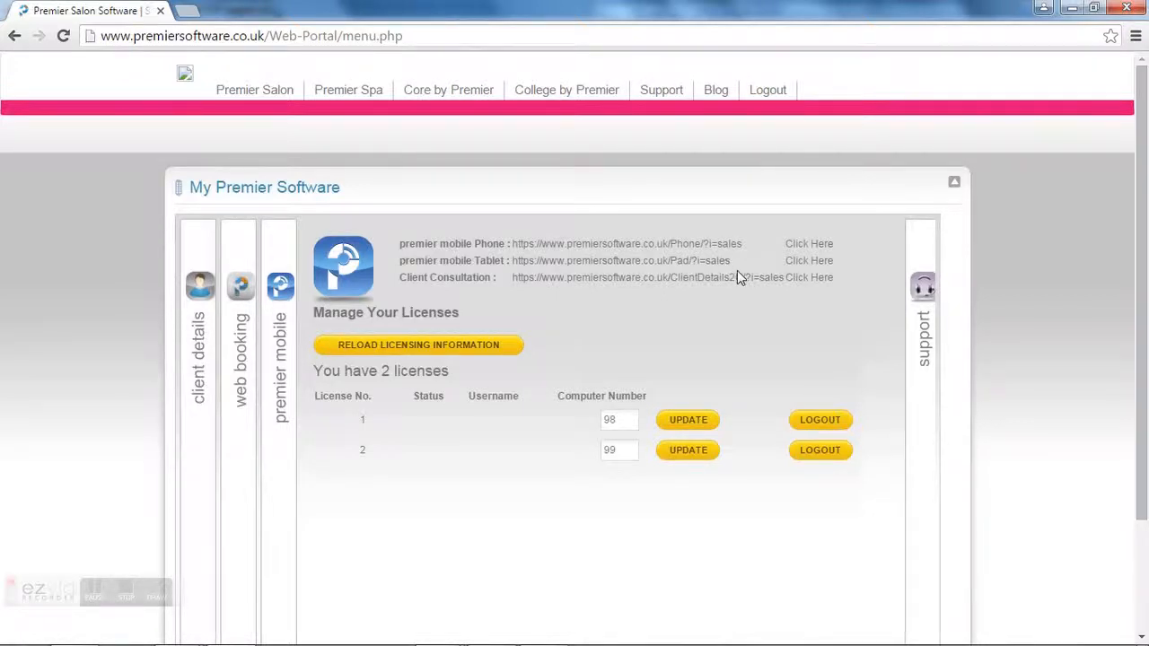
{"action": "left_click", "coordinate": [926, 335]}
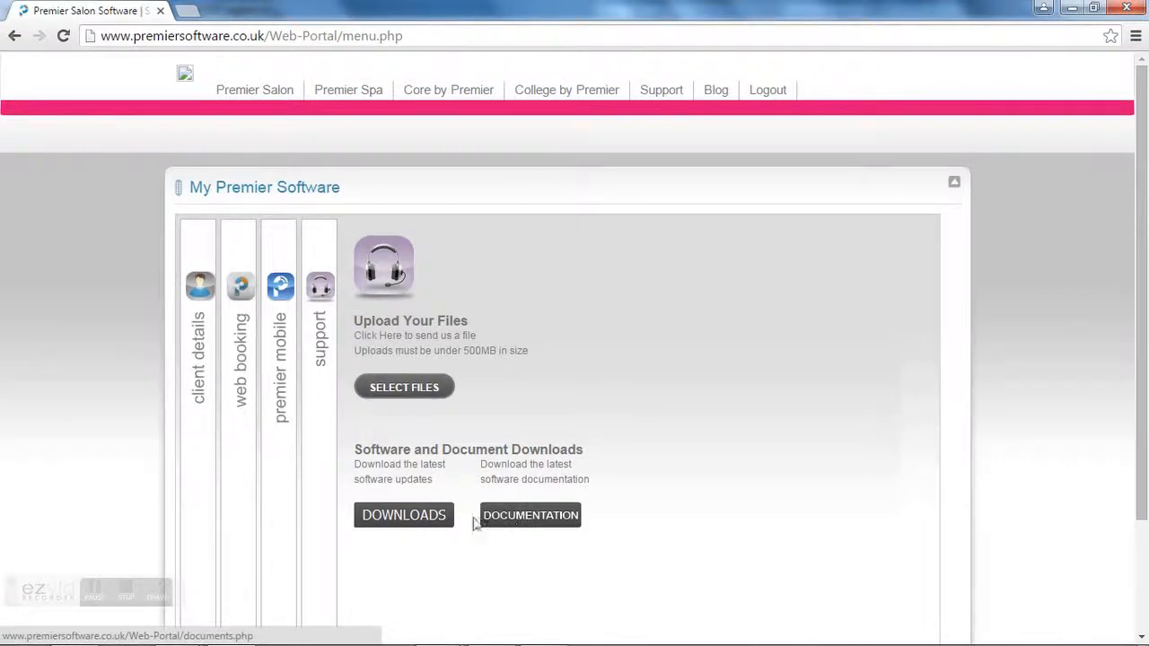
{"action": "left_click", "coordinate": [241, 375]}
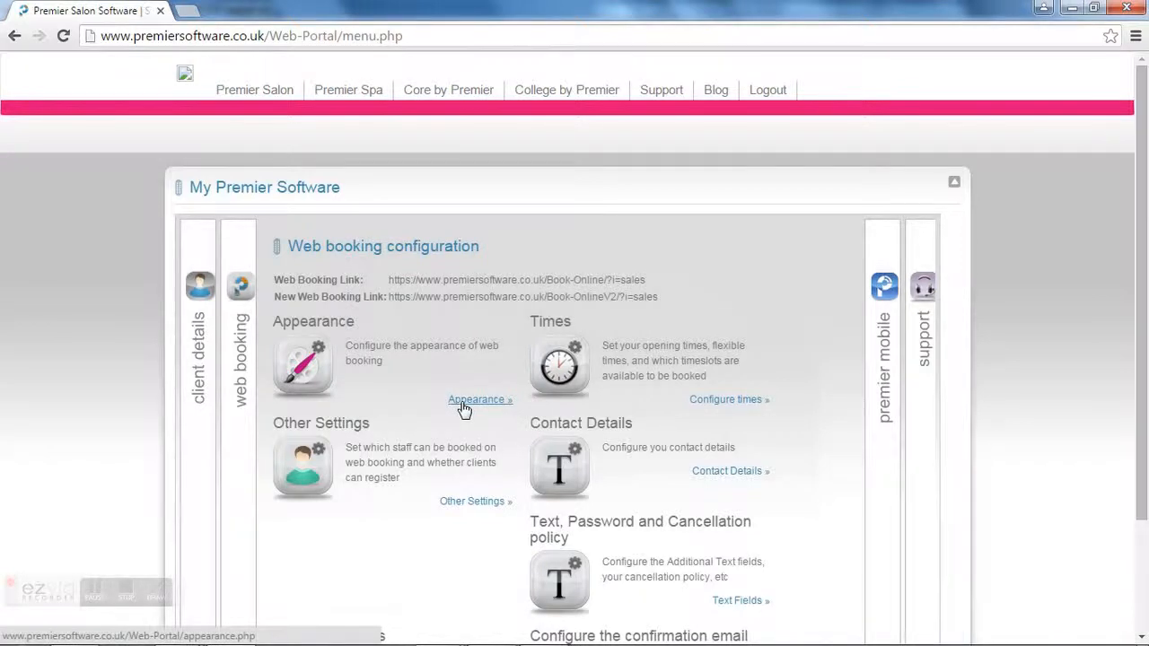
{"action": "left_click", "coordinate": [464, 402]}
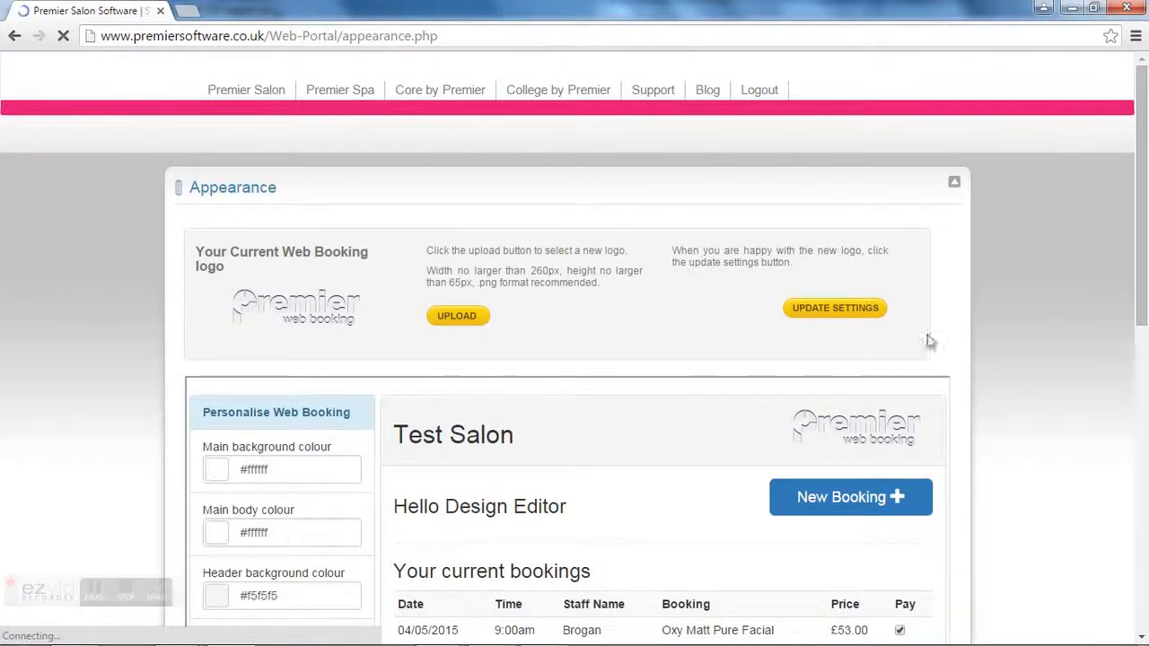
{"action": "left_click_drag", "start_coordinate": [1142, 306], "coordinate": [1146, 431]}
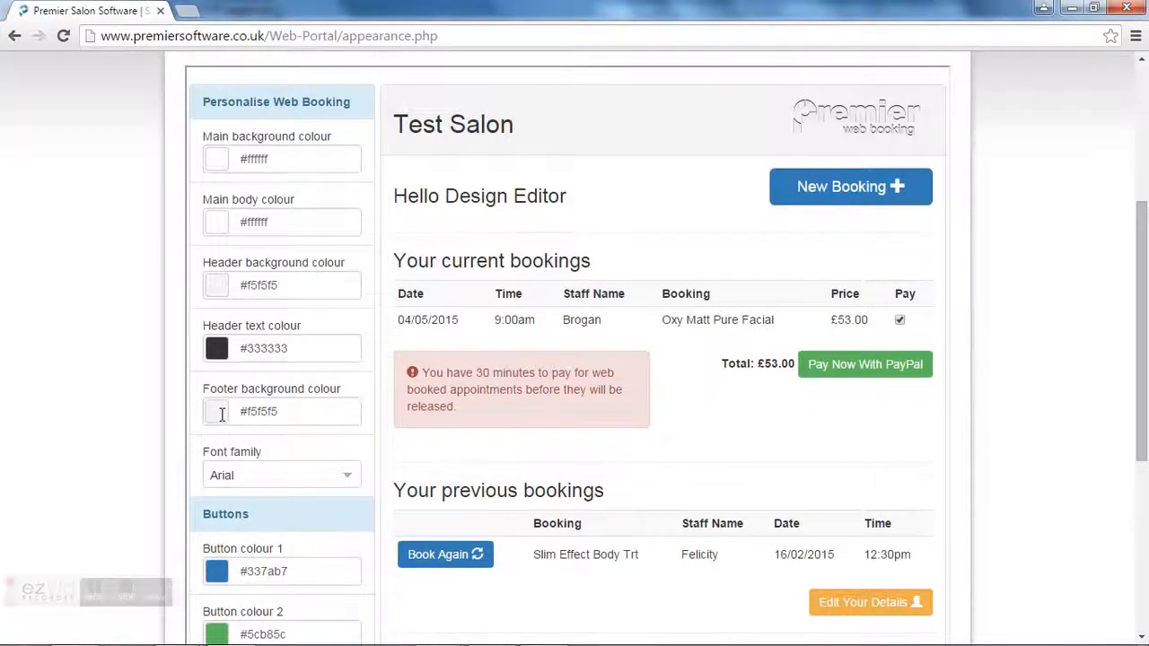
{"action": "scroll", "coordinate": [222, 418], "scroll_direction": "down", "scroll_amount": 1}
{"action": "scroll", "coordinate": [223, 422], "scroll_direction": "down", "scroll_amount": 1}
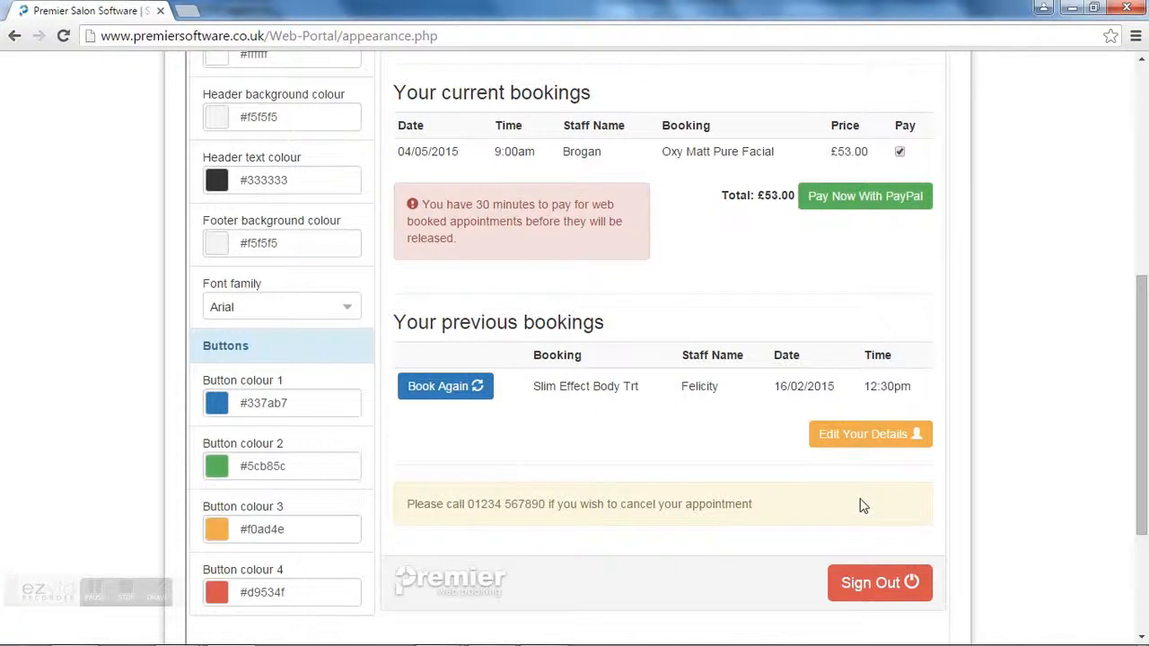
{"action": "scroll", "coordinate": [852, 497], "scroll_direction": "up", "scroll_amount": 1}
{"action": "scroll", "coordinate": [851, 494], "scroll_direction": "up", "scroll_amount": 3}
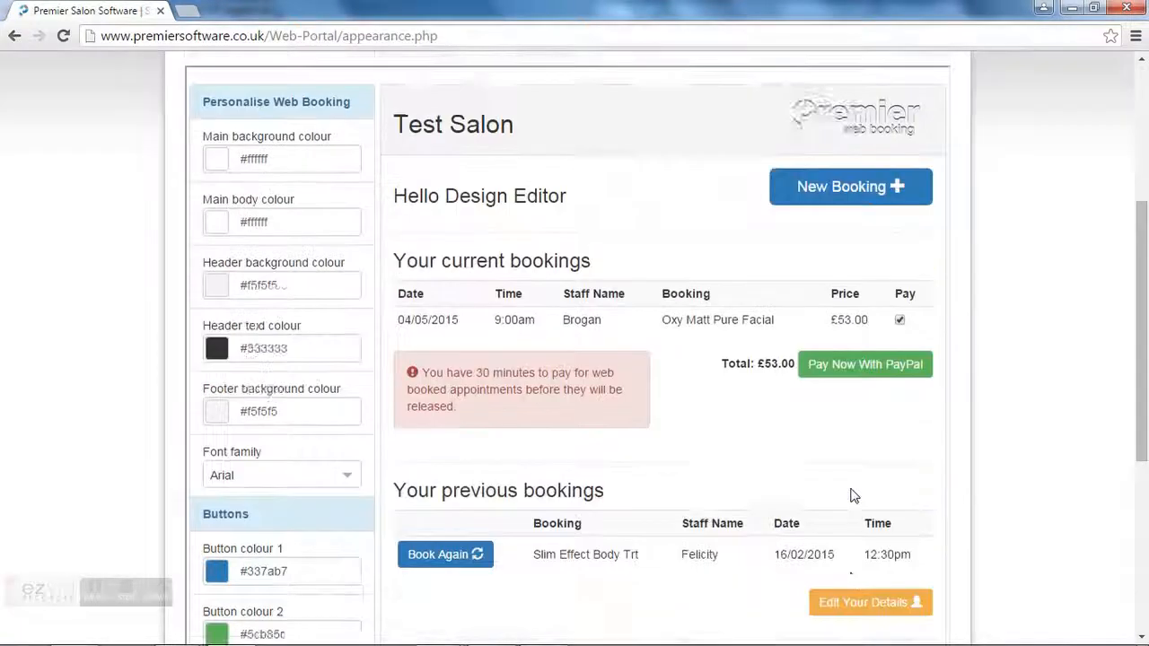
{"action": "scroll", "coordinate": [850, 483], "scroll_direction": "up", "scroll_amount": 1}
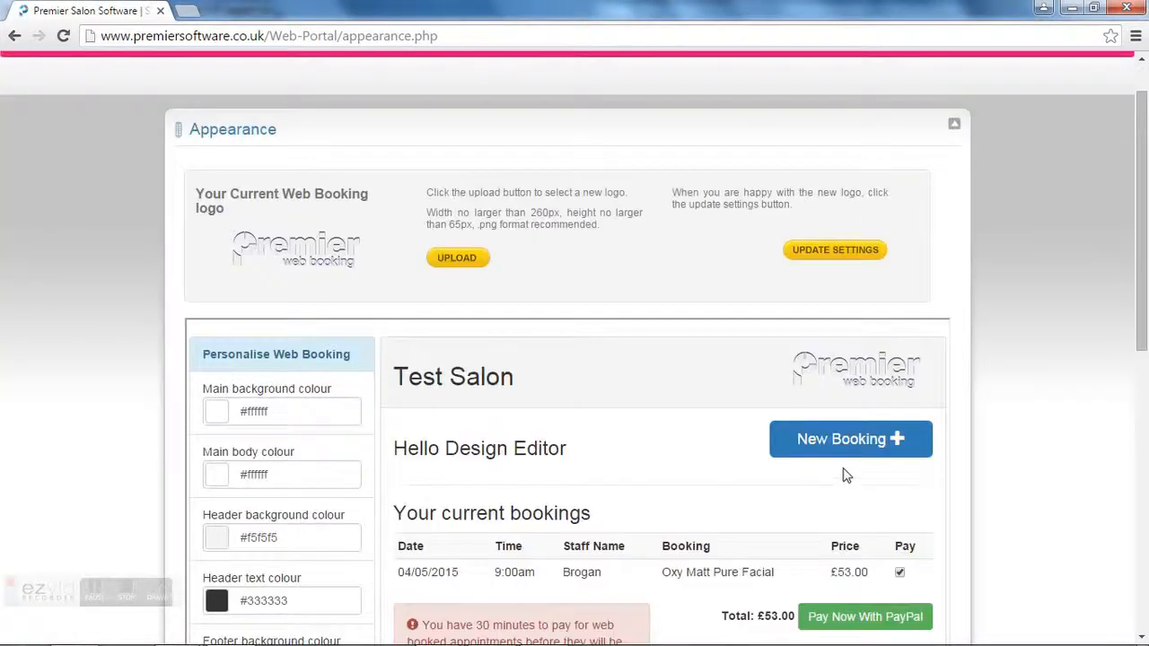
{"action": "left_click", "coordinate": [832, 251]}
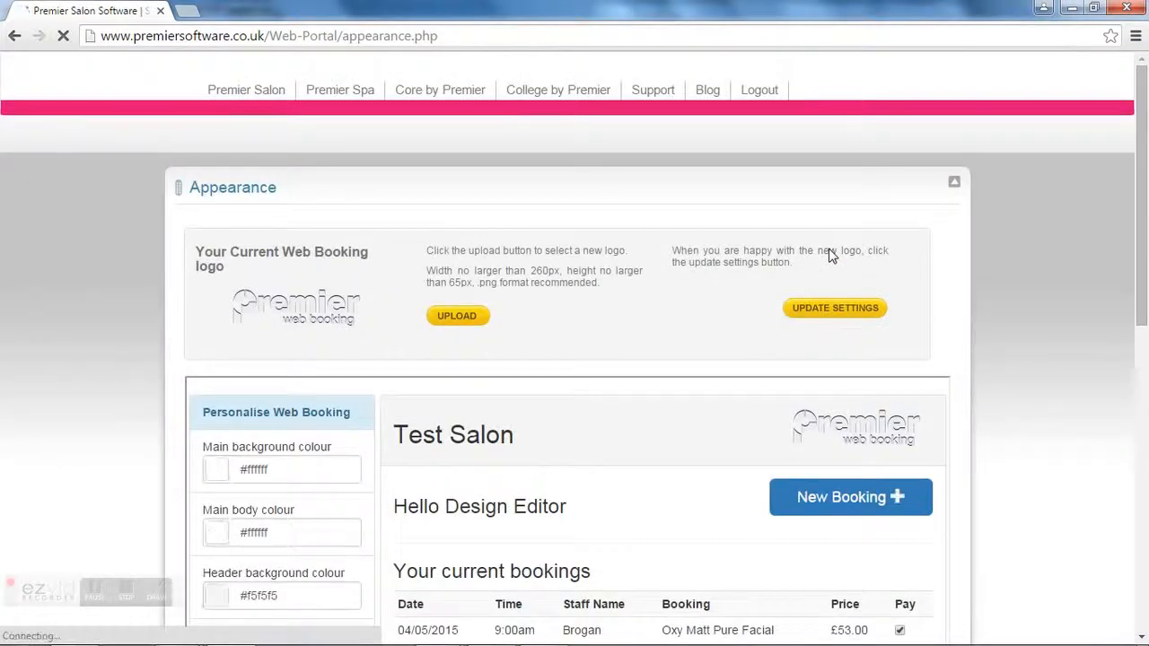
{"action": "scroll", "coordinate": [831, 256], "scroll_direction": "down", "scroll_amount": 5}
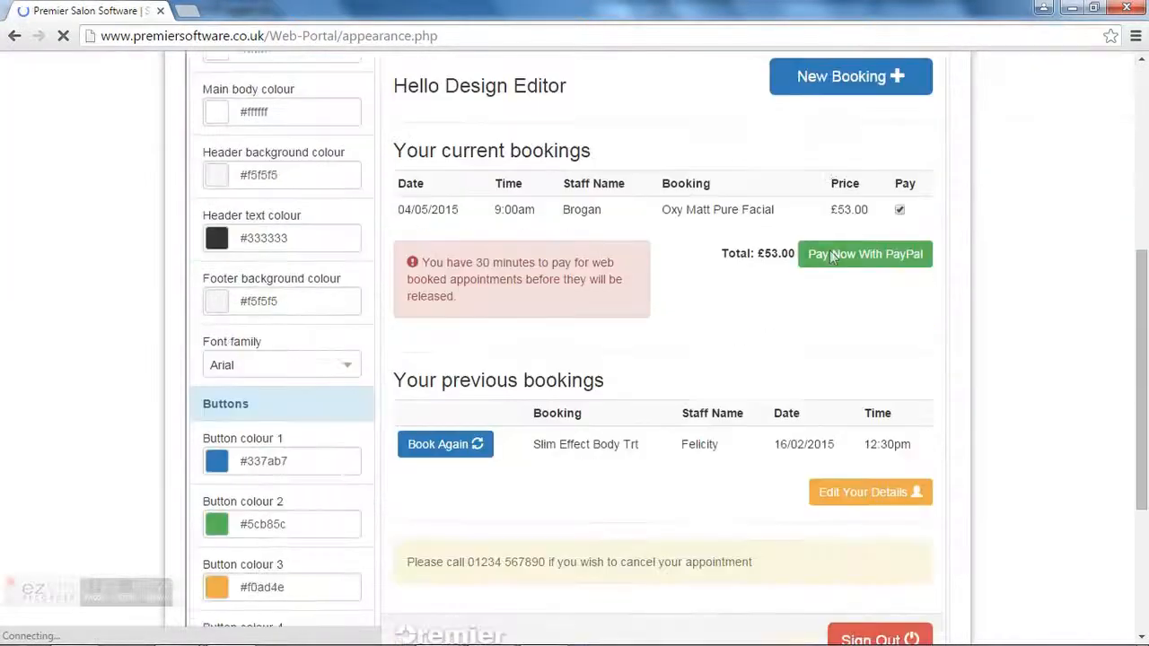
{"action": "scroll", "coordinate": [832, 256], "scroll_direction": "down", "scroll_amount": 3}
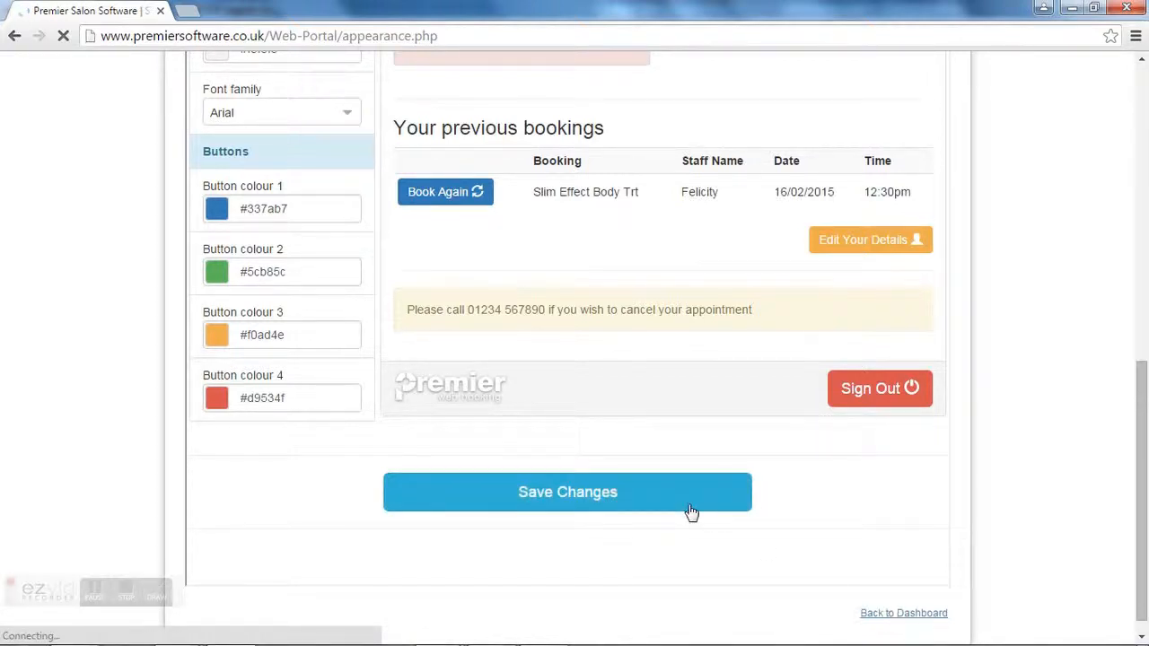
{"action": "left_click", "coordinate": [875, 617]}
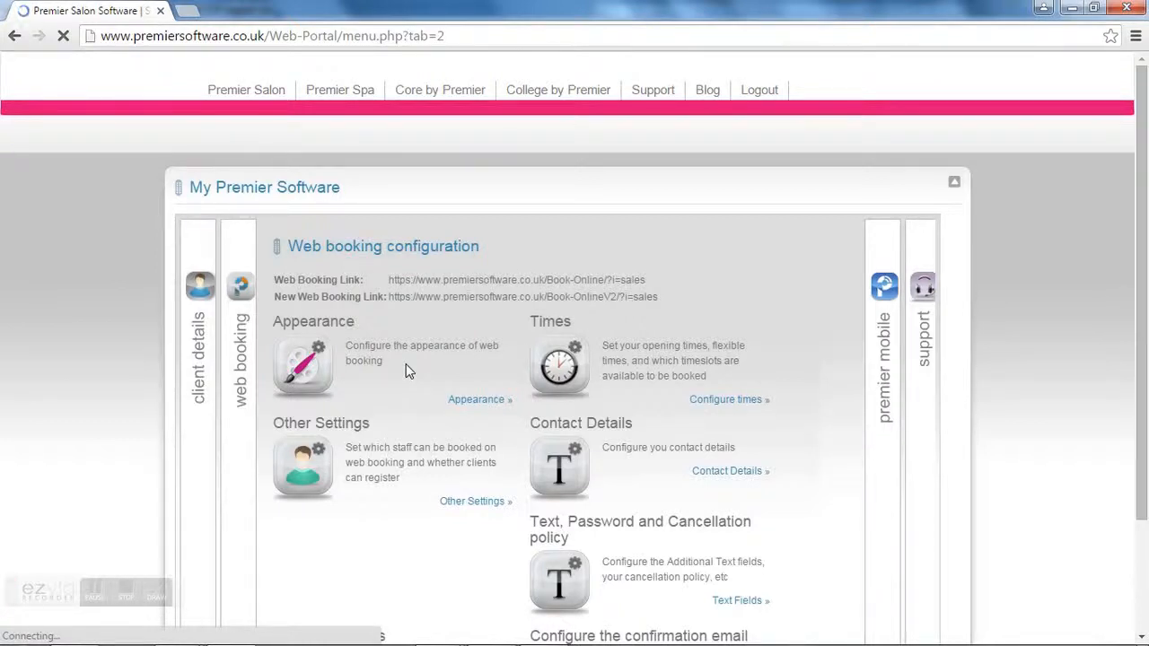
Step: In the booking times settings, keep first bookable day as Today and maximum future date at 3 Months
{"action": "left_click", "coordinate": [715, 409]}
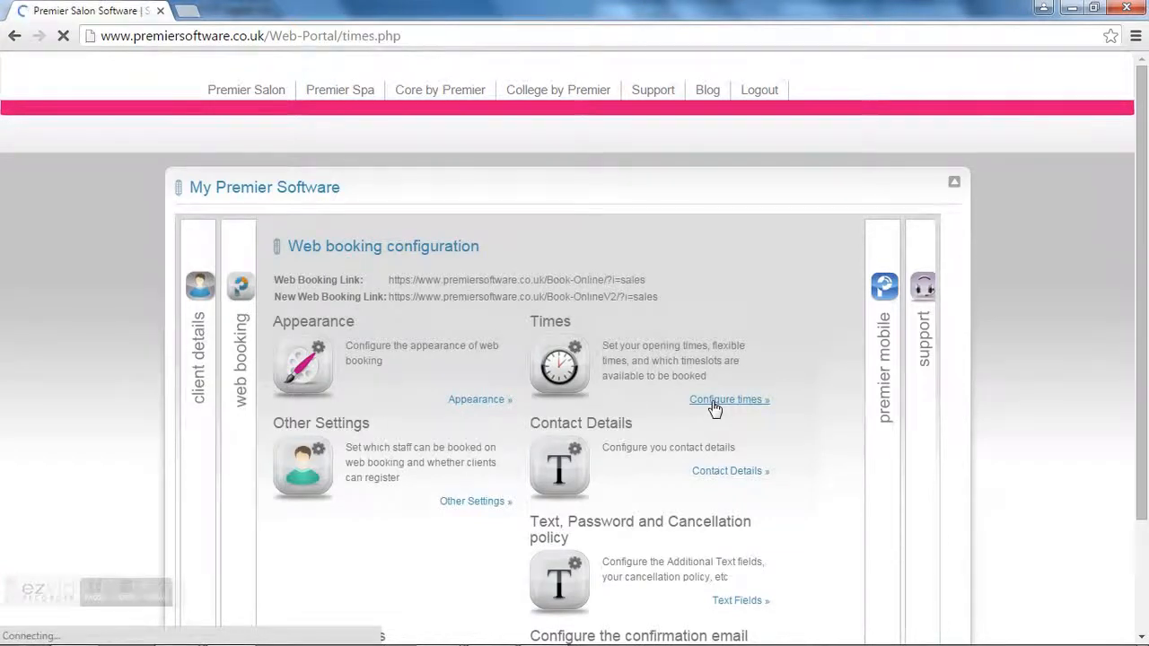
{"action": "scroll", "coordinate": [714, 407], "scroll_direction": "down", "scroll_amount": 1}
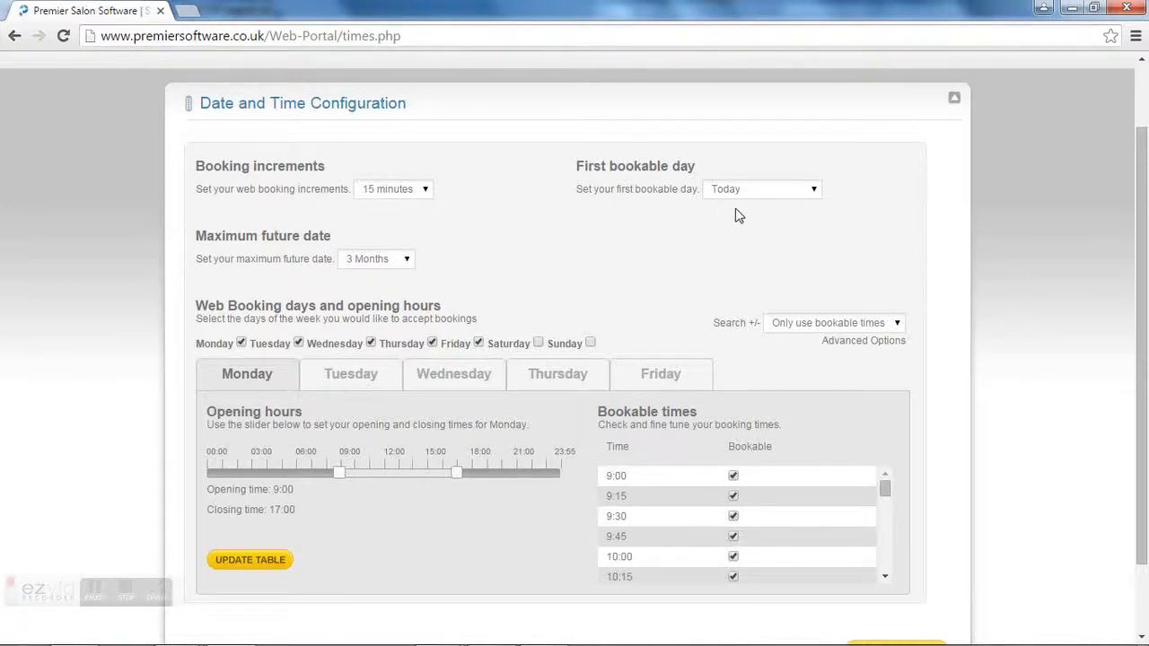
{"action": "left_click", "coordinate": [815, 191]}
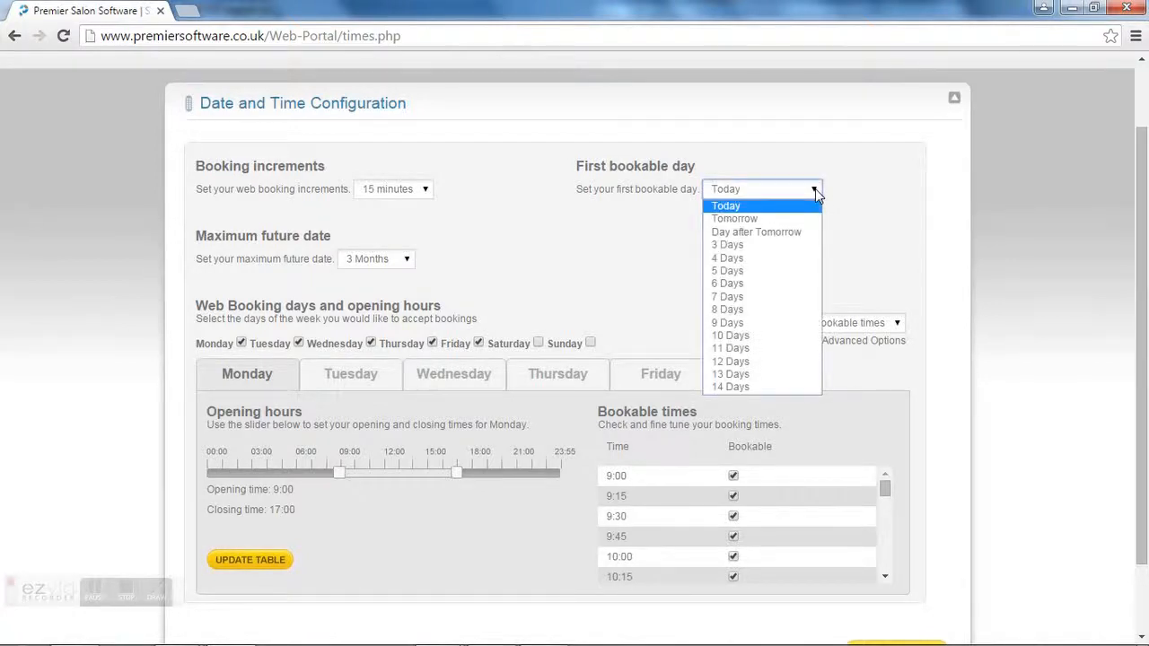
{"action": "left_click", "coordinate": [815, 190]}
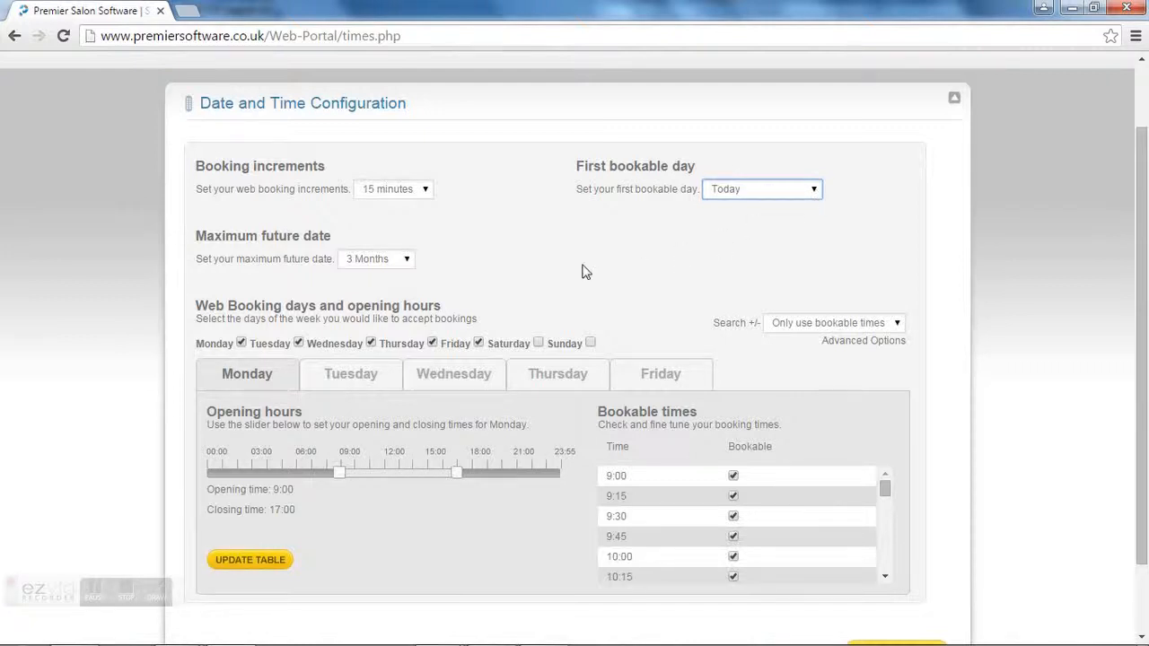
{"action": "left_click", "coordinate": [408, 259]}
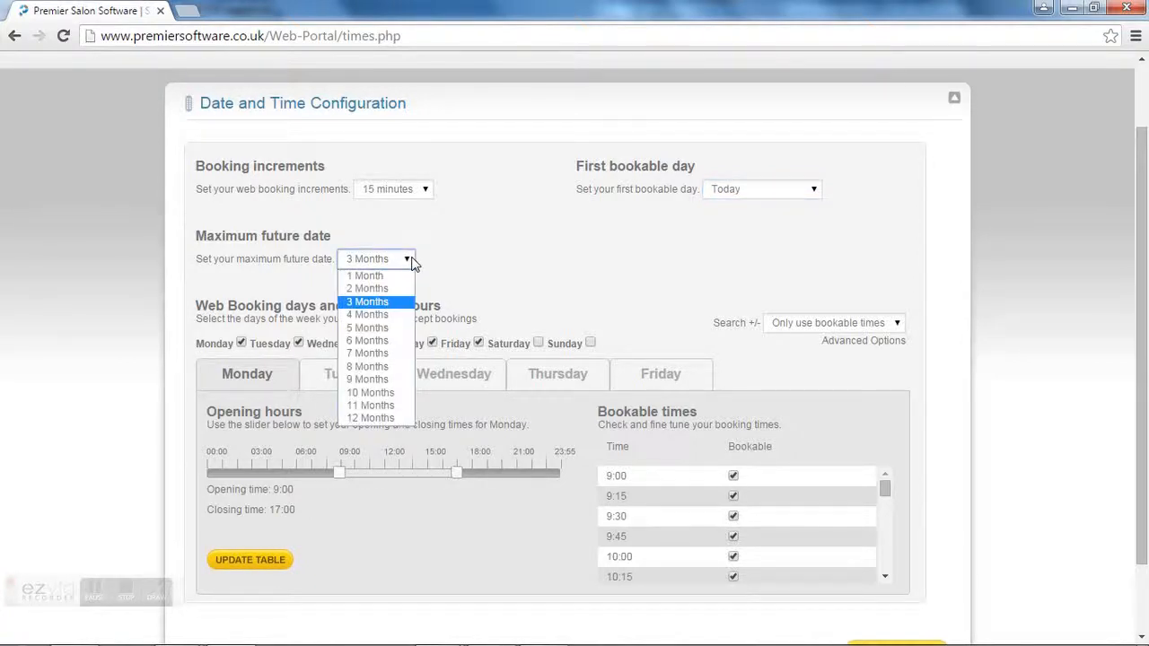
{"action": "left_click", "coordinate": [412, 262]}
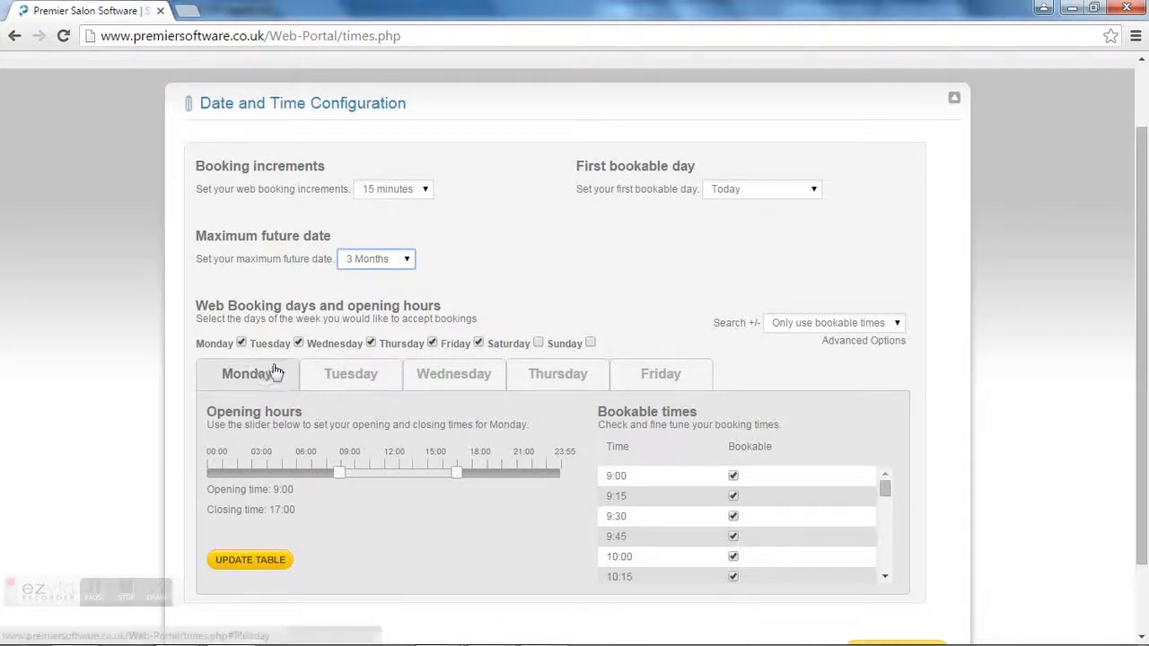
Step: Review Tuesday to Friday opening hours and enable Saturday web bookings, 9:00–17:00
{"action": "left_click", "coordinate": [325, 374]}
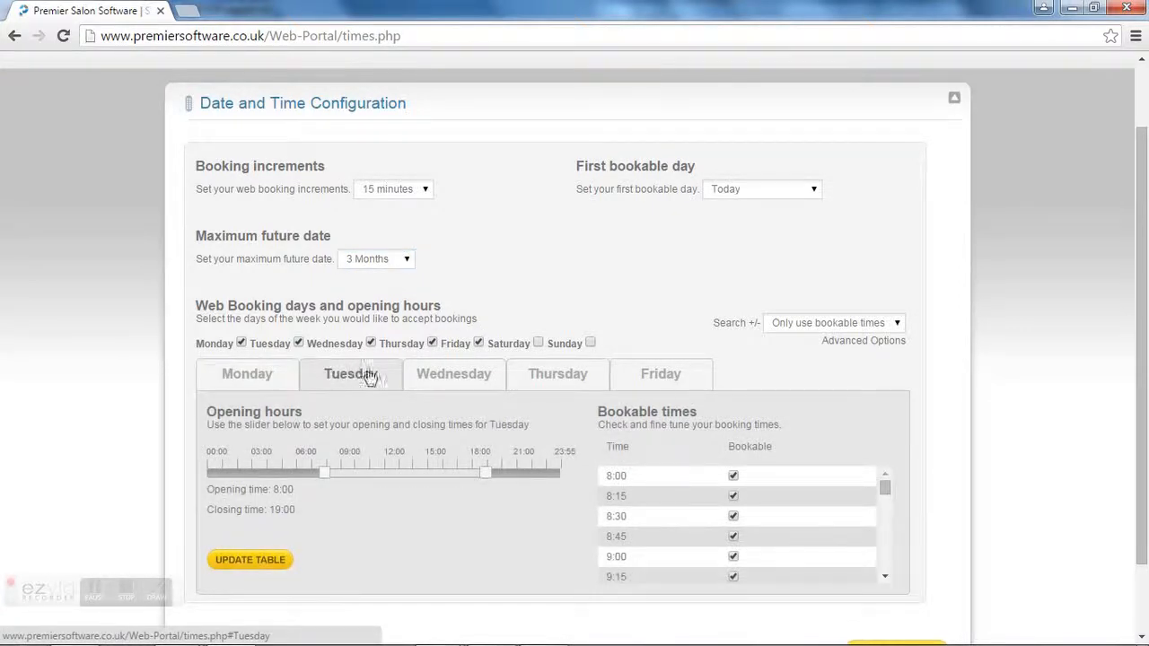
{"action": "left_click", "coordinate": [429, 377]}
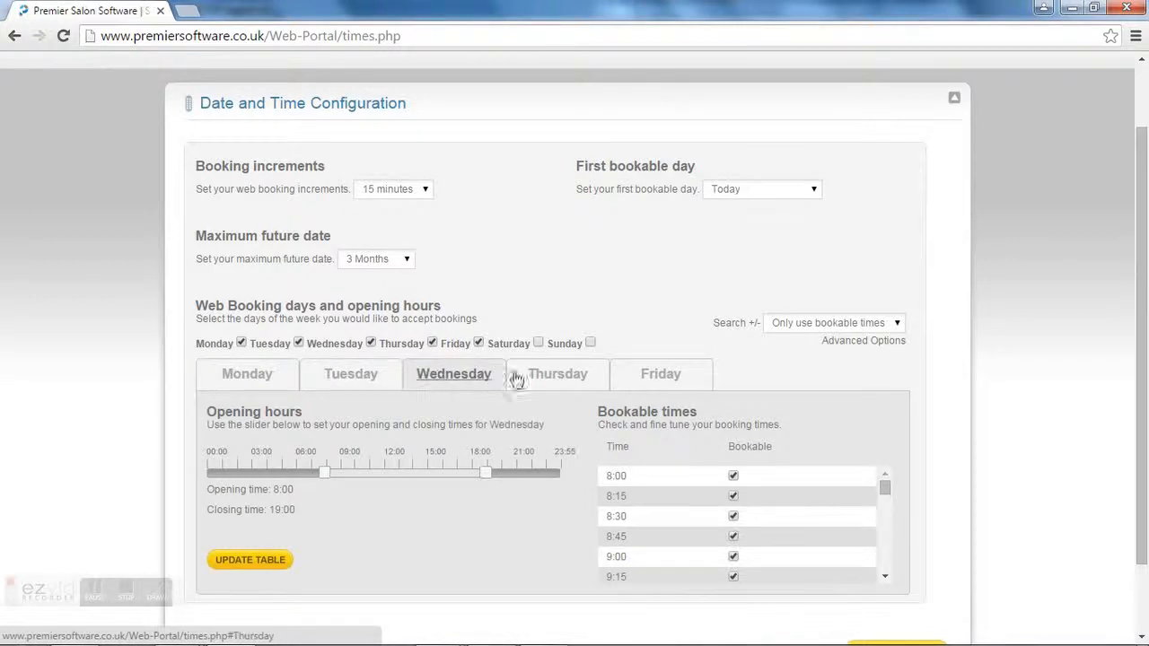
{"action": "left_click", "coordinate": [554, 377]}
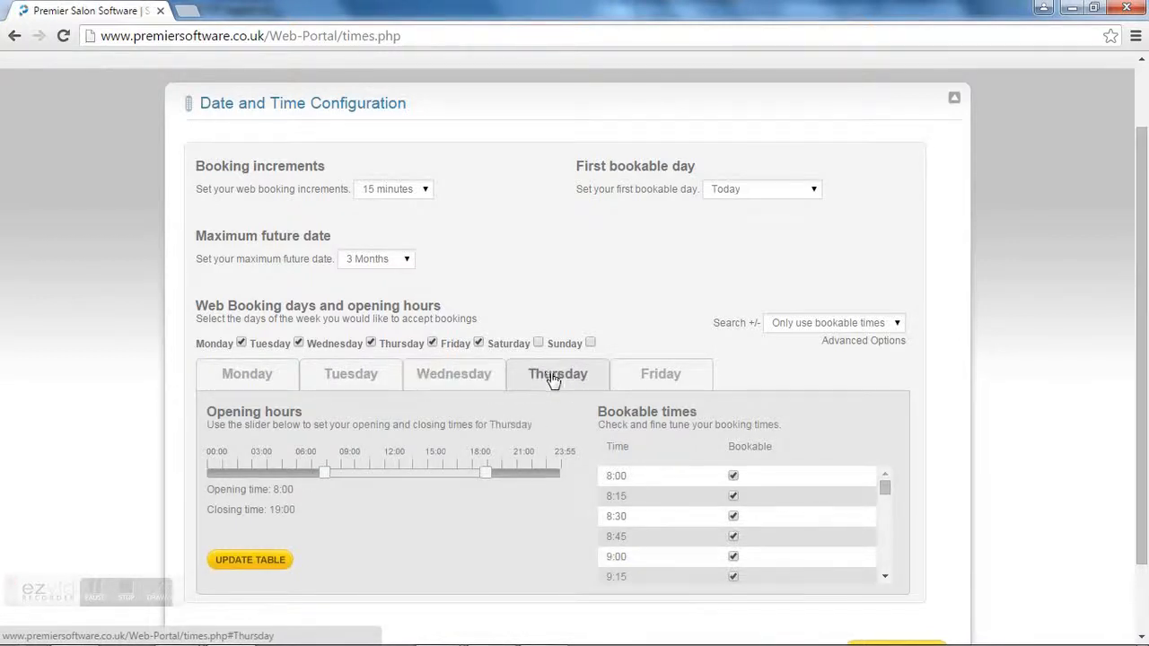
{"action": "left_click", "coordinate": [661, 377]}
{"action": "double_click", "coordinate": [732, 376]}
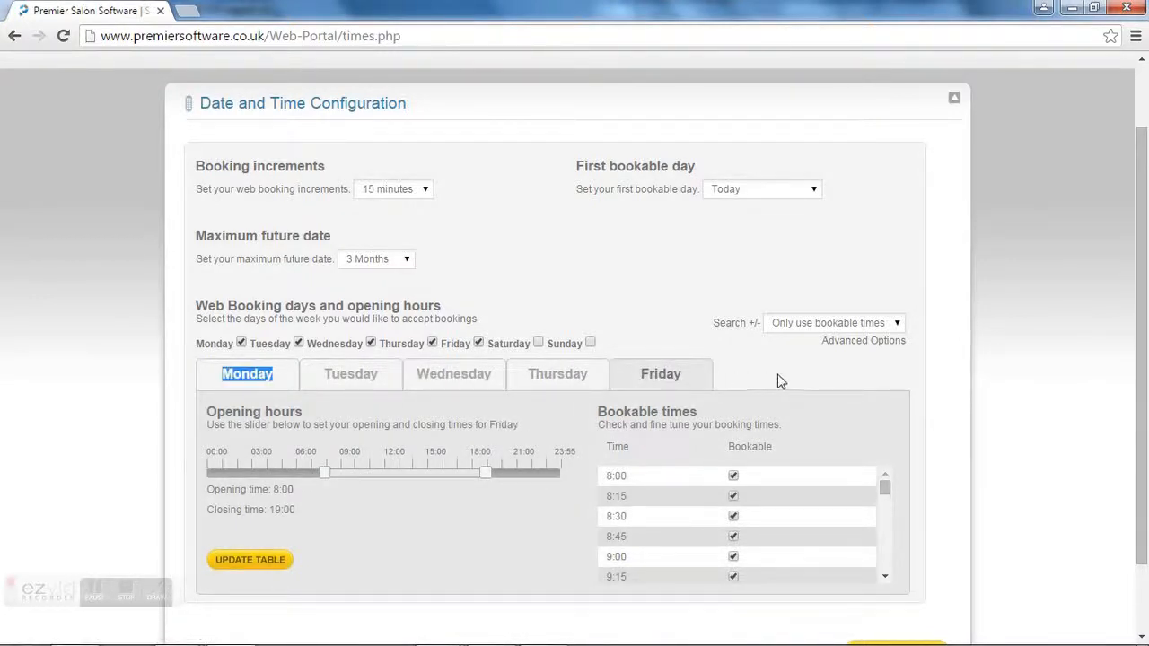
{"action": "double_click", "coordinate": [852, 374]}
{"action": "left_click", "coordinate": [538, 344]}
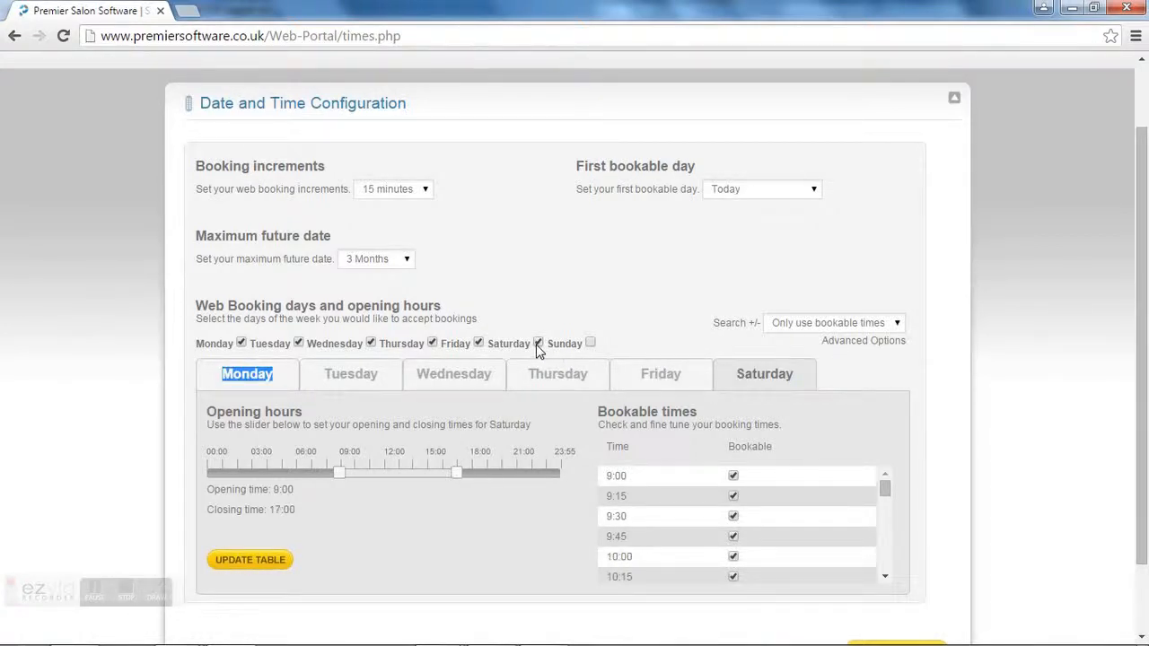
Step: Disable Saturday bookings, try 15 and 30 minute Search +/- ranges, and limit searches to bookable times
{"action": "left_click", "coordinate": [538, 345]}
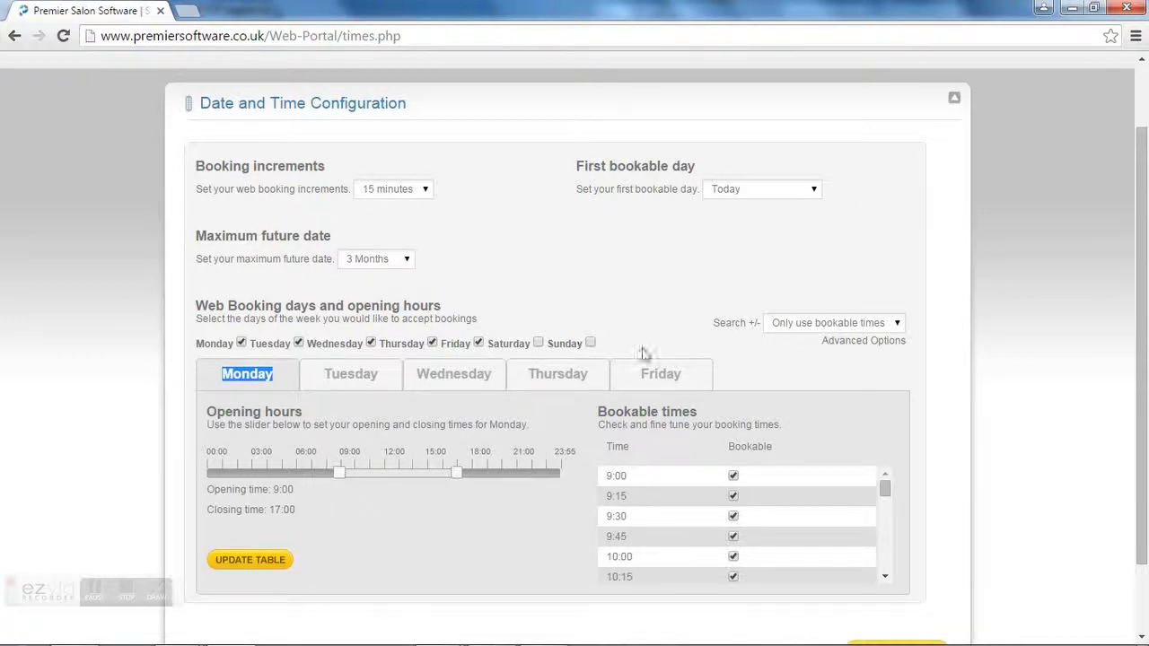
{"action": "left_click", "coordinate": [779, 325]}
{"action": "left_click", "coordinate": [779, 323]}
{"action": "left_click", "coordinate": [779, 323]}
{"action": "left_click", "coordinate": [778, 354]}
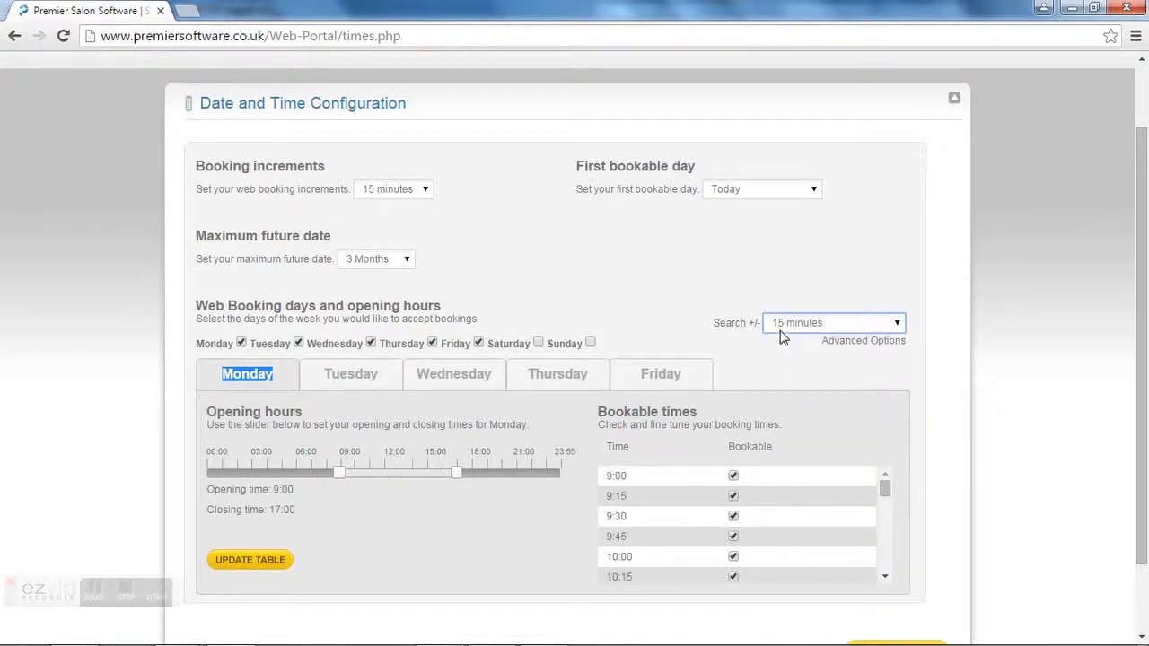
{"action": "left_click", "coordinate": [779, 325]}
{"action": "left_click", "coordinate": [778, 364]}
{"action": "left_click", "coordinate": [781, 325]}
{"action": "left_click", "coordinate": [788, 341]}
Step: Experiment with Monday's opening time and slots, leaving every quarter-hour from 9:00 bookable, then show advanced options
{"action": "left_click", "coordinate": [252, 393]}
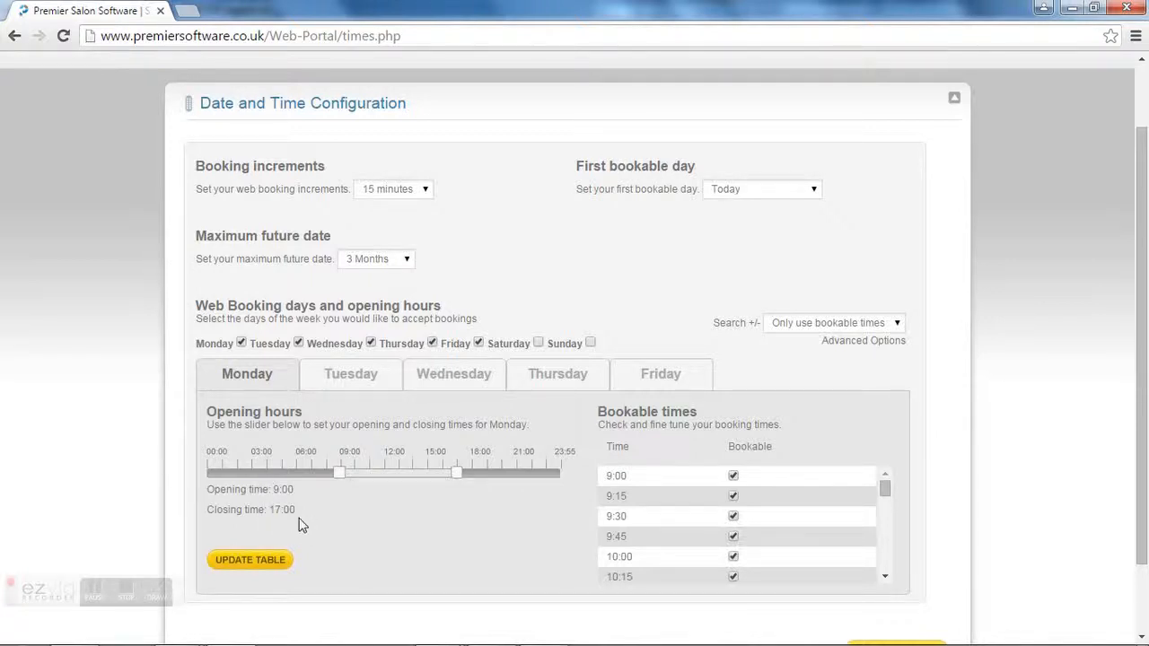
{"action": "mouse_move", "coordinate": [340, 473]}
{"action": "left_mouse_down"}
{"action": "mouse_move", "coordinate": [316, 485]}
{"action": "mouse_move", "coordinate": [339, 480]}
{"action": "left_mouse_up"}
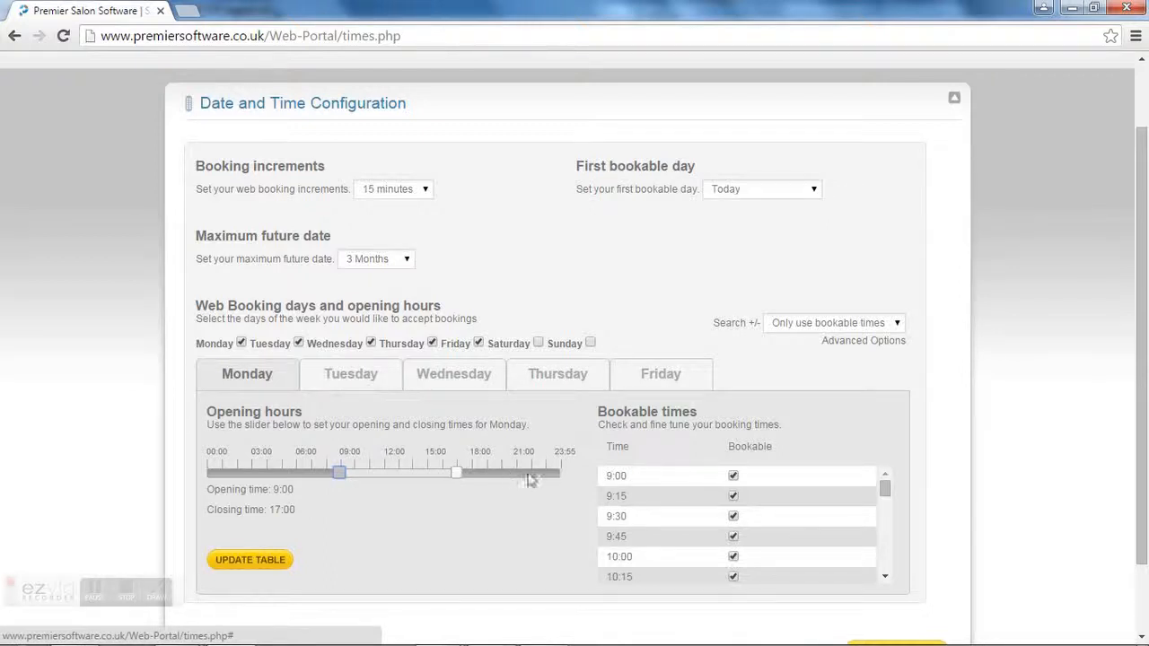
{"action": "mouse_move", "coordinate": [884, 494]}
{"action": "left_mouse_down"}
{"action": "mouse_move", "coordinate": [886, 534]}
{"action": "mouse_move", "coordinate": [885, 490]}
{"action": "left_mouse_up"}
{"action": "left_click", "coordinate": [734, 479]}
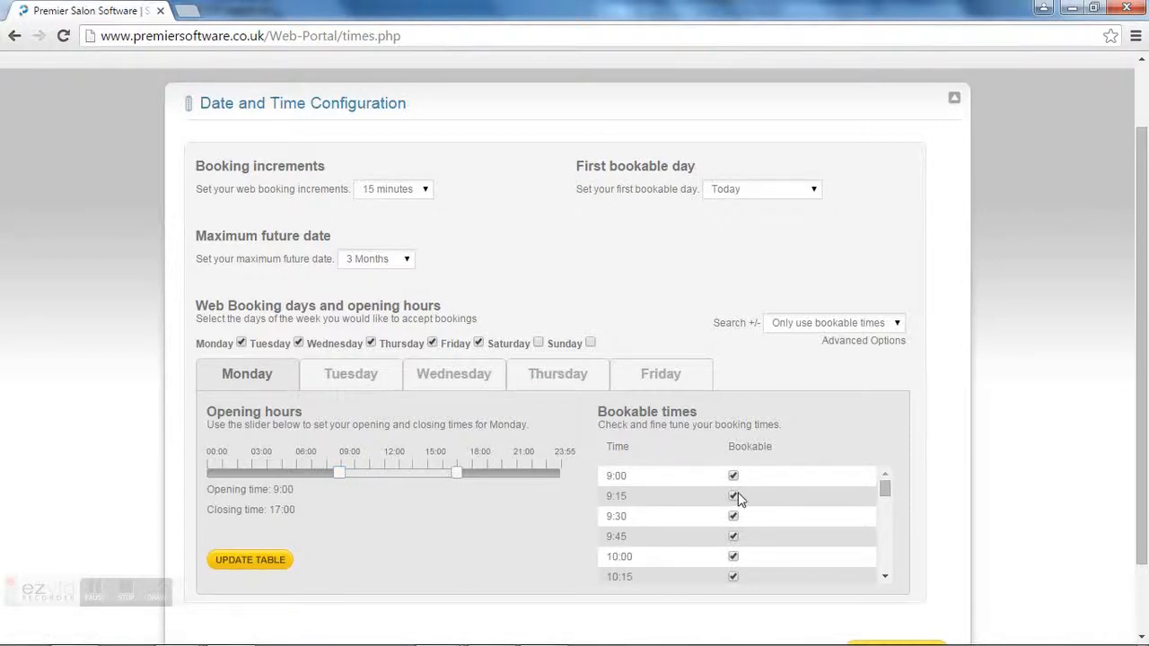
{"action": "left_click", "coordinate": [734, 496]}
{"action": "left_click", "coordinate": [735, 537]}
{"action": "left_click", "coordinate": [733, 557]}
{"action": "left_click", "coordinate": [734, 538]}
{"action": "left_click", "coordinate": [864, 341]}
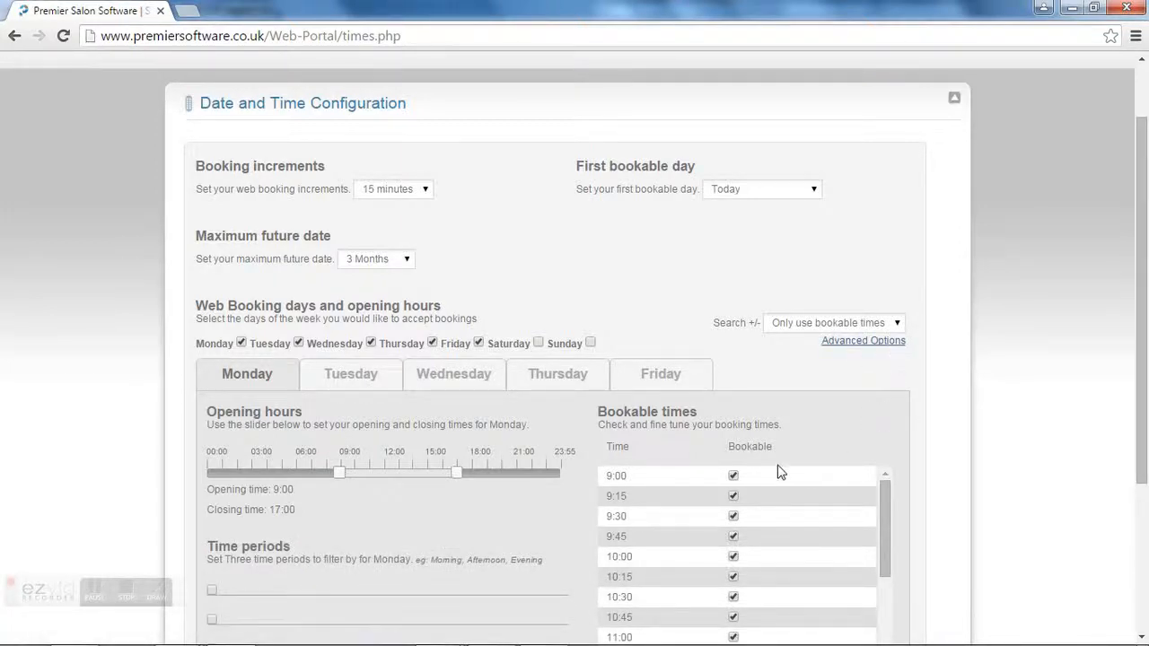
Step: Enable Monday's first time period, named Morning, ending at 12:00
{"action": "scroll", "coordinate": [779, 473], "scroll_direction": "down", "scroll_amount": 1}
{"action": "scroll", "coordinate": [713, 470], "scroll_direction": "down", "scroll_amount": 1}
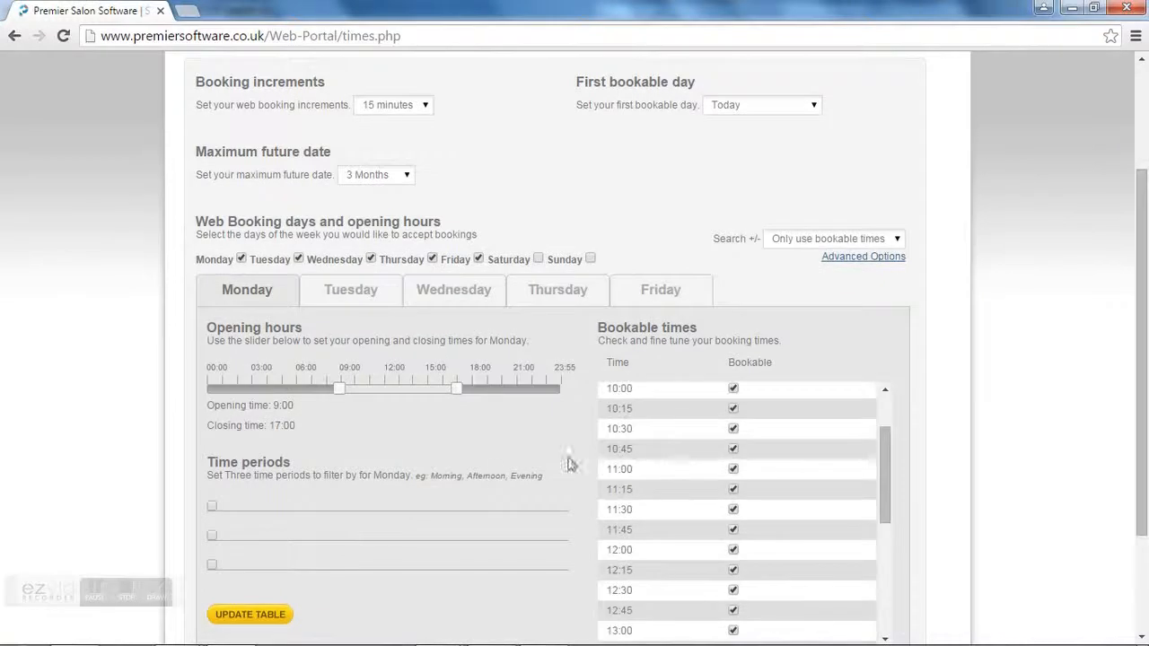
{"action": "left_click", "coordinate": [212, 506]}
{"action": "left_click", "coordinate": [279, 509]}
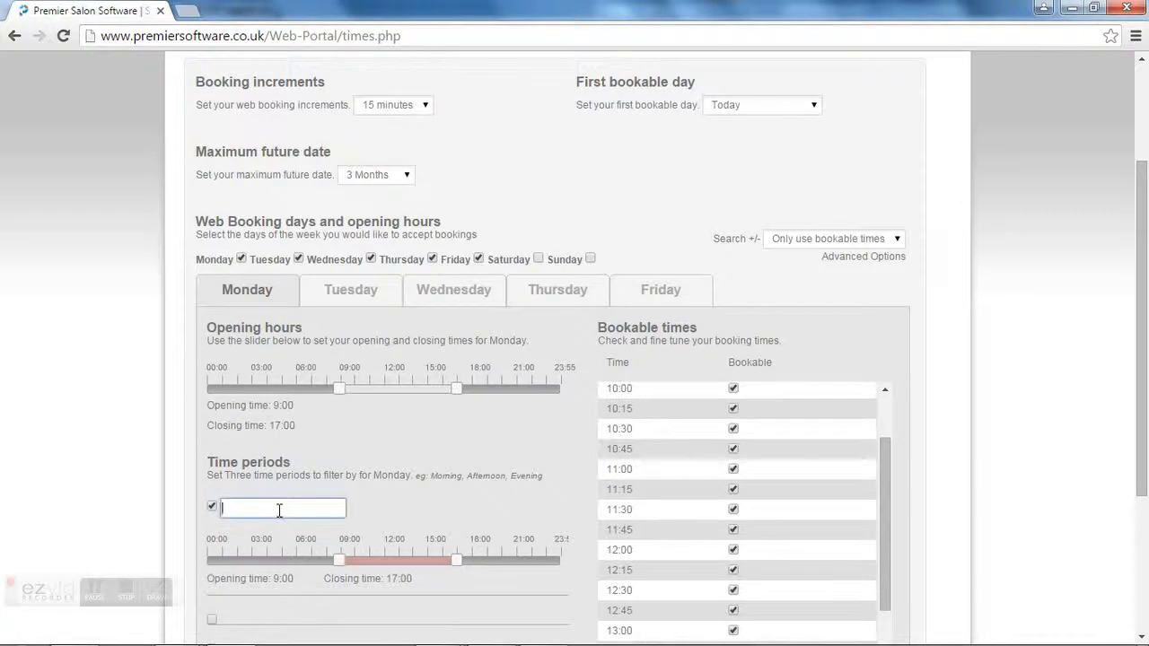
{"action": "type", "text": "Morning"}
{"action": "left_click_drag", "start_coordinate": [456, 566], "coordinate": [397, 564]}
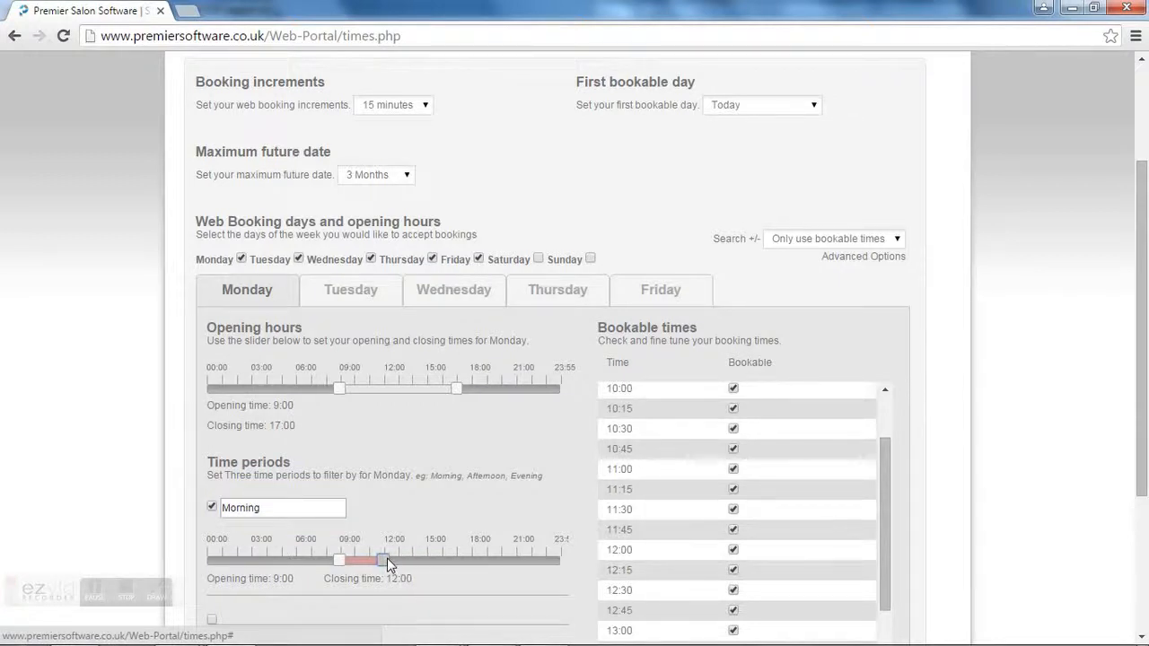
{"action": "scroll", "coordinate": [390, 586], "scroll_direction": "down", "scroll_amount": 1}
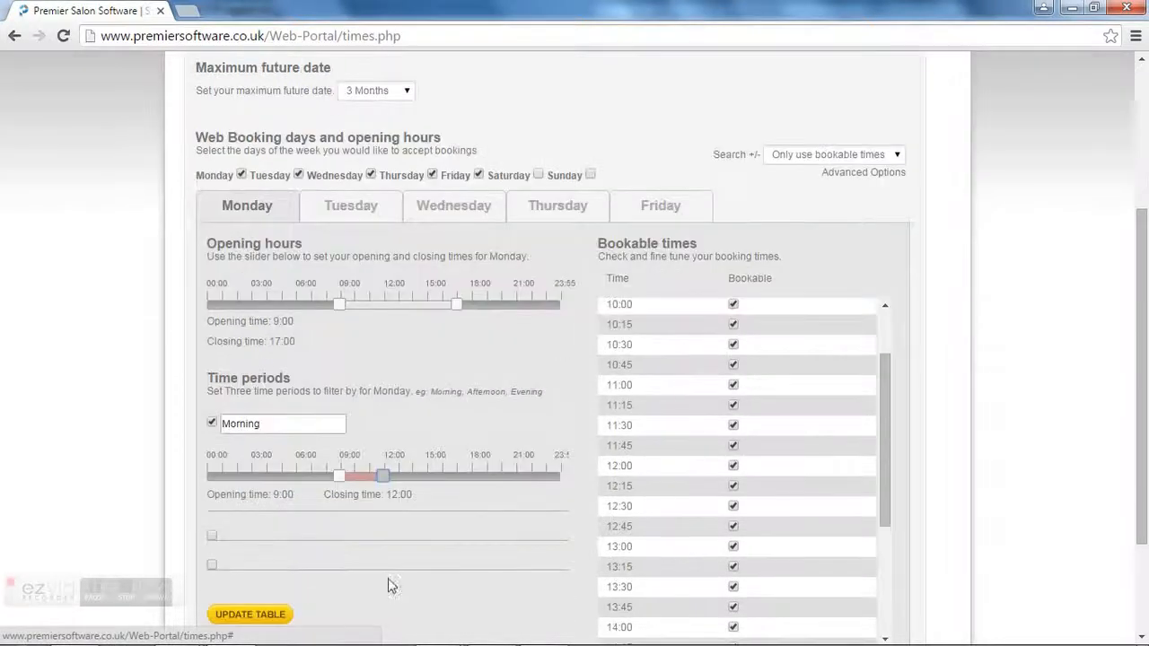
Step: Add Afternoon from 12:00 to 15:30 and Evening 15:00–19:30, then update the bookable times table
{"action": "left_click", "coordinate": [213, 537]}
{"action": "left_click", "coordinate": [264, 539]}
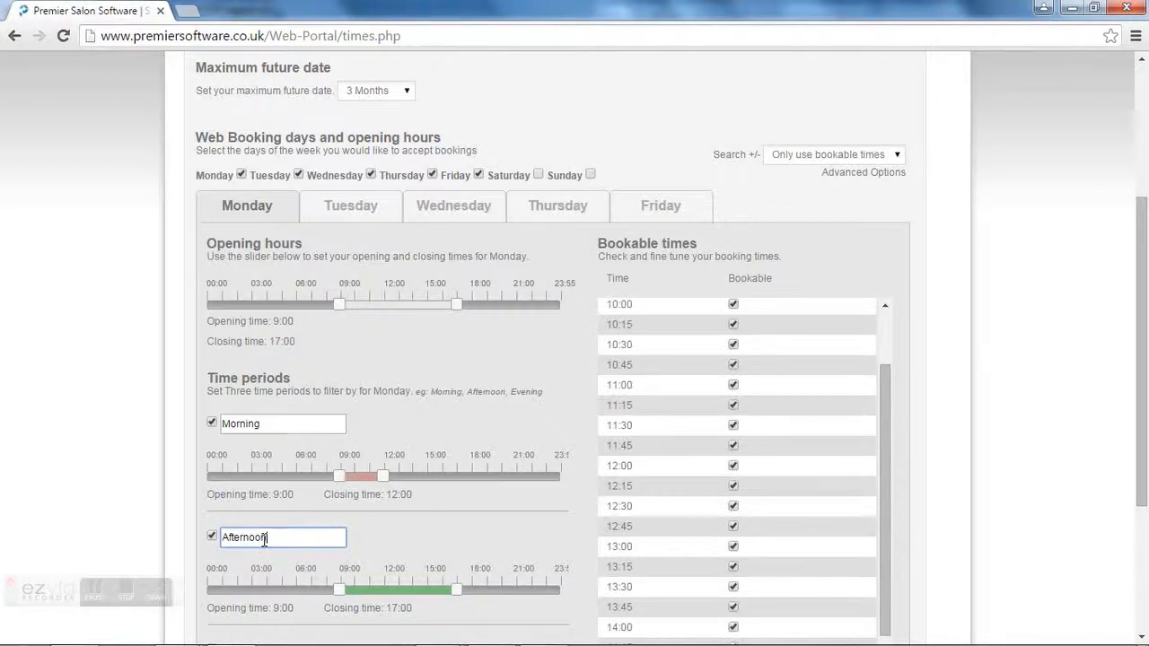
{"action": "left_click_drag", "start_coordinate": [340, 590], "coordinate": [382, 592]}
{"action": "scroll", "coordinate": [501, 553], "scroll_direction": "down", "scroll_amount": 2}
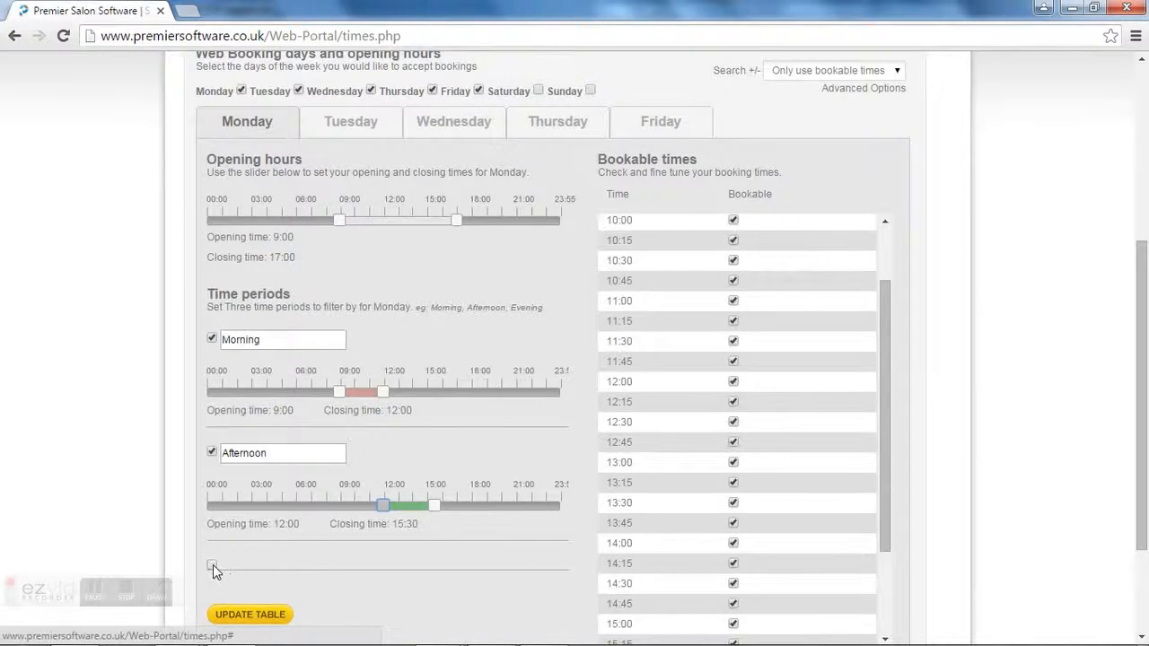
{"action": "left_click", "coordinate": [213, 565]}
{"action": "left_click", "coordinate": [275, 563]}
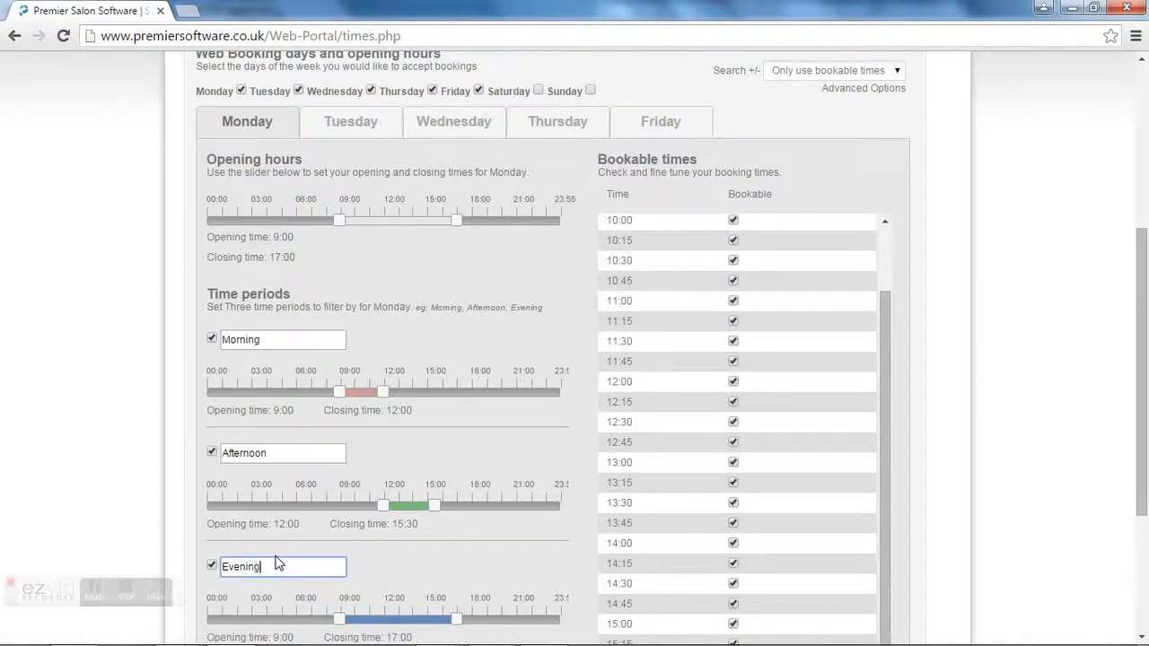
{"action": "scroll", "coordinate": [329, 562], "scroll_direction": "down", "scroll_amount": 4}
{"action": "left_click_drag", "start_coordinate": [337, 462], "coordinate": [493, 453]}
{"action": "left_click", "coordinate": [266, 536]}
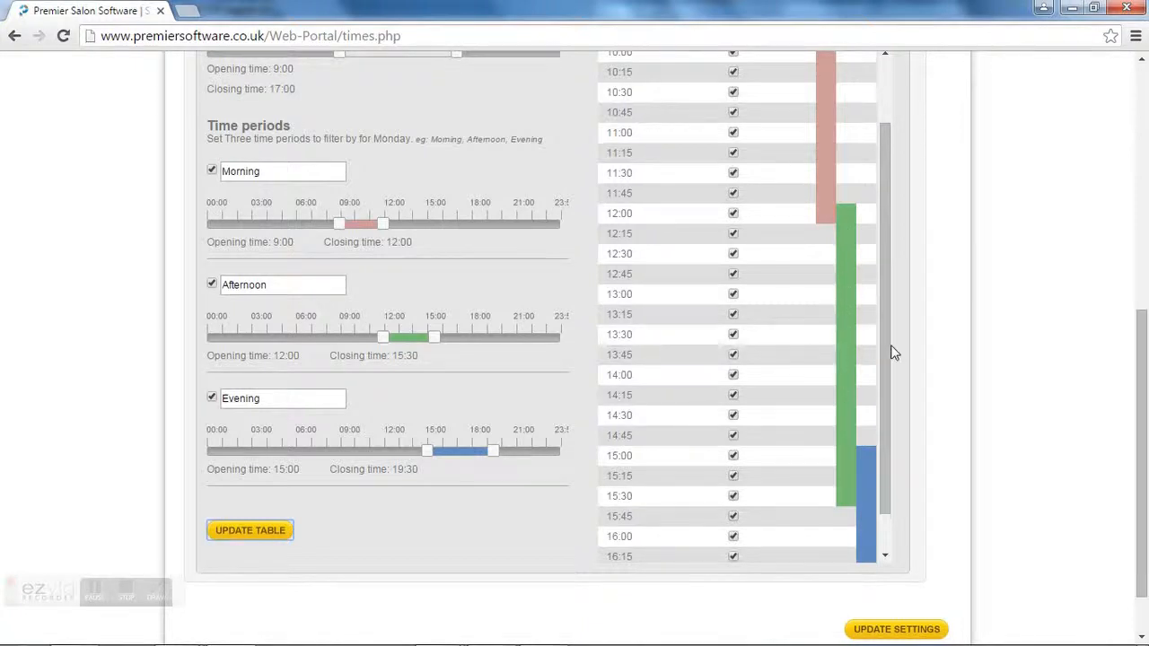
Step: Untick Monday's Morning, Afternoon and Evening periods, then tick them back on
{"action": "left_click_drag", "start_coordinate": [1141, 418], "coordinate": [1146, 356]}
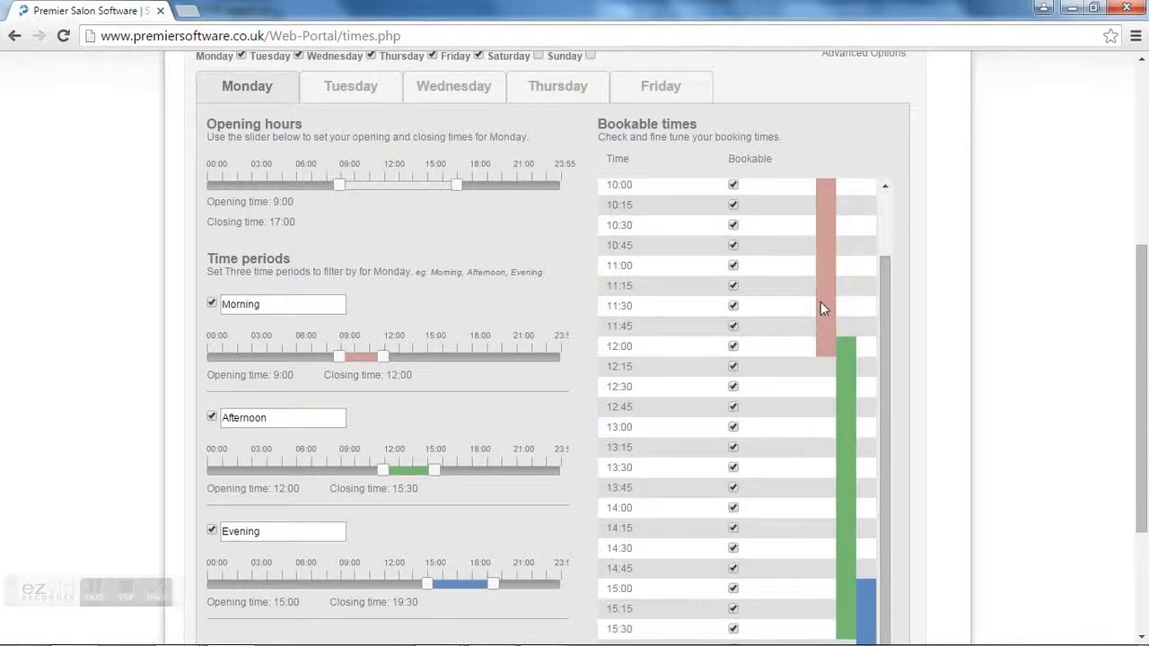
{"action": "scroll", "coordinate": [808, 368], "scroll_direction": "down", "scroll_amount": 1}
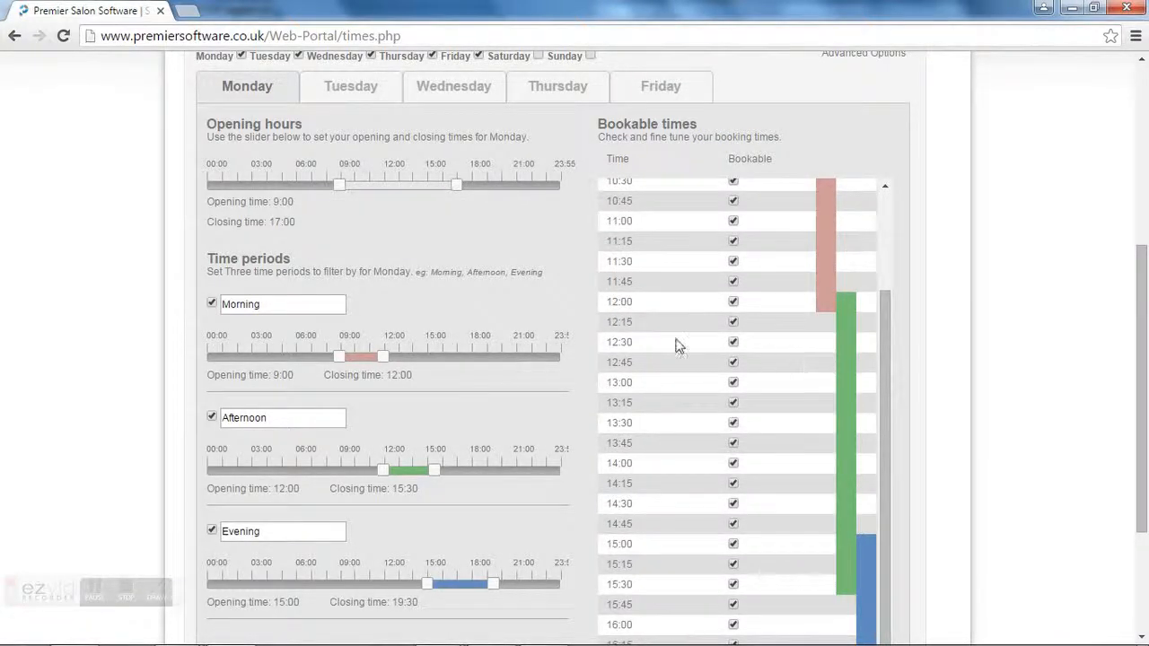
{"action": "left_click", "coordinate": [212, 306]}
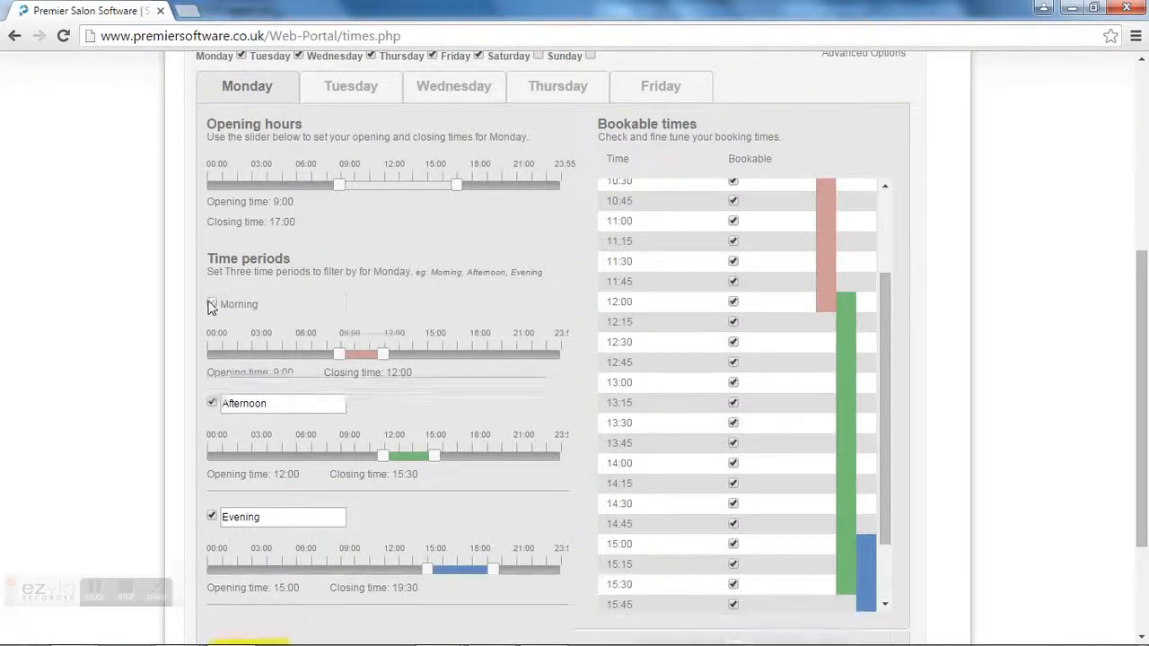
{"action": "left_click", "coordinate": [212, 334]}
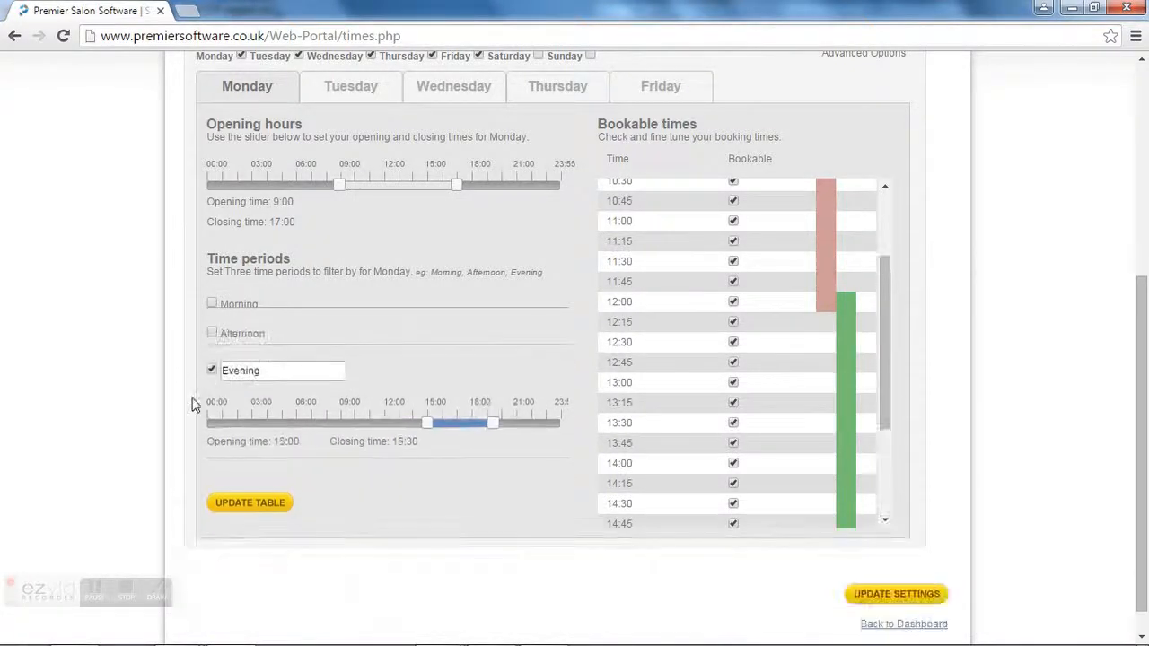
{"action": "left_click", "coordinate": [212, 363]}
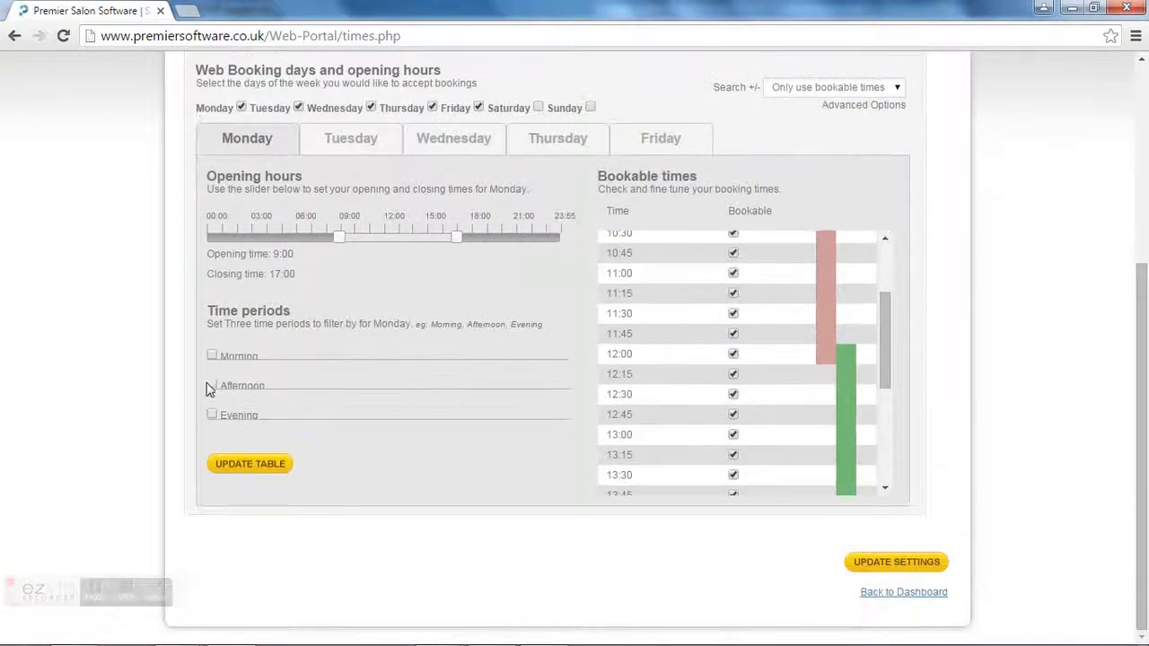
{"action": "left_click", "coordinate": [213, 415]}
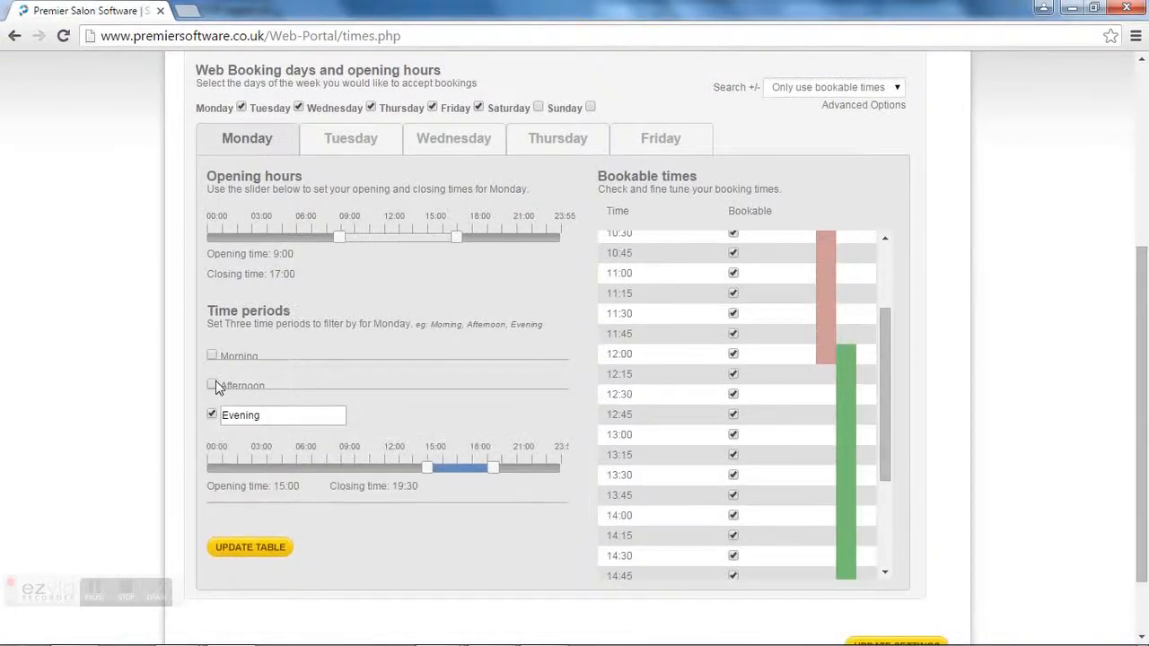
{"action": "left_click", "coordinate": [211, 386]}
{"action": "left_click", "coordinate": [211, 356]}
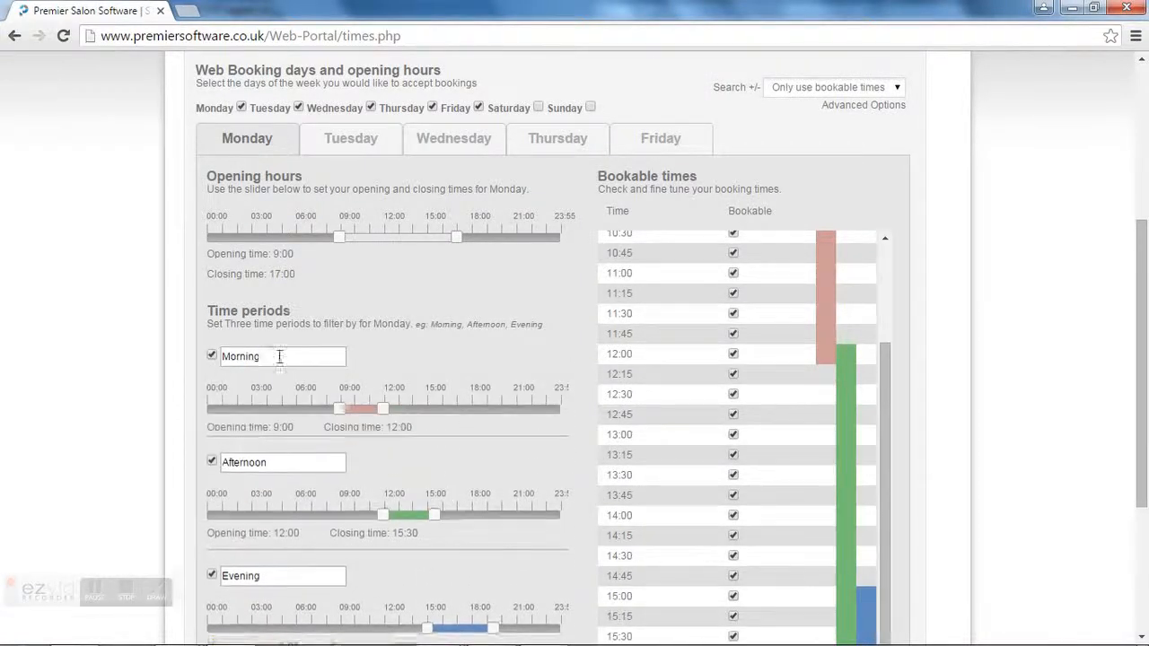
Step: Clear the three period names, untick them, and update the table without period bands
{"action": "double_click", "coordinate": [237, 356]}
{"action": "key", "text": "BackSpace"}
{"action": "left_click_drag", "start_coordinate": [280, 469], "coordinate": [210, 465]}
{"action": "key", "text": "BackSpace"}
{"action": "left_click_drag", "start_coordinate": [289, 582], "coordinate": [221, 584]}
{"action": "key", "text": "BackSpace"}
{"action": "left_click", "coordinate": [212, 356]}
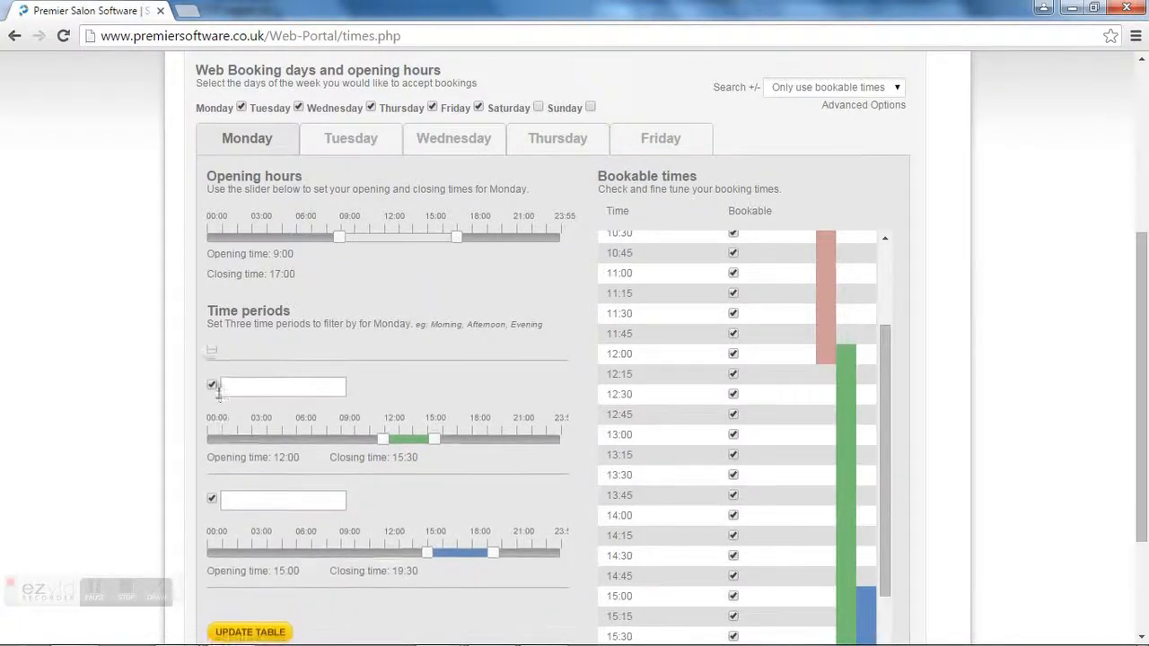
{"action": "left_click", "coordinate": [212, 385]}
{"action": "left_click", "coordinate": [213, 415]}
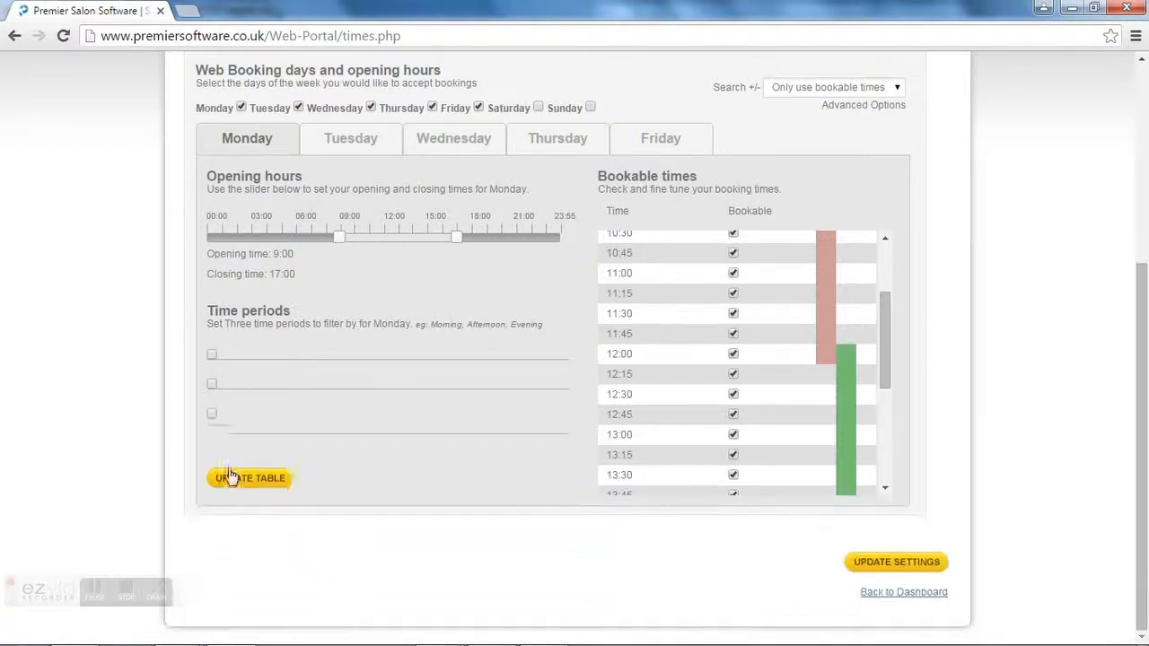
{"action": "left_click", "coordinate": [239, 469]}
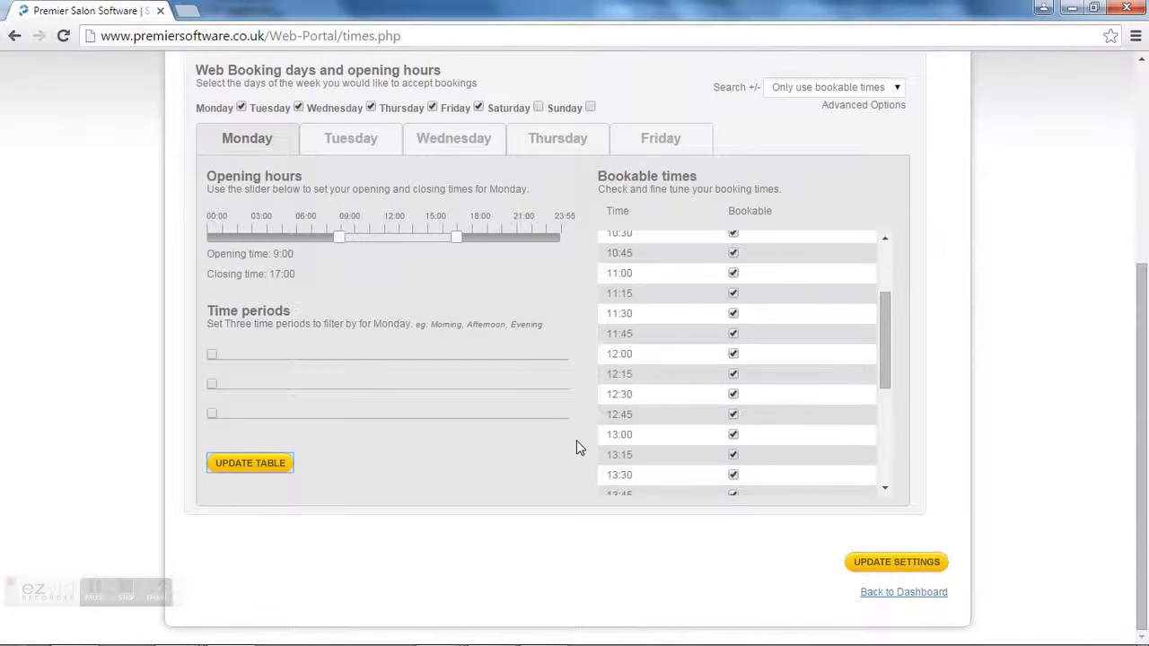
{"action": "left_click", "coordinate": [356, 142]}
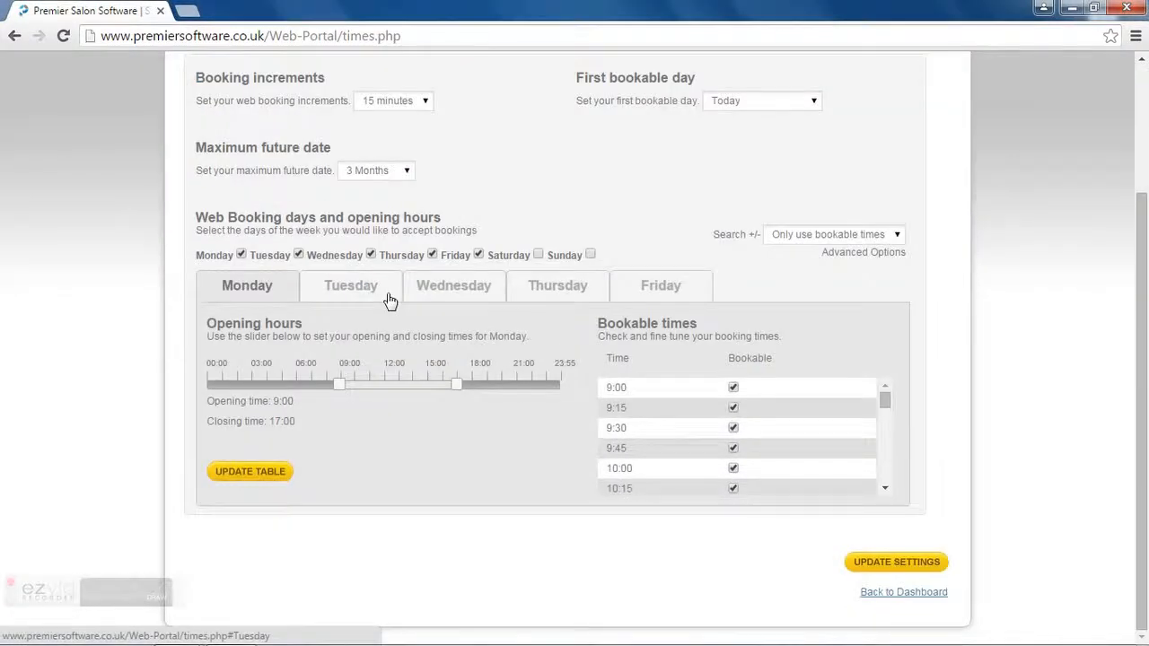
Step: Set Tuesday's hours to 8:45–17:00, check Wednesday and Thursday, and save the time settings
{"action": "left_click", "coordinate": [387, 292]}
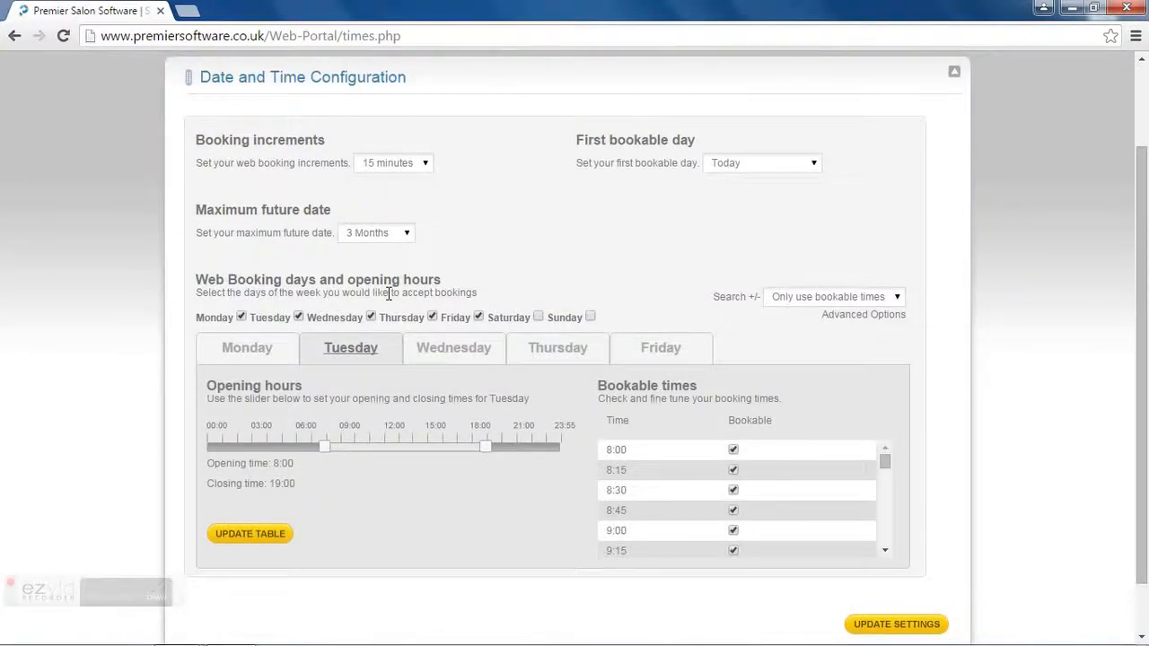
{"action": "left_click_drag", "start_coordinate": [327, 446], "coordinate": [335, 446]}
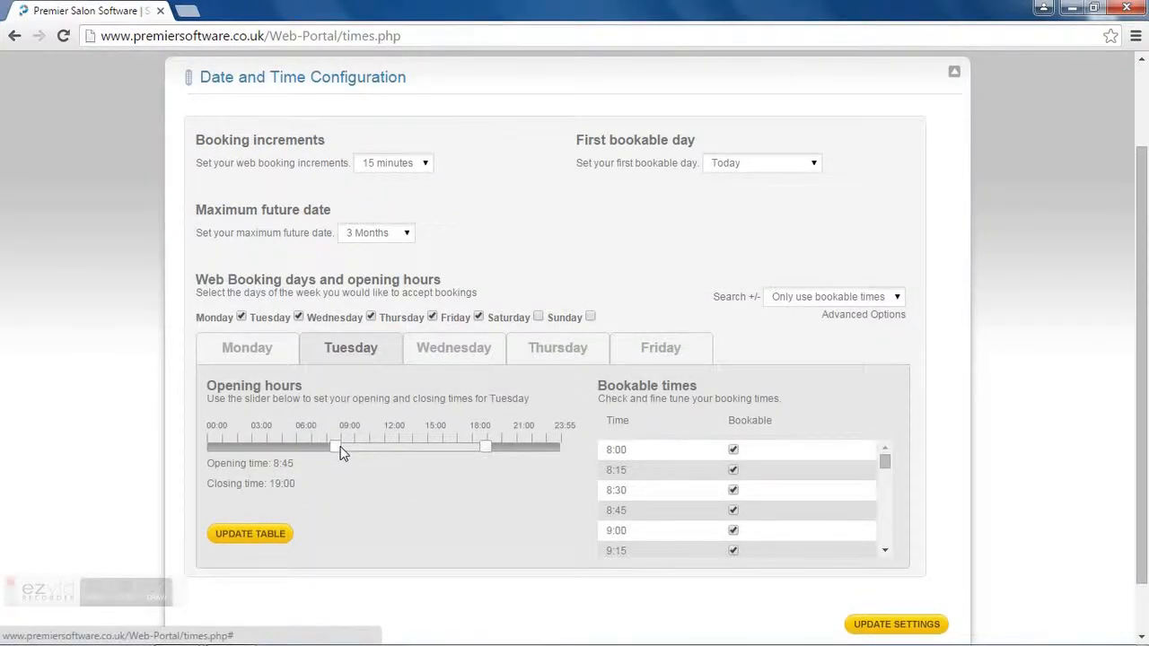
{"action": "left_click_drag", "start_coordinate": [480, 446], "coordinate": [458, 449]}
{"action": "left_click", "coordinate": [457, 350]}
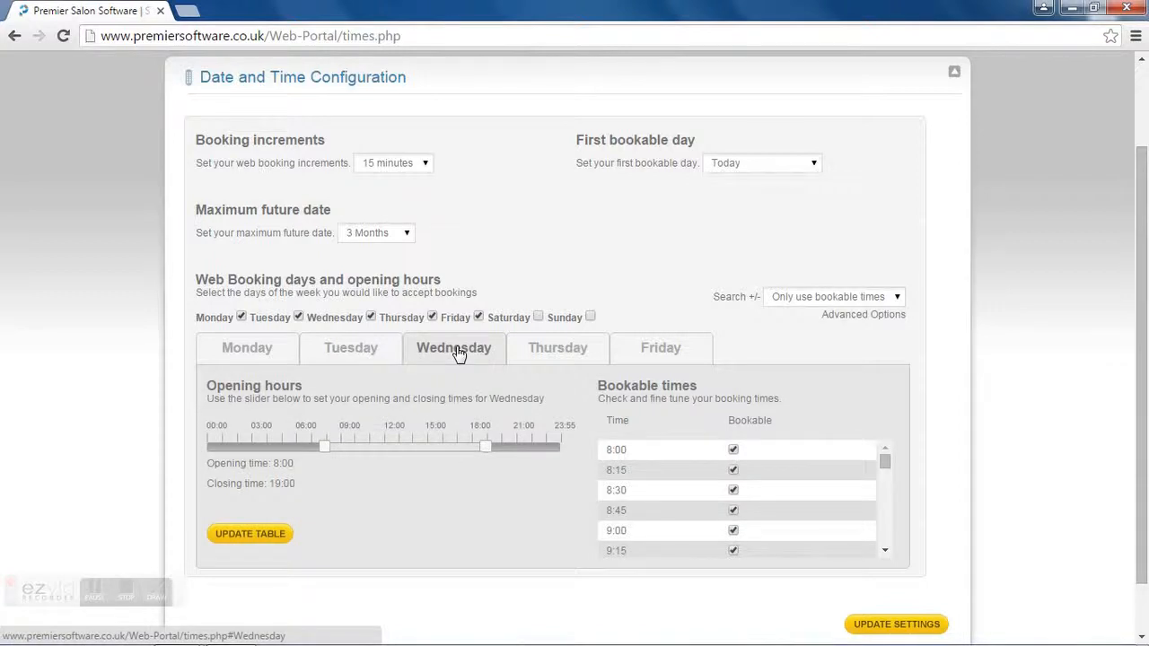
{"action": "left_click", "coordinate": [529, 357]}
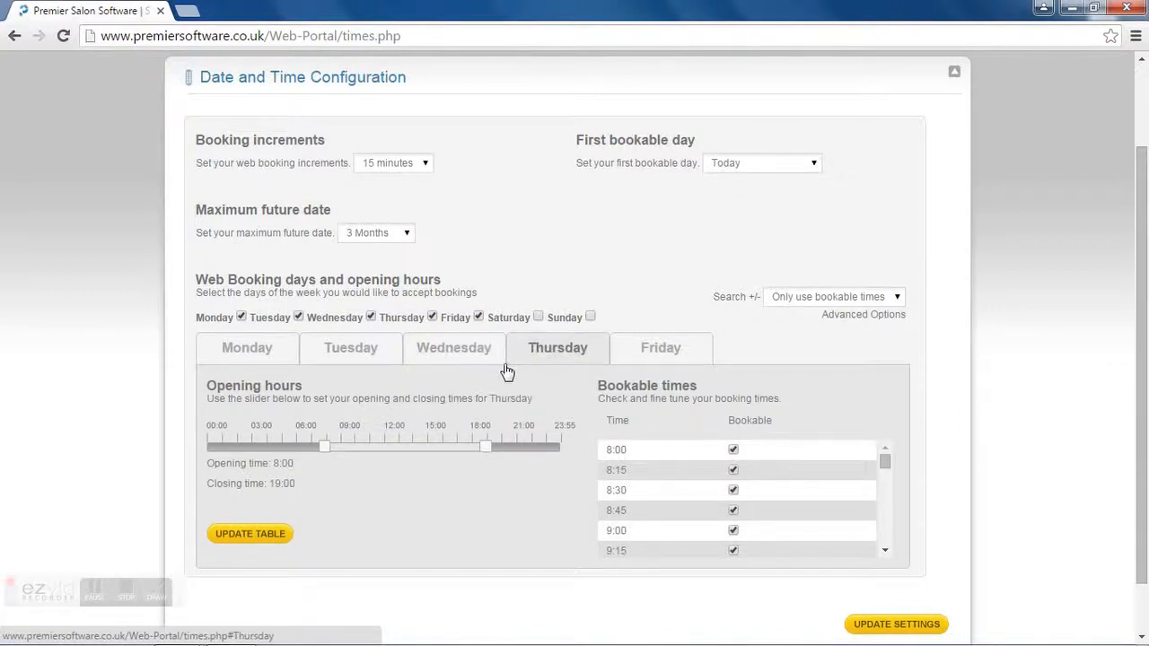
{"action": "left_click", "coordinate": [253, 536]}
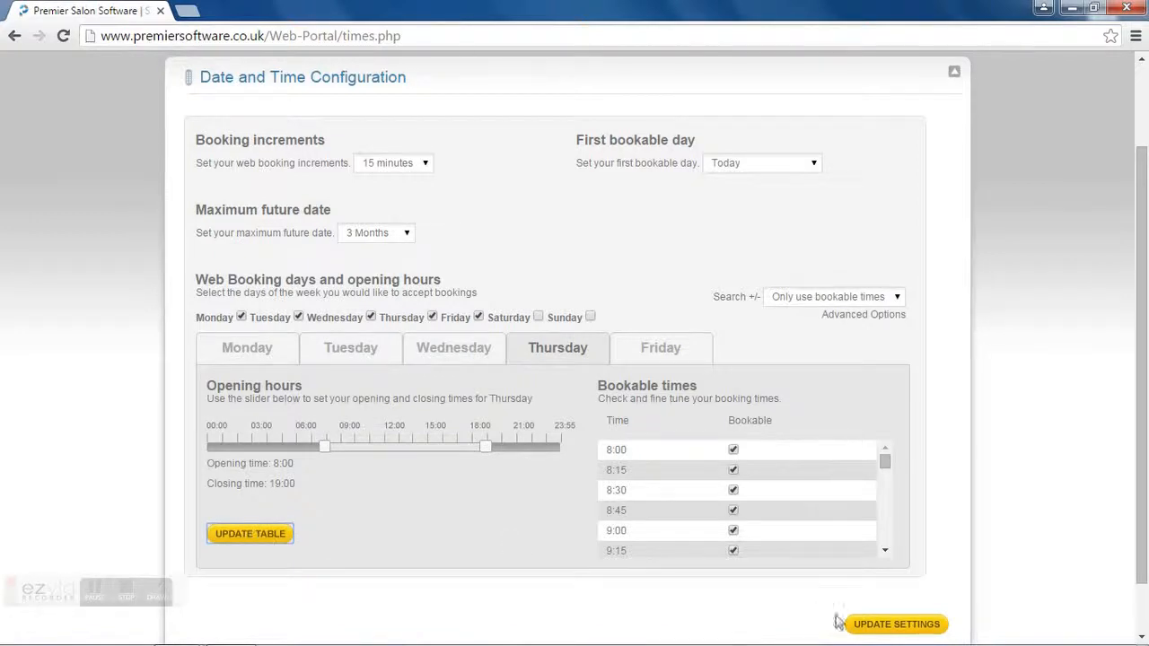
{"action": "left_click", "coordinate": [876, 626]}
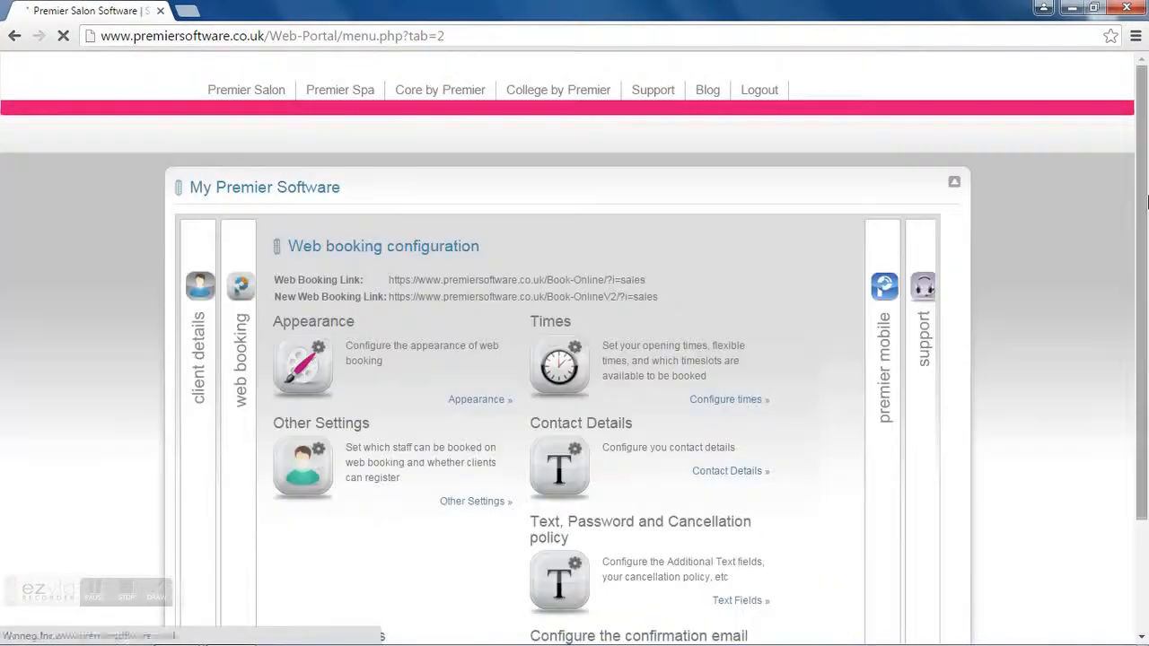
Step: In Other Settings, toggle two staff members' availability for online bookings
{"action": "left_click_drag", "start_coordinate": [1148, 201], "coordinate": [1148, 302]}
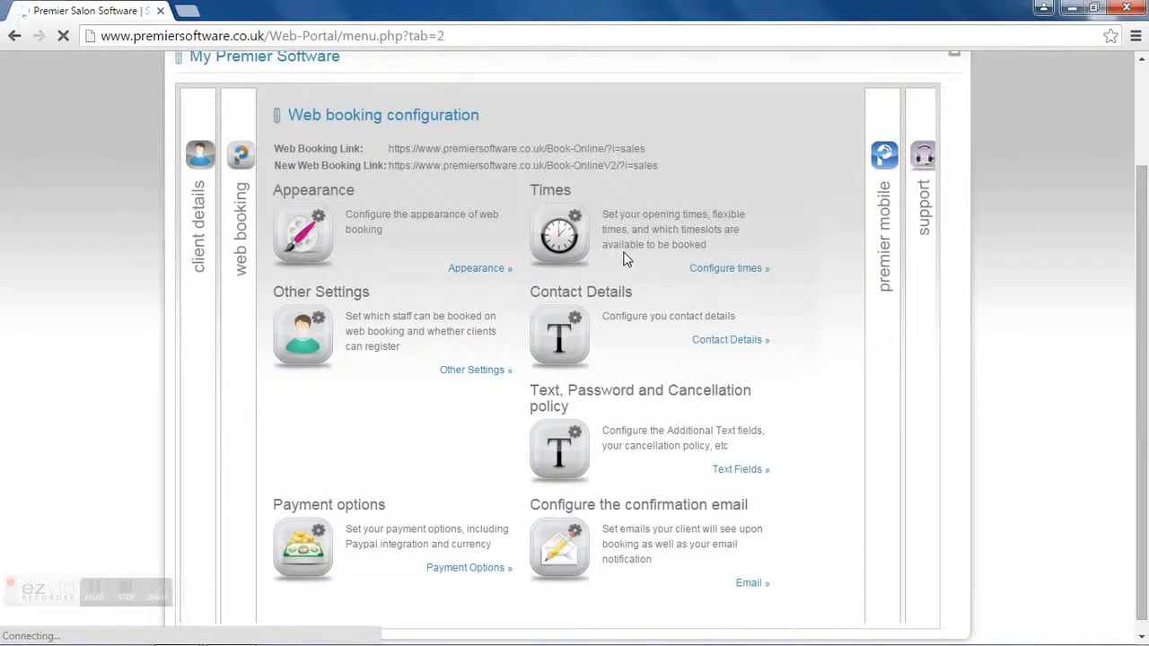
{"action": "left_click", "coordinate": [457, 371]}
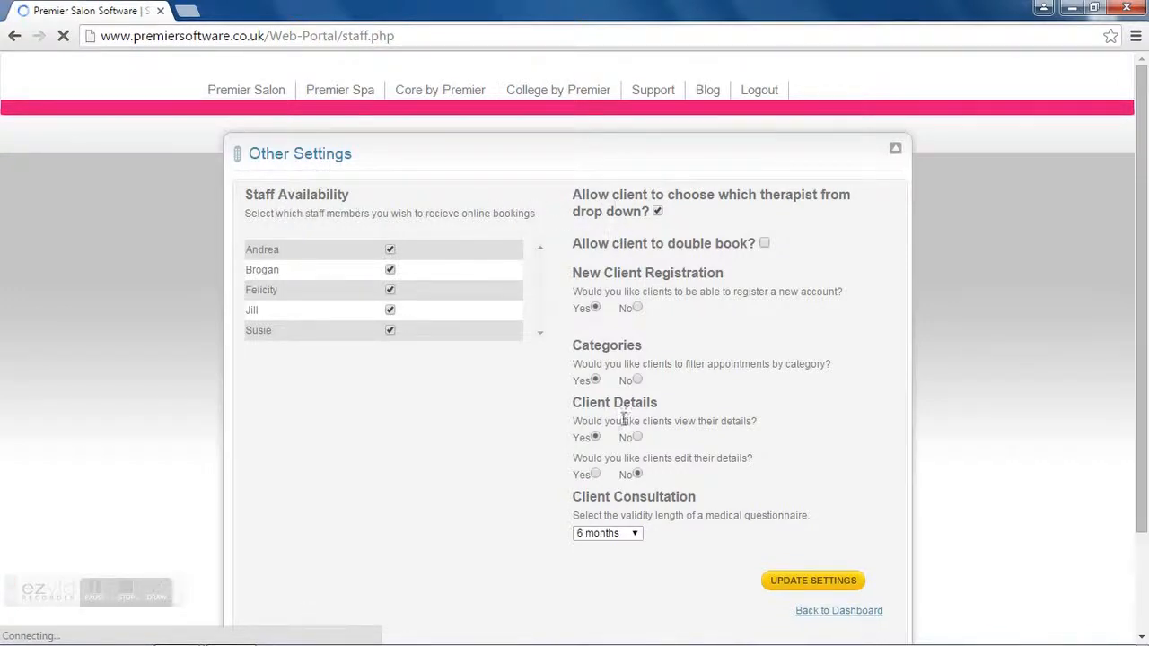
{"action": "left_click", "coordinate": [389, 251]}
{"action": "left_click", "coordinate": [390, 270]}
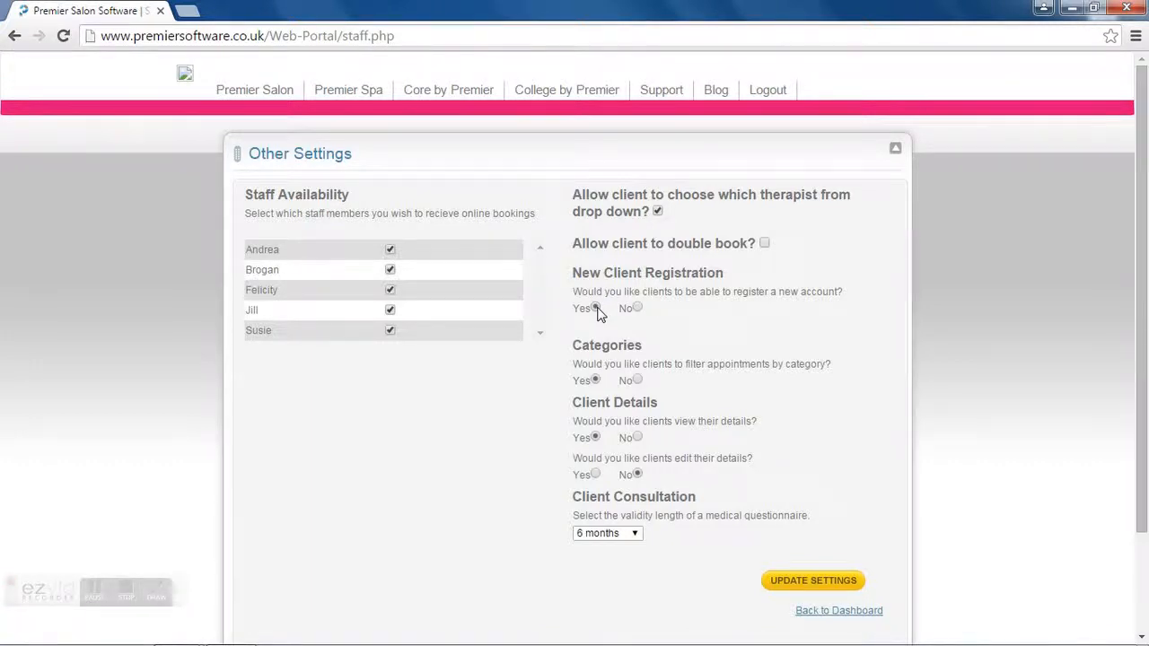
Step: Set Categories to Yes, keep consultation validity at 6 months, and go to Contact Details
{"action": "left_click", "coordinate": [597, 380]}
{"action": "left_click", "coordinate": [634, 534]}
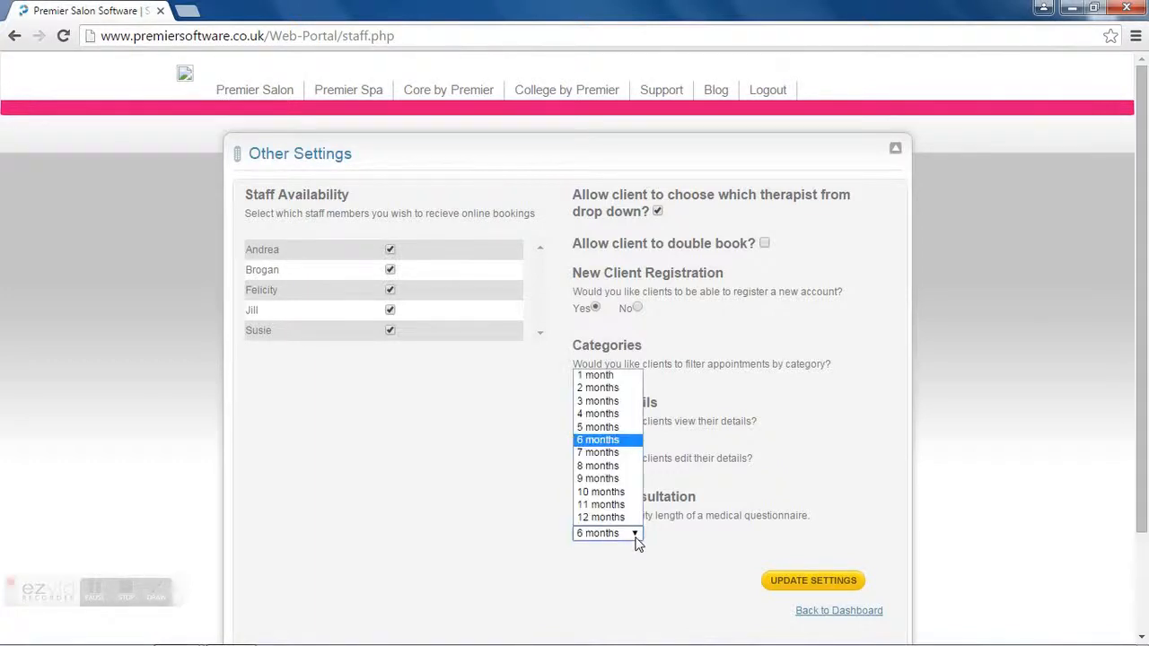
{"action": "left_click", "coordinate": [636, 537]}
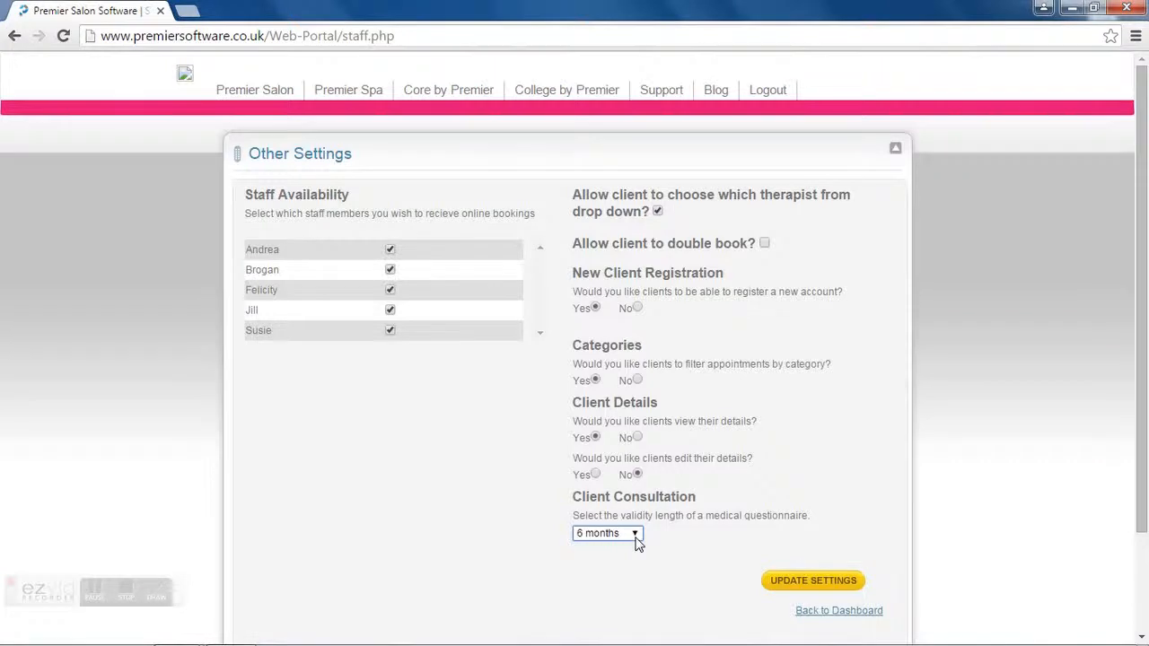
{"action": "left_click", "coordinate": [824, 617]}
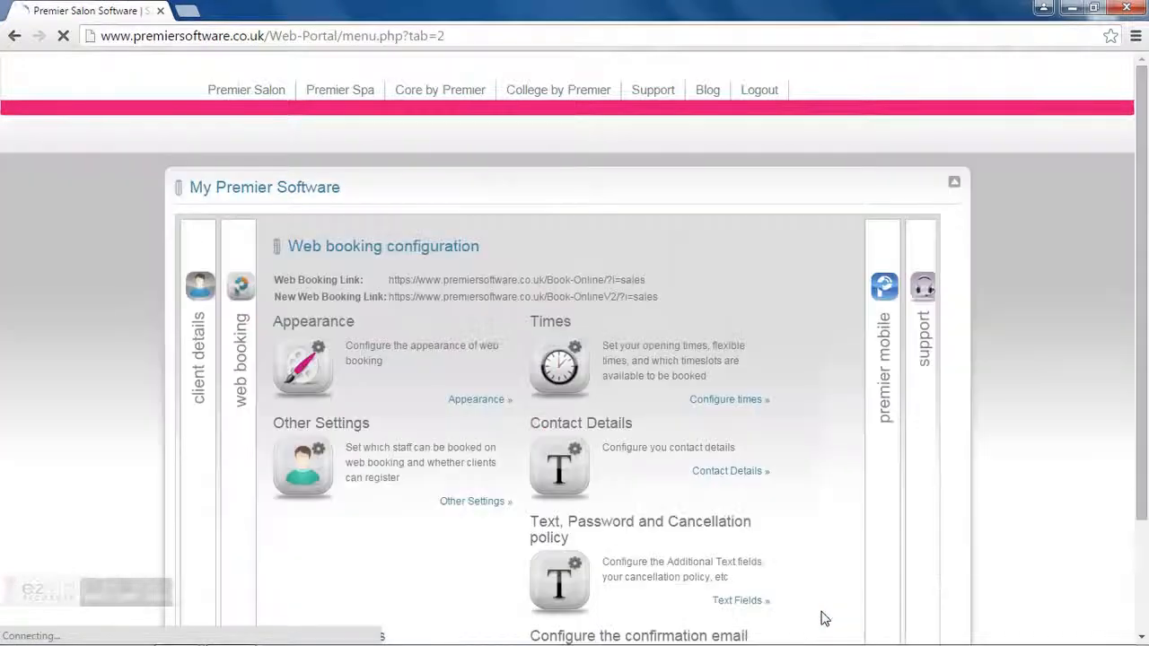
{"action": "left_click", "coordinate": [734, 476]}
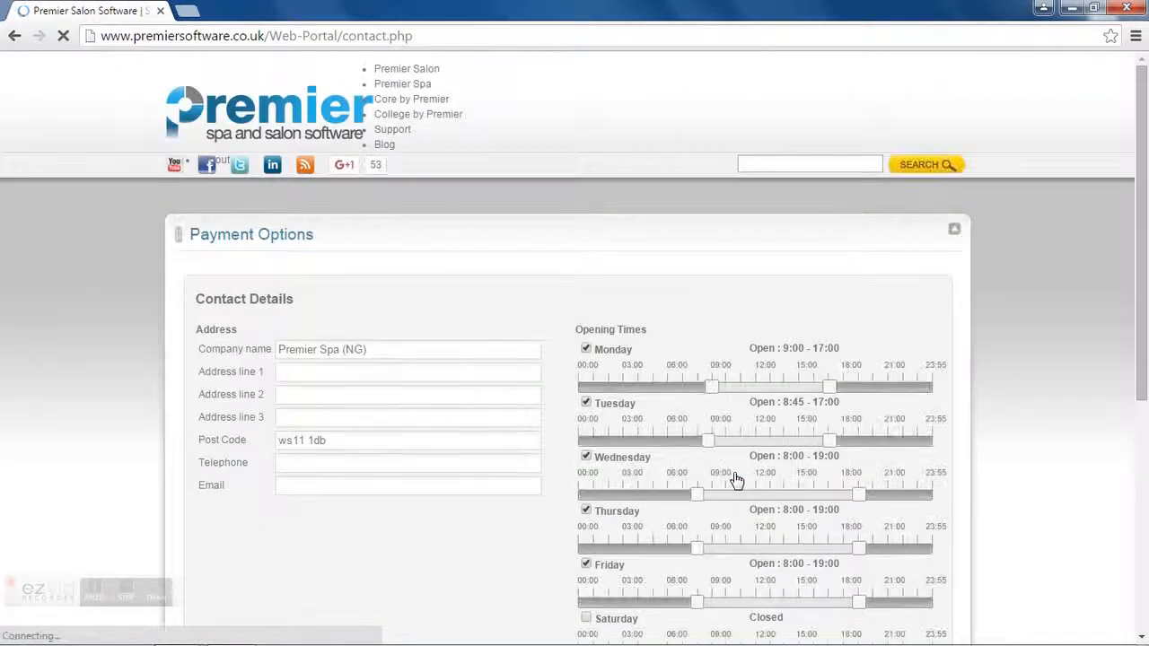
Step: Review the address, telephone and email fields and set Tuesday's opening time to 9:00
{"action": "left_click_drag", "start_coordinate": [1142, 252], "coordinate": [1143, 319]}
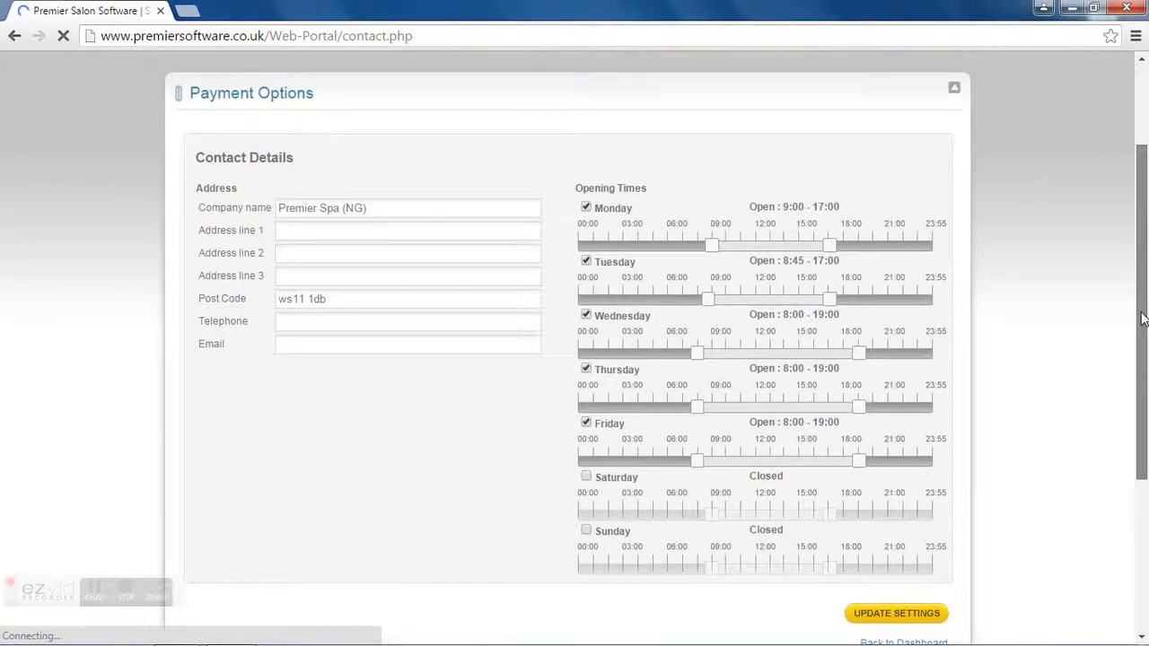
{"action": "left_click", "coordinate": [331, 231]}
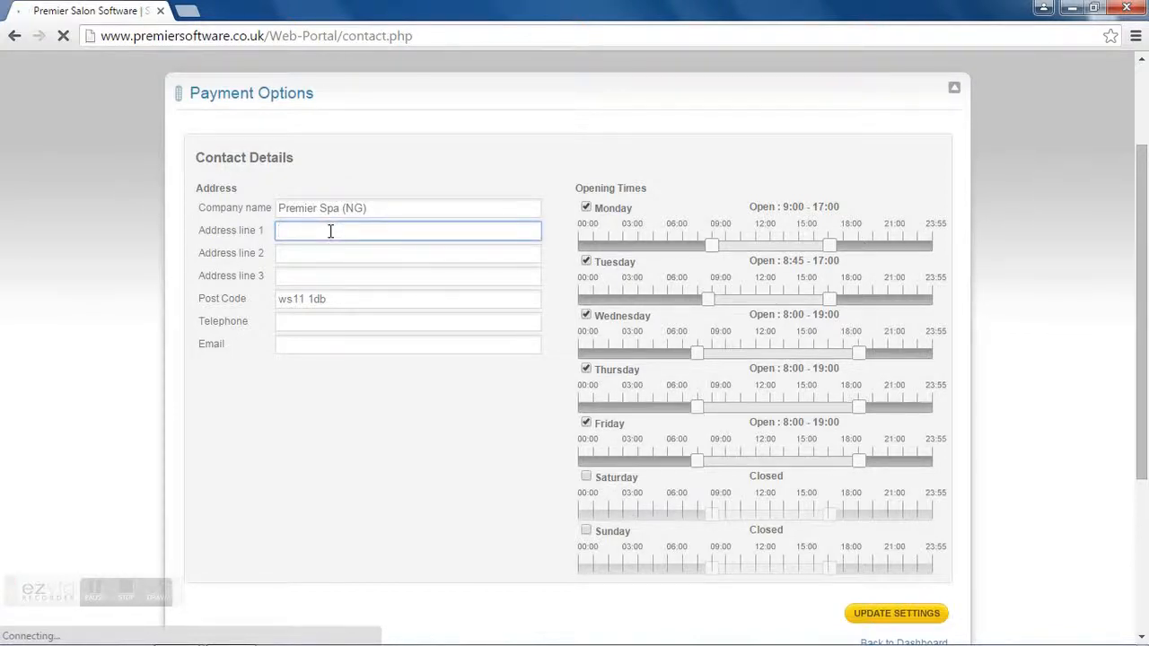
{"action": "left_click", "coordinate": [329, 322]}
{"action": "left_click", "coordinate": [325, 345]}
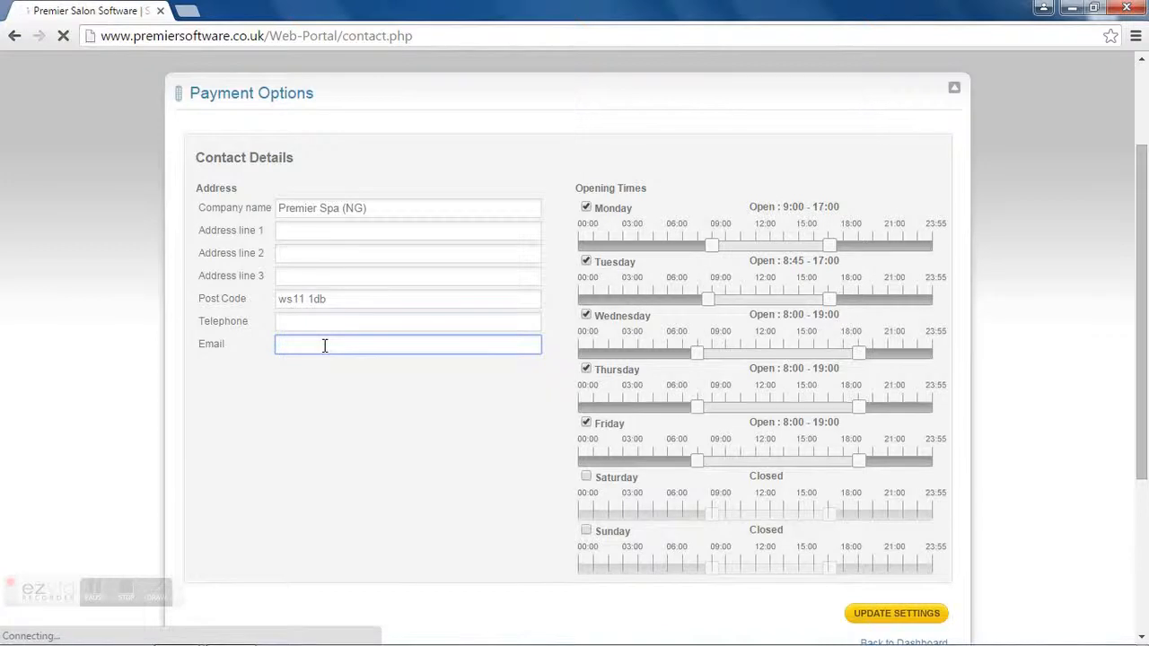
{"action": "left_click", "coordinate": [710, 253]}
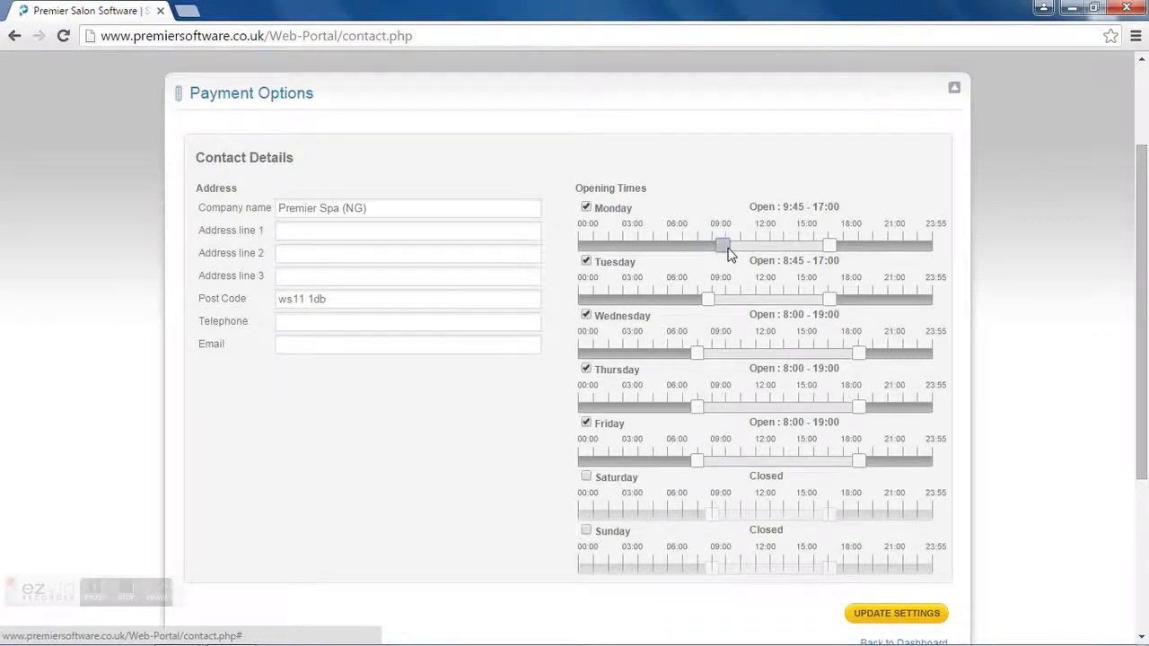
{"action": "left_click_drag", "start_coordinate": [710, 298], "coordinate": [712, 300]}
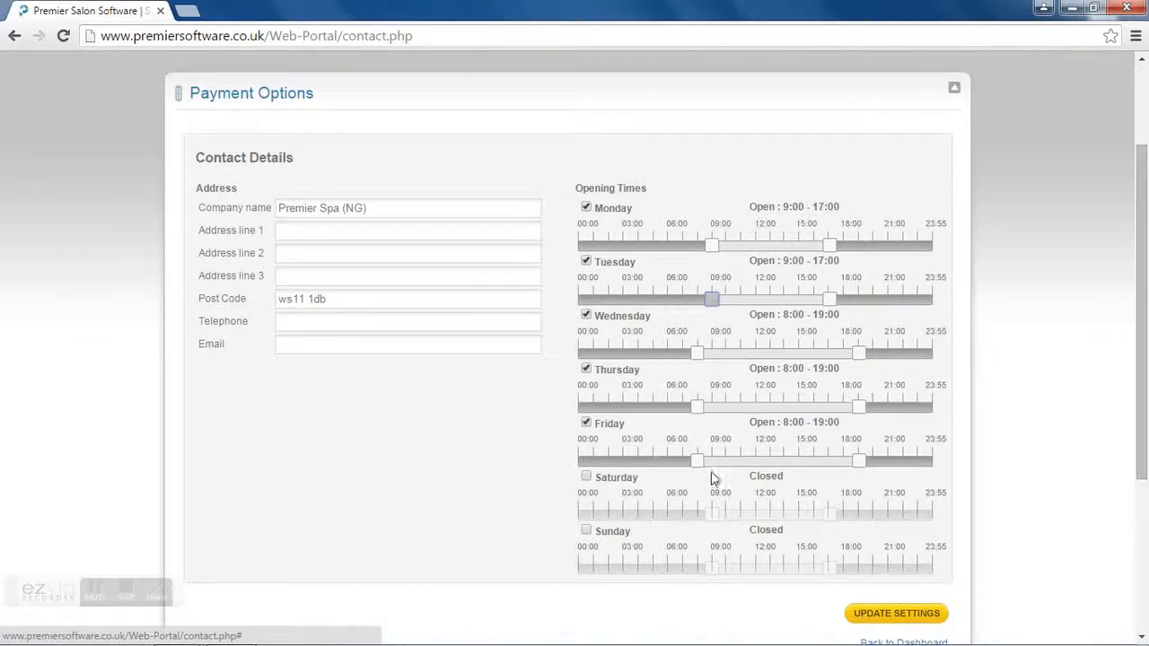
{"action": "left_click_drag", "start_coordinate": [1140, 342], "coordinate": [1146, 369]}
{"action": "left_click", "coordinate": [872, 594]}
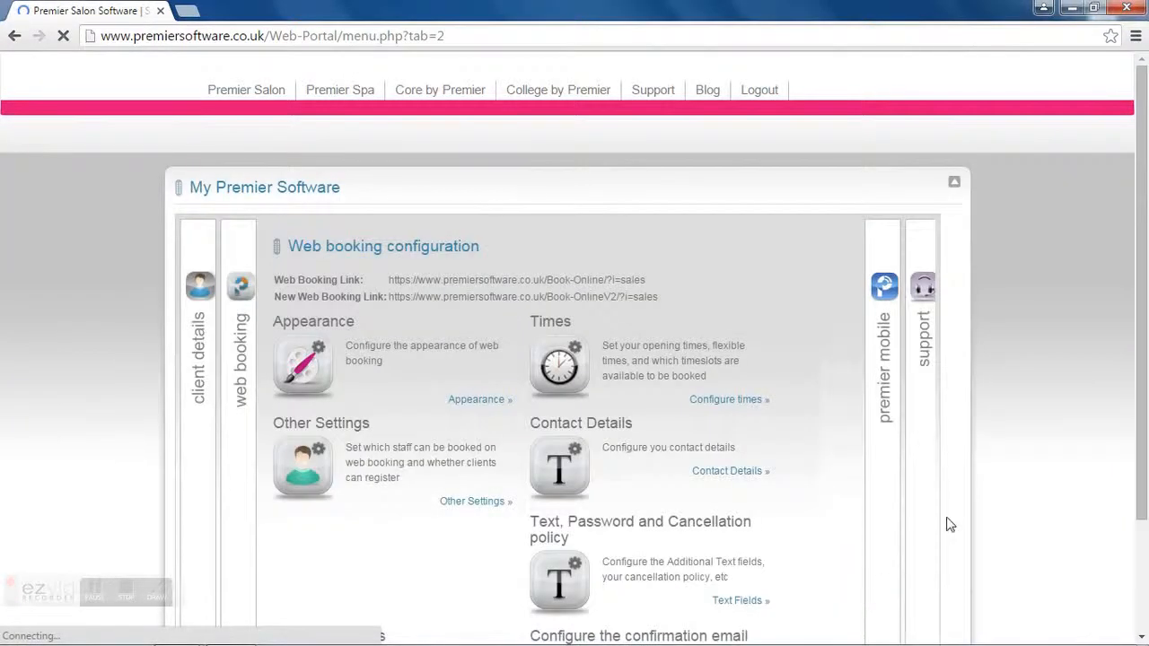
Step: Go to the Text, Password and Cancellation policy page and edit the forgotten password instructions field
{"action": "left_click_drag", "start_coordinate": [1140, 305], "coordinate": [1139, 411]}
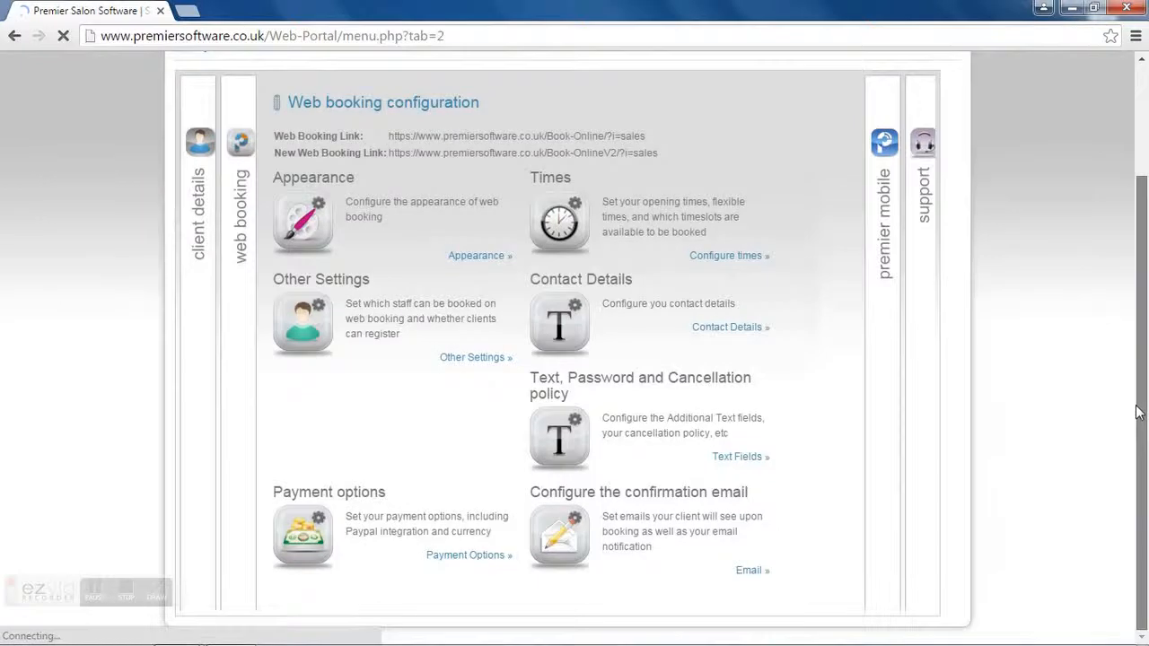
{"action": "left_click", "coordinate": [725, 463]}
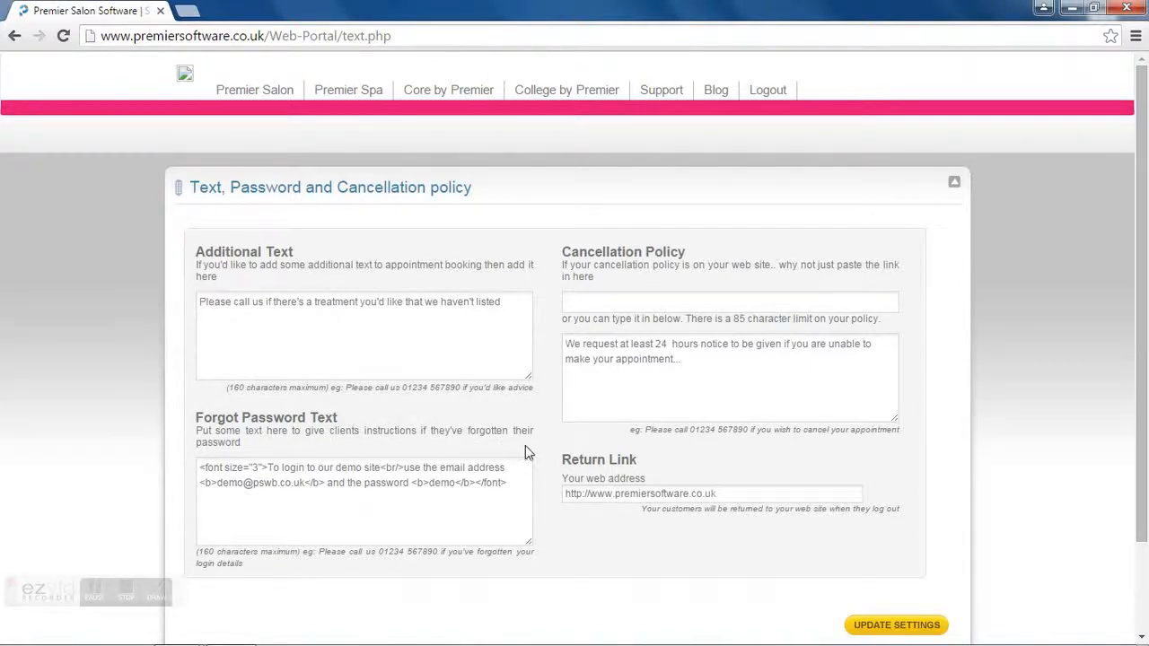
{"action": "left_click", "coordinate": [382, 482]}
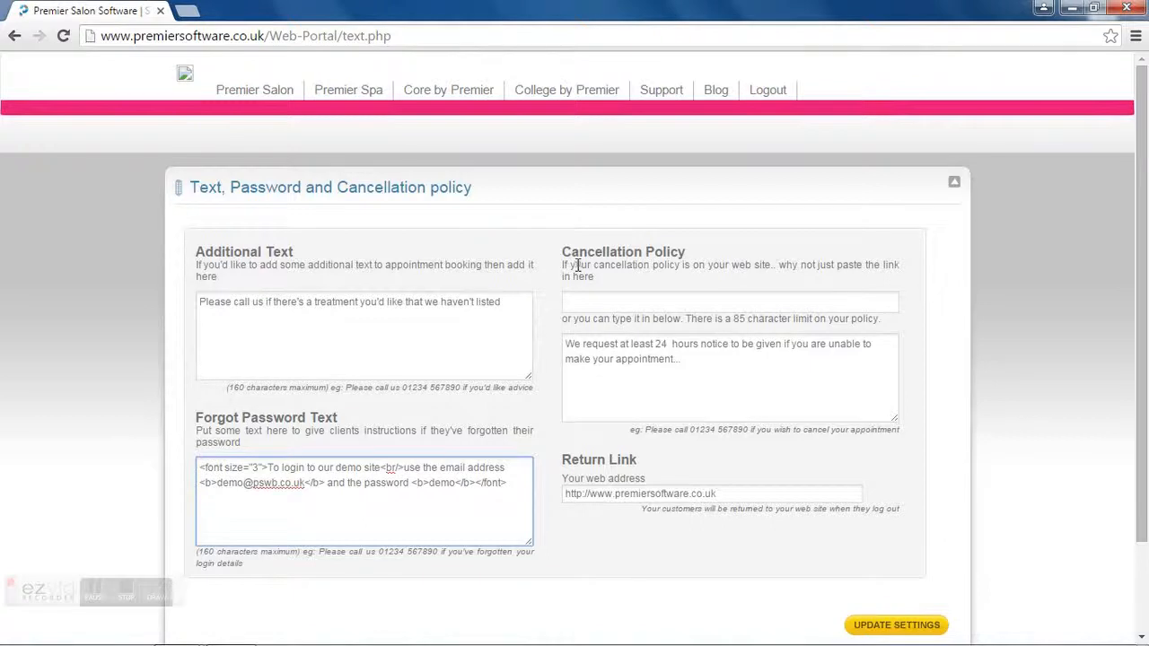
Step: Enter 'we ask for 24 hours to cancel or rebook' and clear the Cancellation Policy link
{"action": "left_click", "coordinate": [568, 298]}
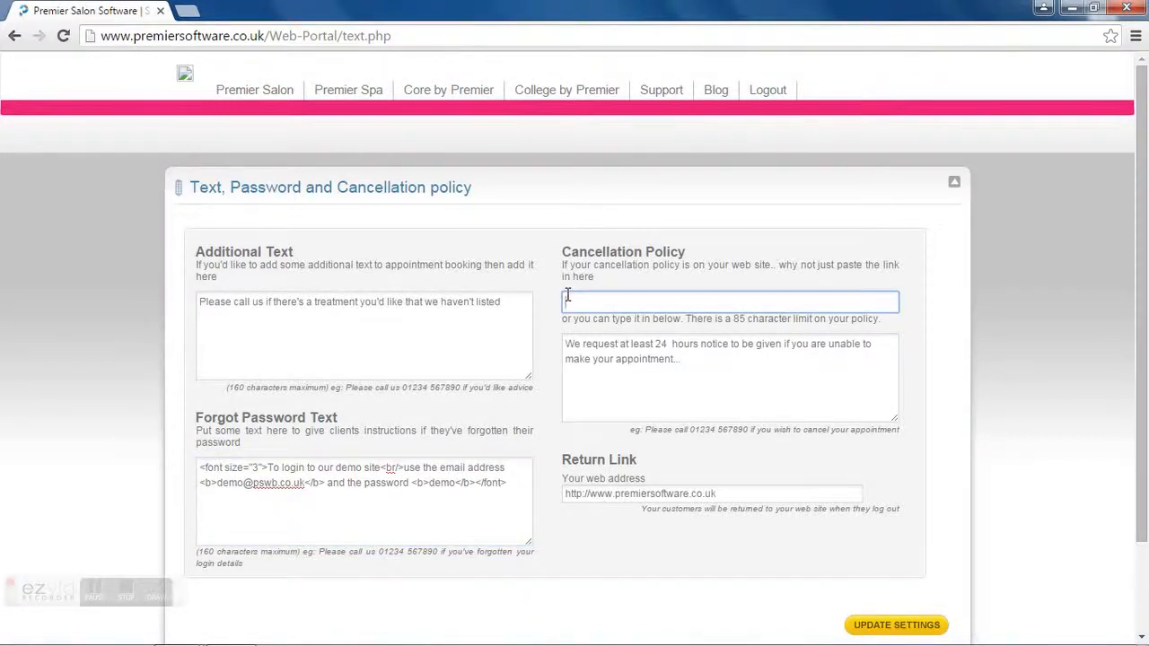
{"action": "type", "text": "we ask for 24 hours to ca"}
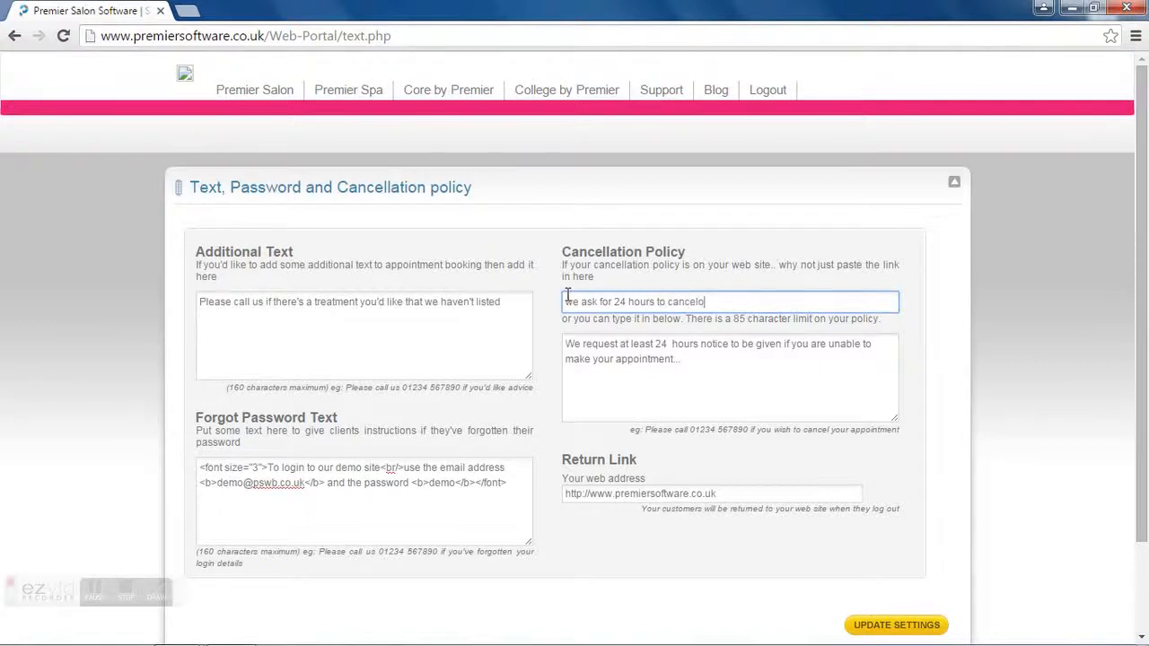
{"action": "type", "text": "ncel or rebook"}
{"action": "left_click_drag", "start_coordinate": [744, 302], "coordinate": [542, 307]}
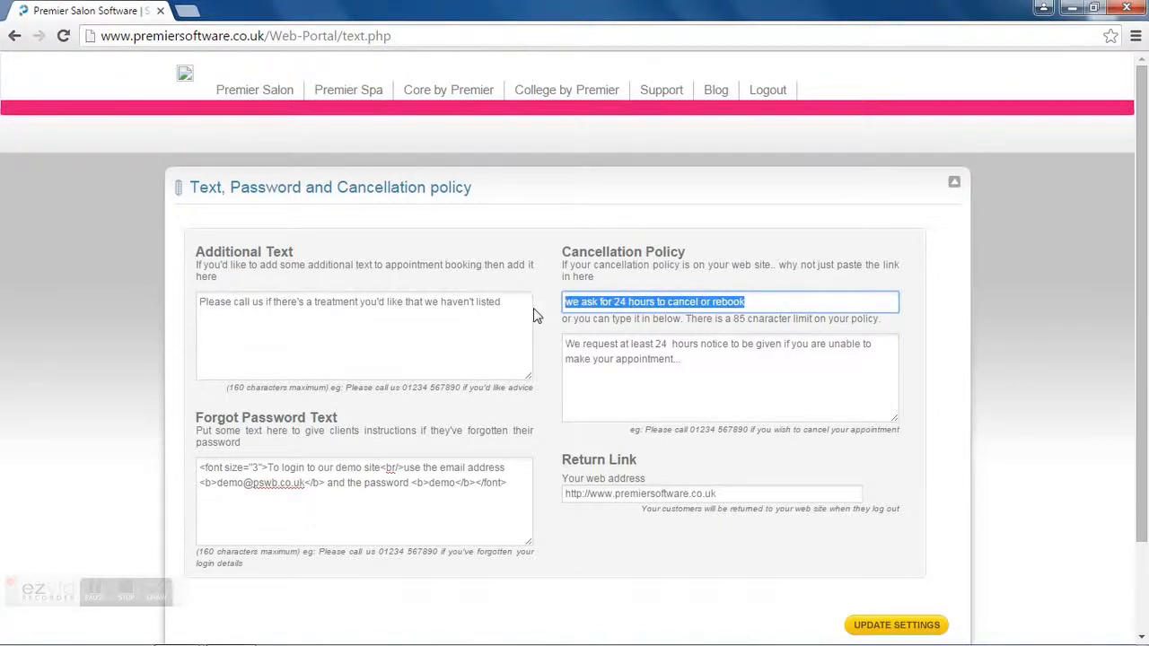
{"action": "key", "text": "BackSpace"}
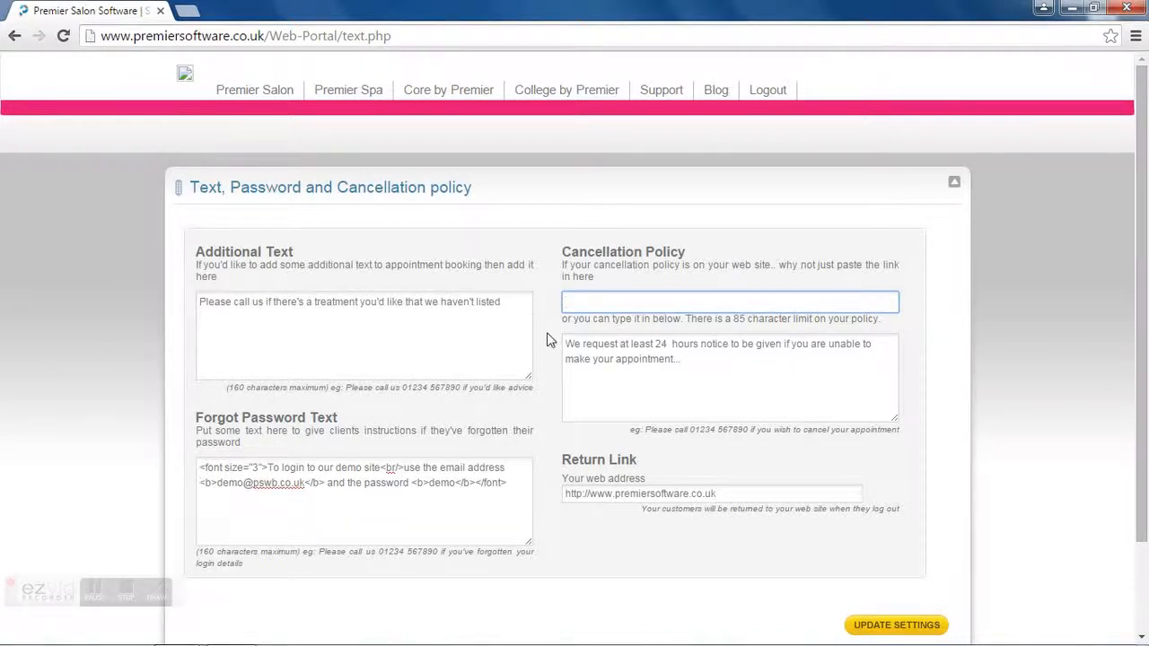
Step: Remove the extra copied-from-website sentence from the policy text and return to the dashboard
{"action": "left_click", "coordinate": [716, 364]}
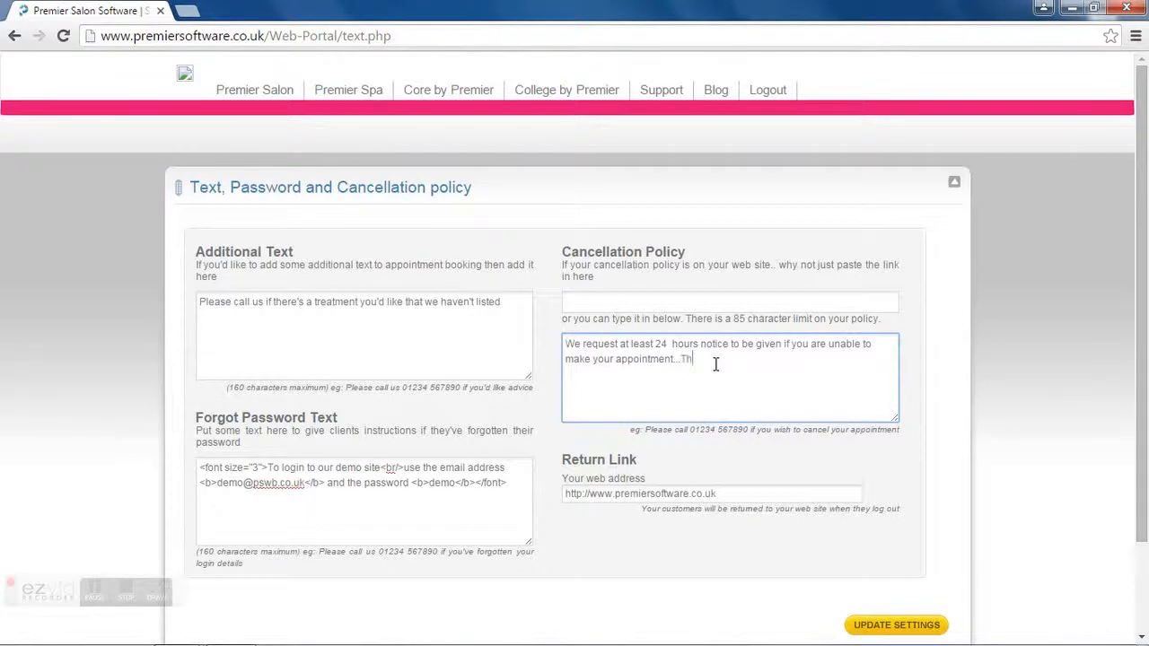
{"action": "type", "text": "t be copied and pasted from your website"}
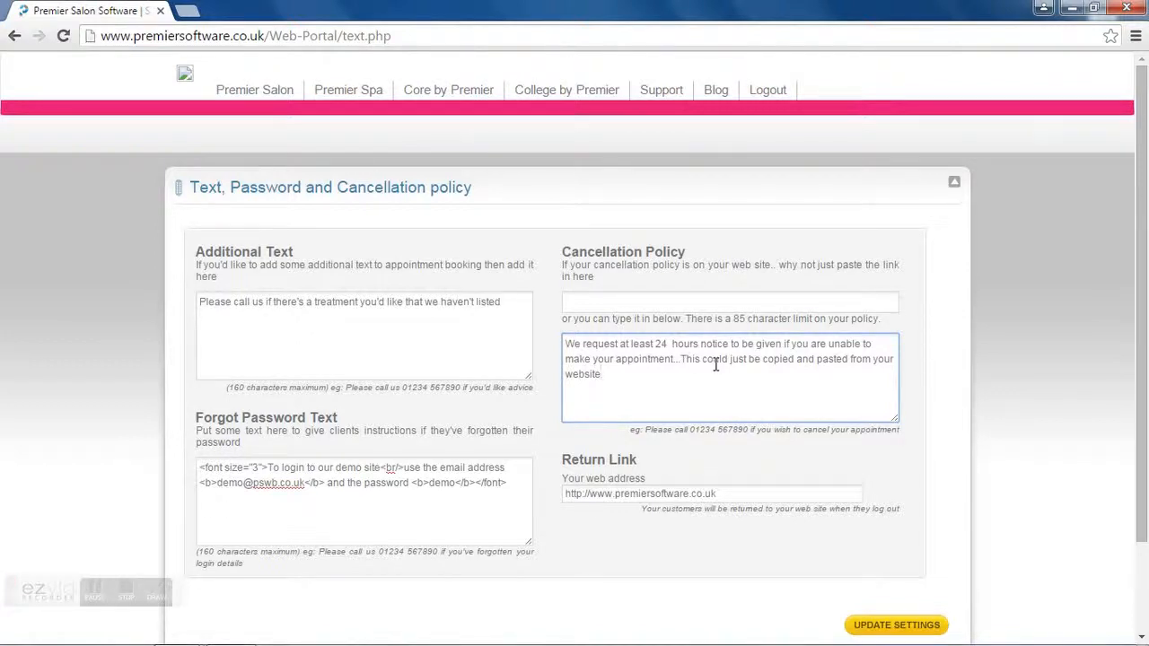
{"action": "left_click_drag", "start_coordinate": [680, 357], "coordinate": [709, 372]}
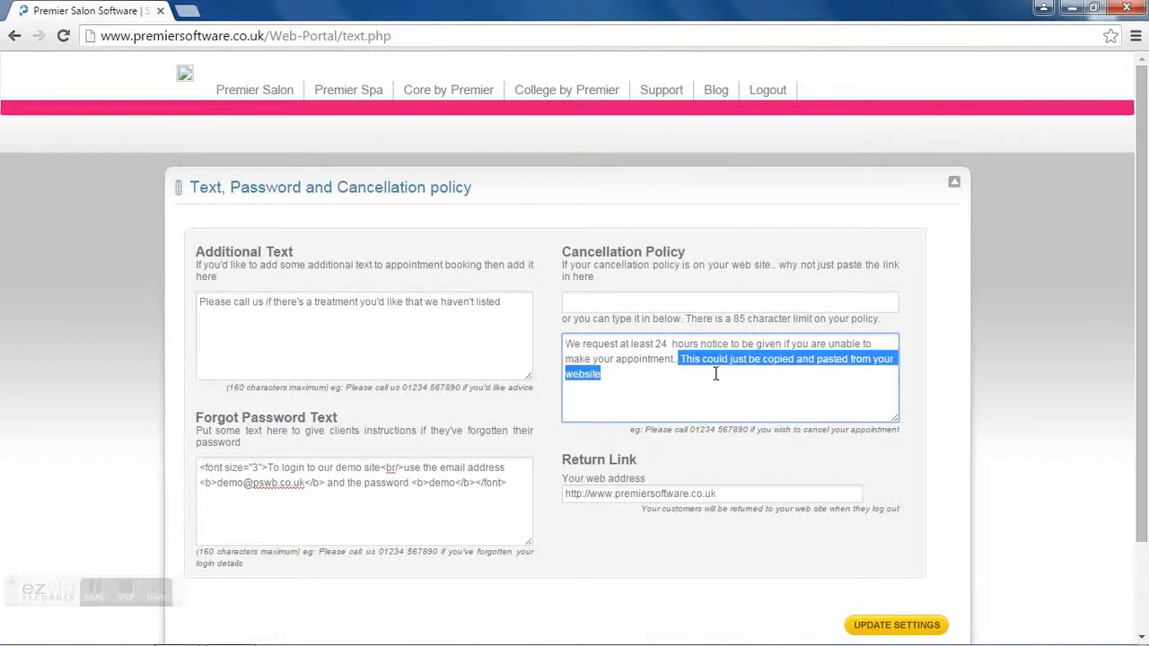
{"action": "key", "text": "BackSpace"}
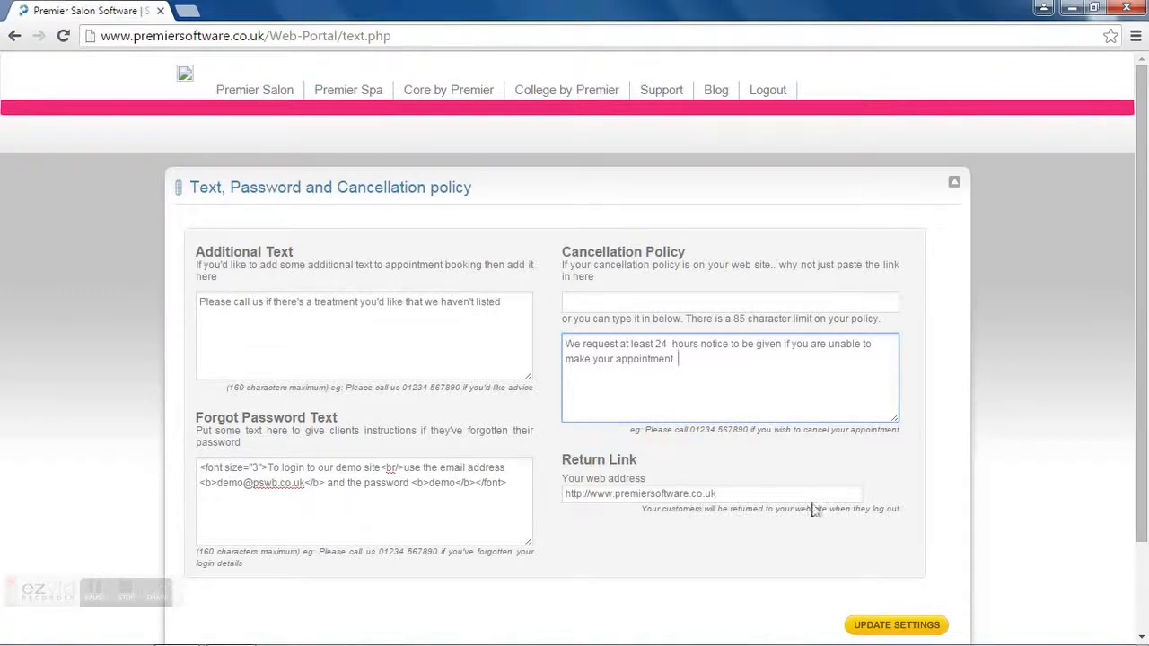
{"action": "scroll", "coordinate": [1141, 530], "scroll_direction": "down", "scroll_amount": 2}
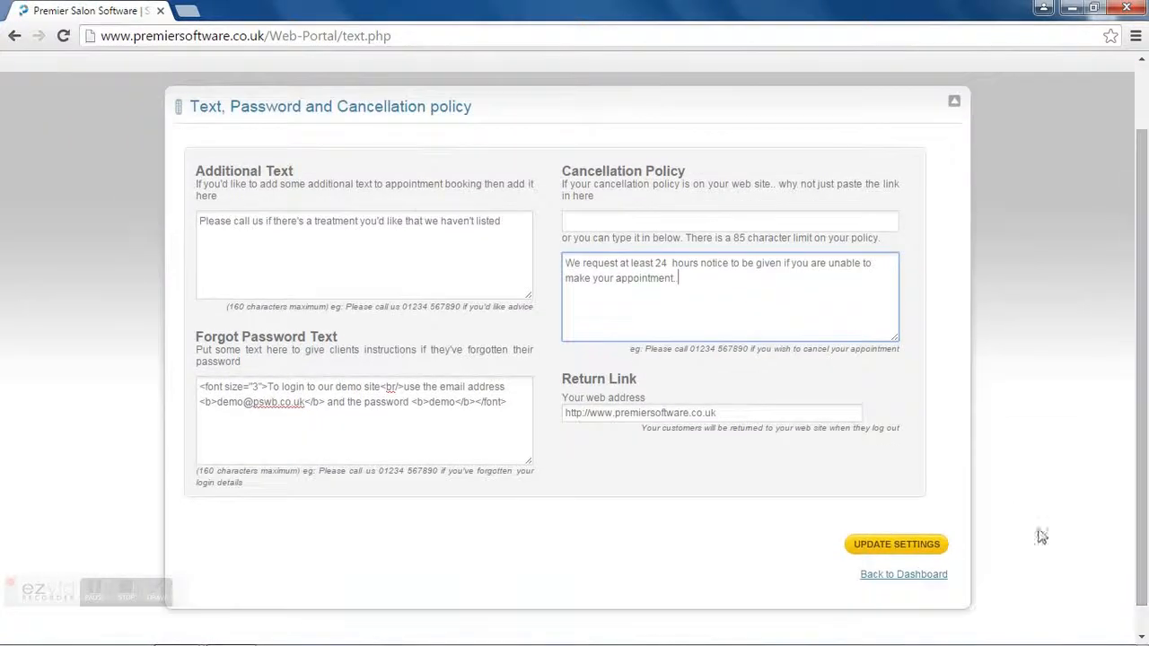
{"action": "left_click", "coordinate": [896, 580]}
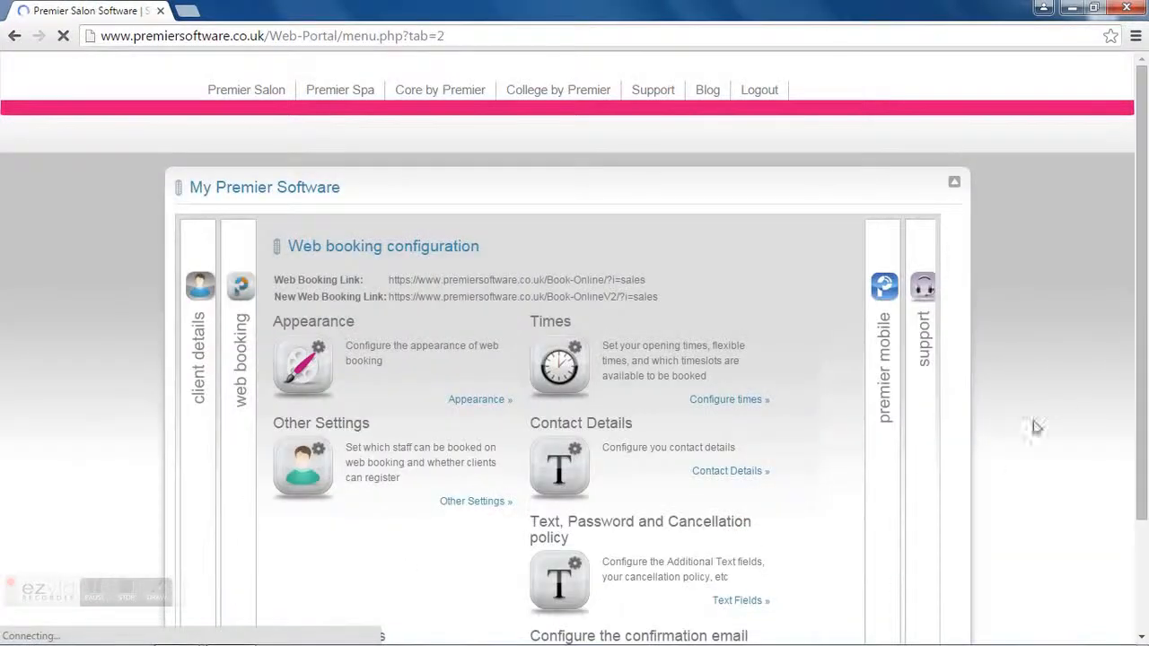
{"action": "left_click_drag", "start_coordinate": [1147, 336], "coordinate": [1147, 437]}
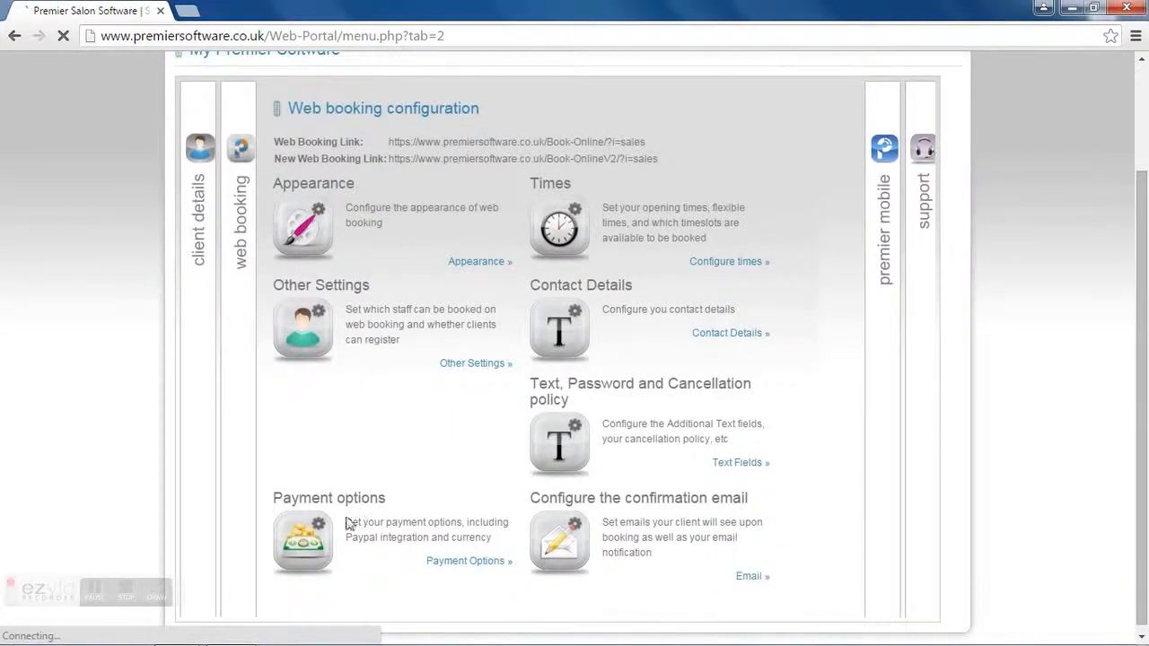
{"action": "left_click", "coordinate": [447, 563]}
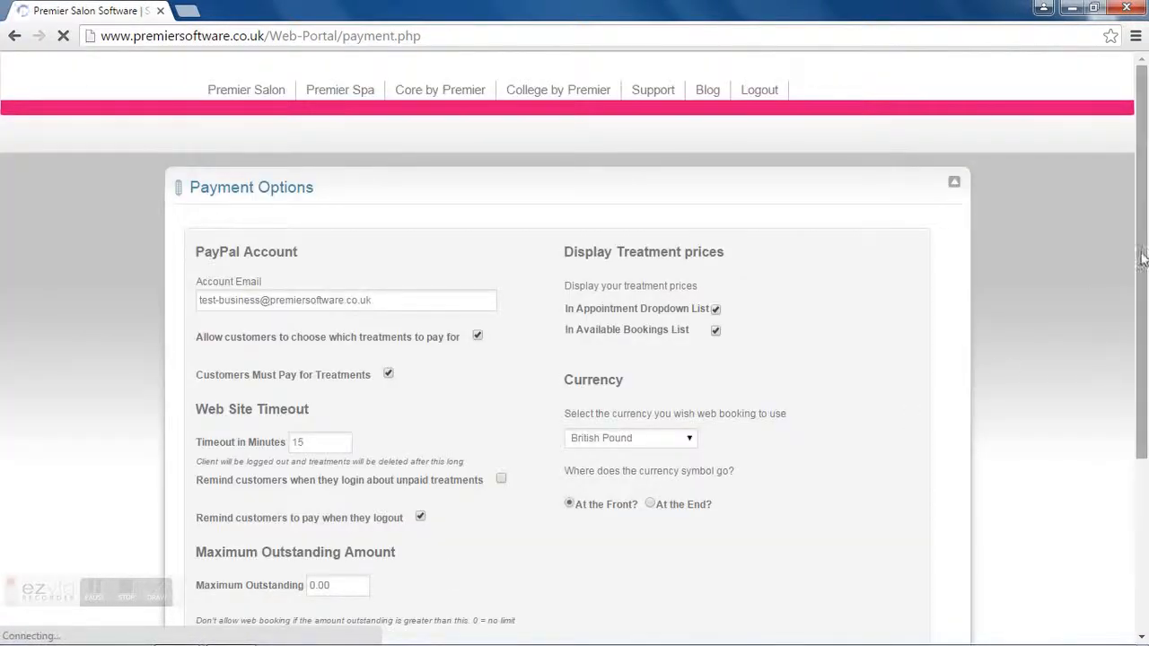
{"action": "scroll", "coordinate": [1144, 270], "scroll_direction": "down", "scroll_amount": 1}
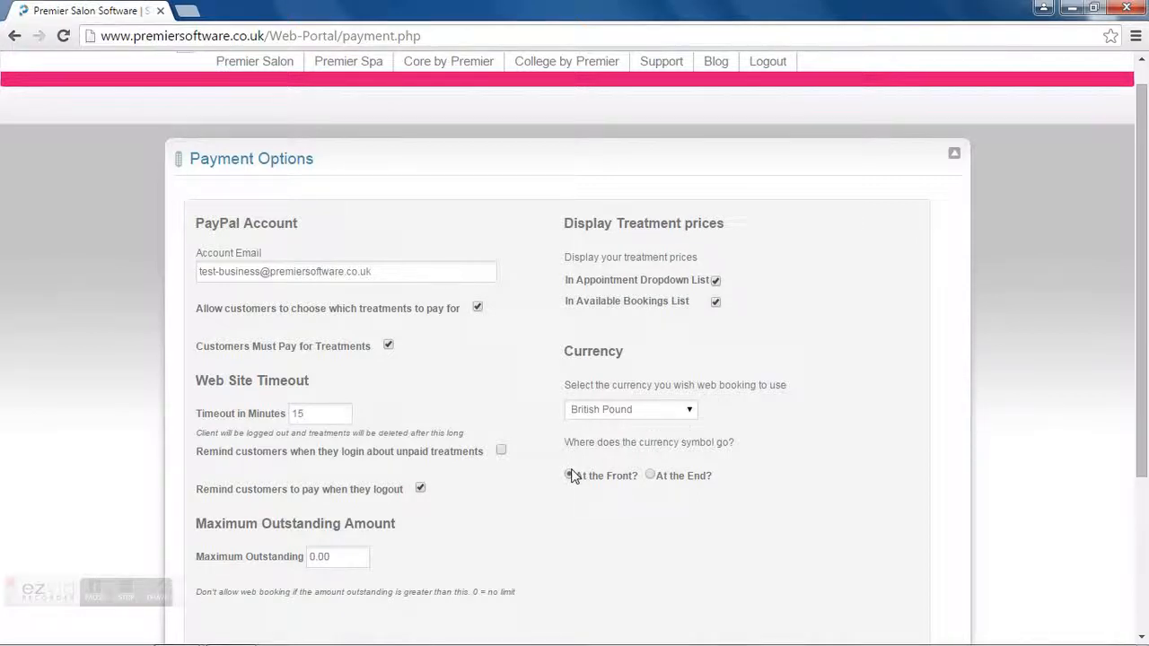
{"action": "left_click_drag", "start_coordinate": [1143, 371], "coordinate": [1111, 506]}
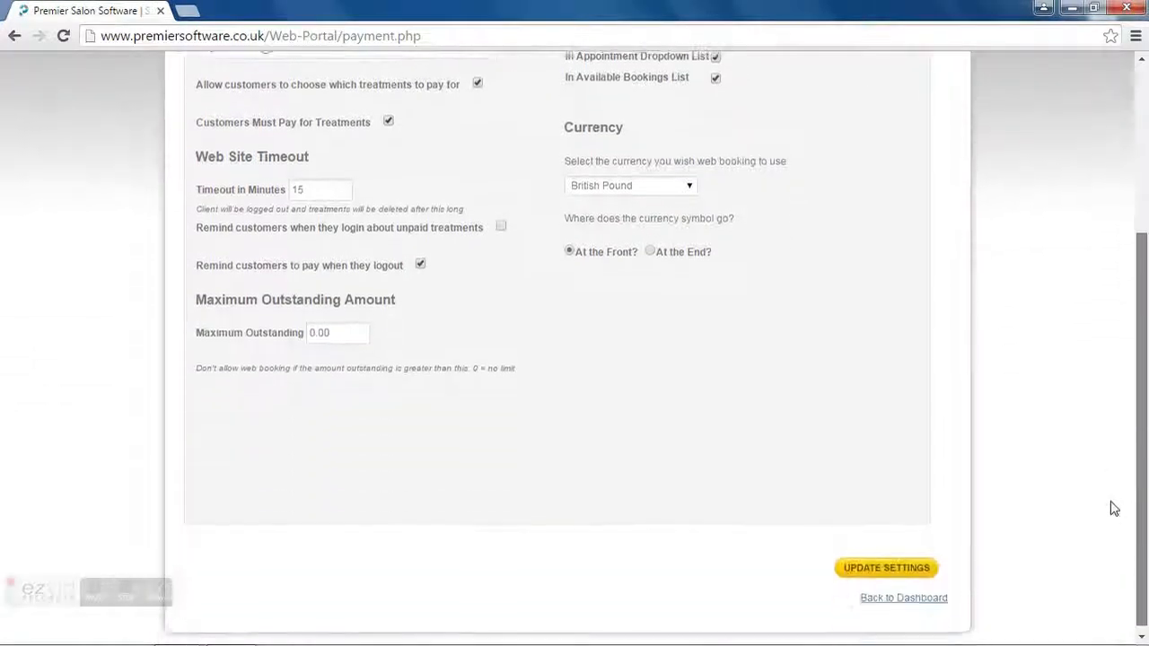
{"action": "left_click", "coordinate": [885, 600]}
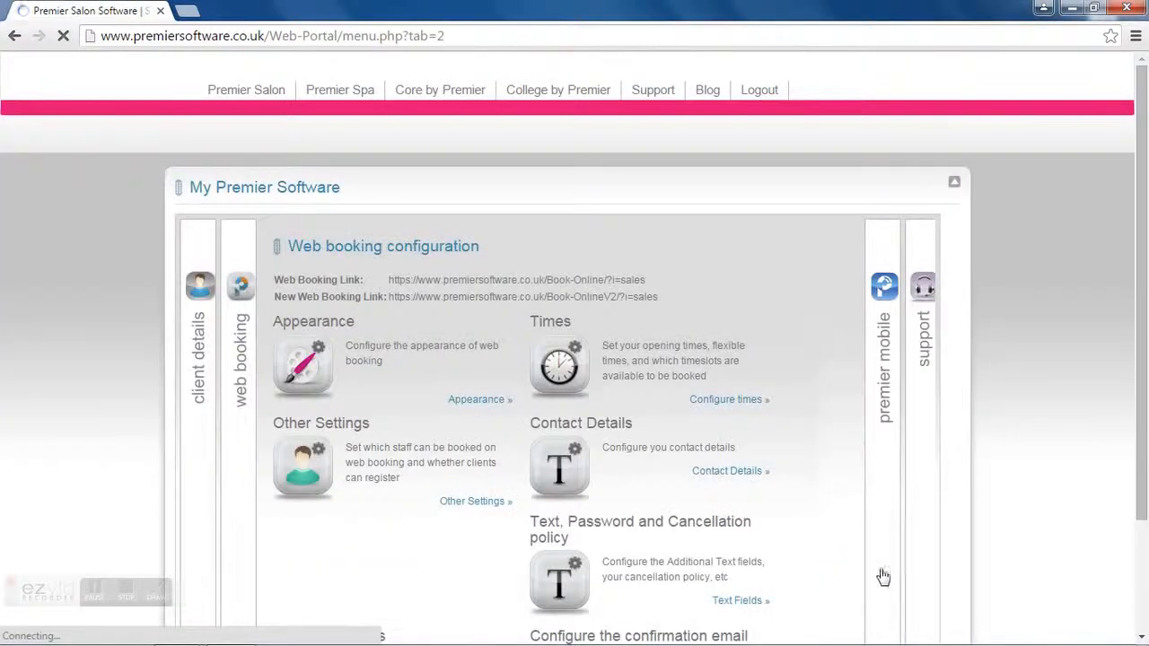
Step: Open the confirmation email settings and review the sender address and subject line
{"action": "left_click_drag", "start_coordinate": [1146, 334], "coordinate": [1146, 446]}
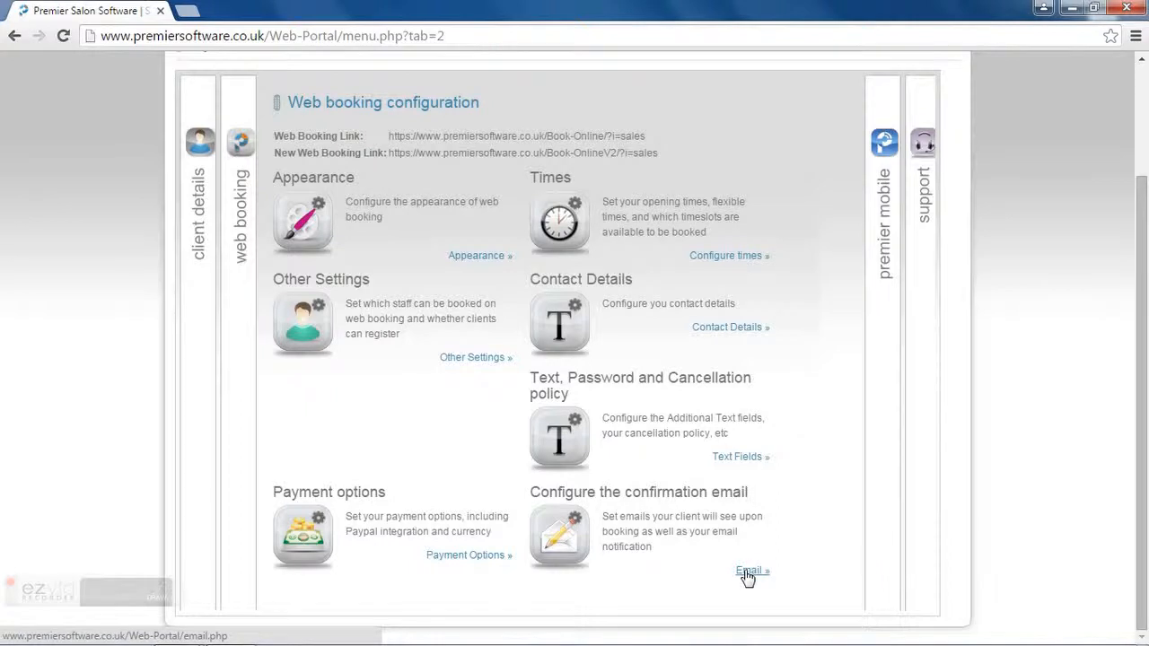
{"action": "left_click", "coordinate": [746, 573]}
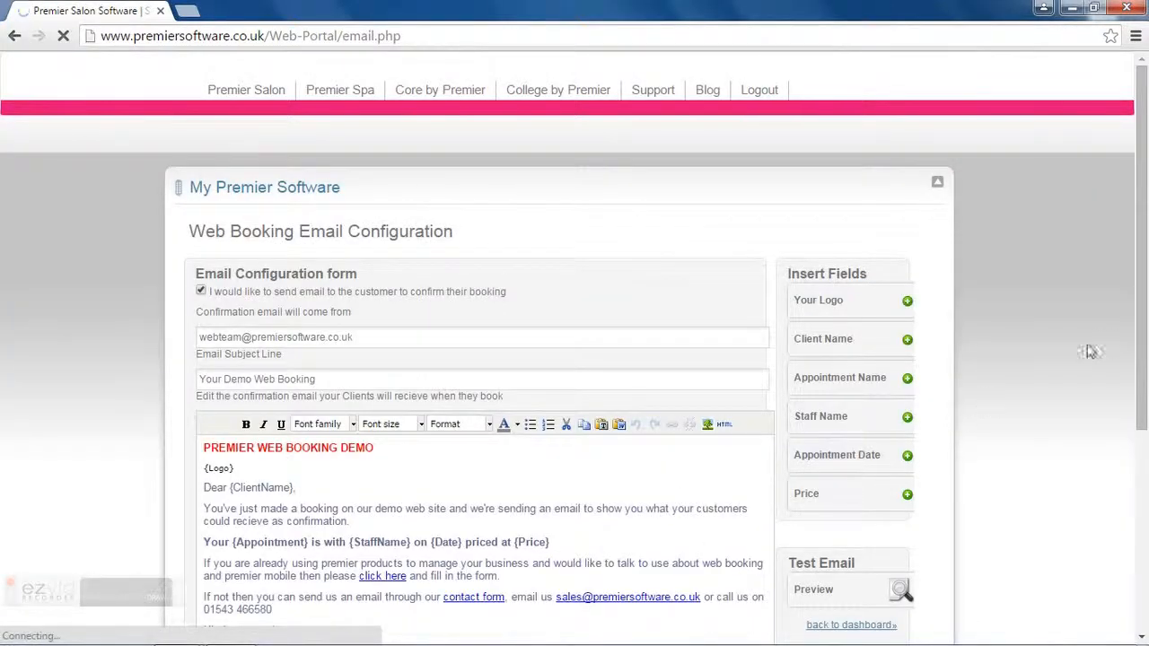
{"action": "scroll", "coordinate": [1144, 375], "scroll_direction": "down", "scroll_amount": 1}
{"action": "left_click_drag", "start_coordinate": [1145, 375], "coordinate": [1145, 387]}
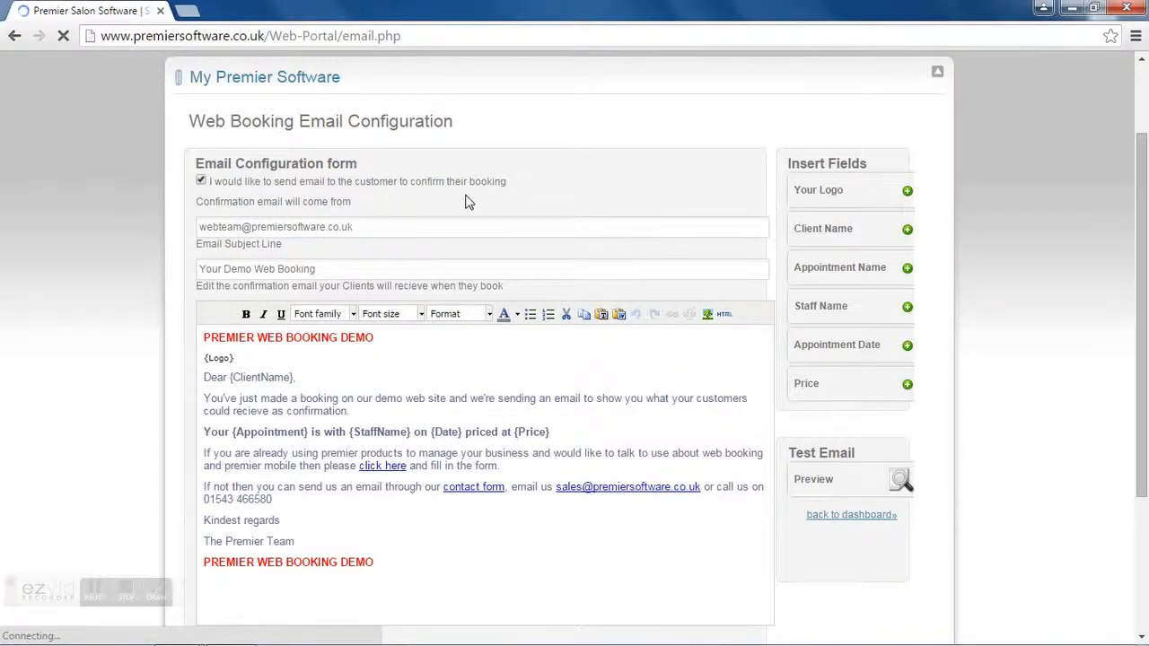
{"action": "left_click", "coordinate": [368, 227]}
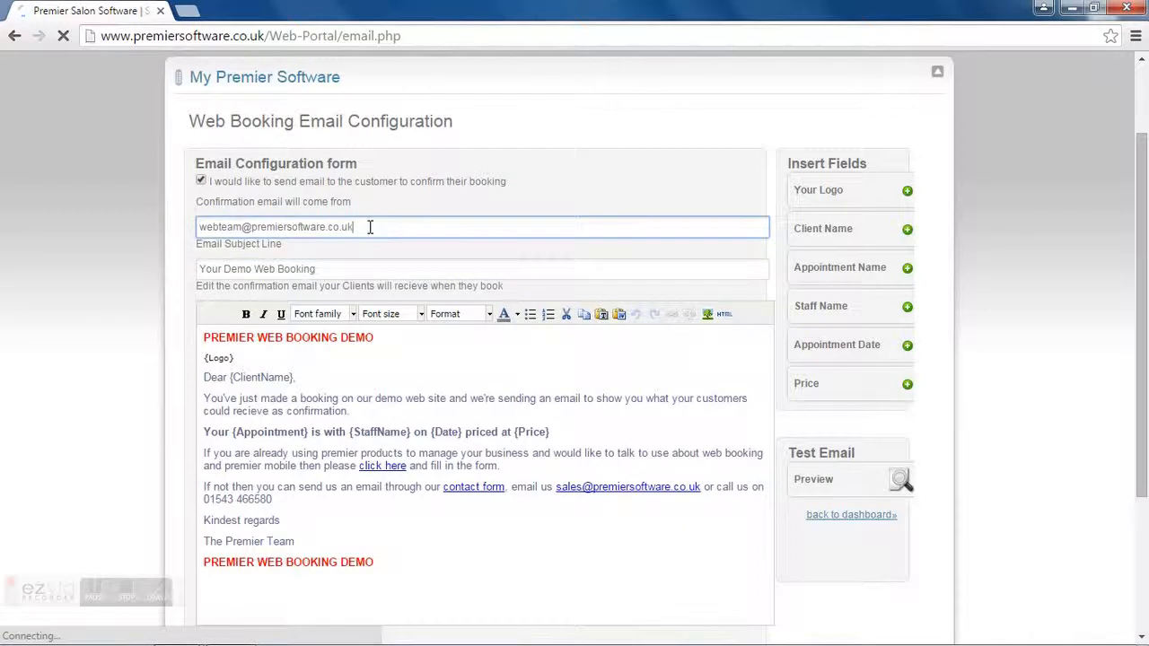
{"action": "left_click", "coordinate": [337, 268]}
{"action": "left_click_drag", "start_coordinate": [337, 269], "coordinate": [173, 270]}
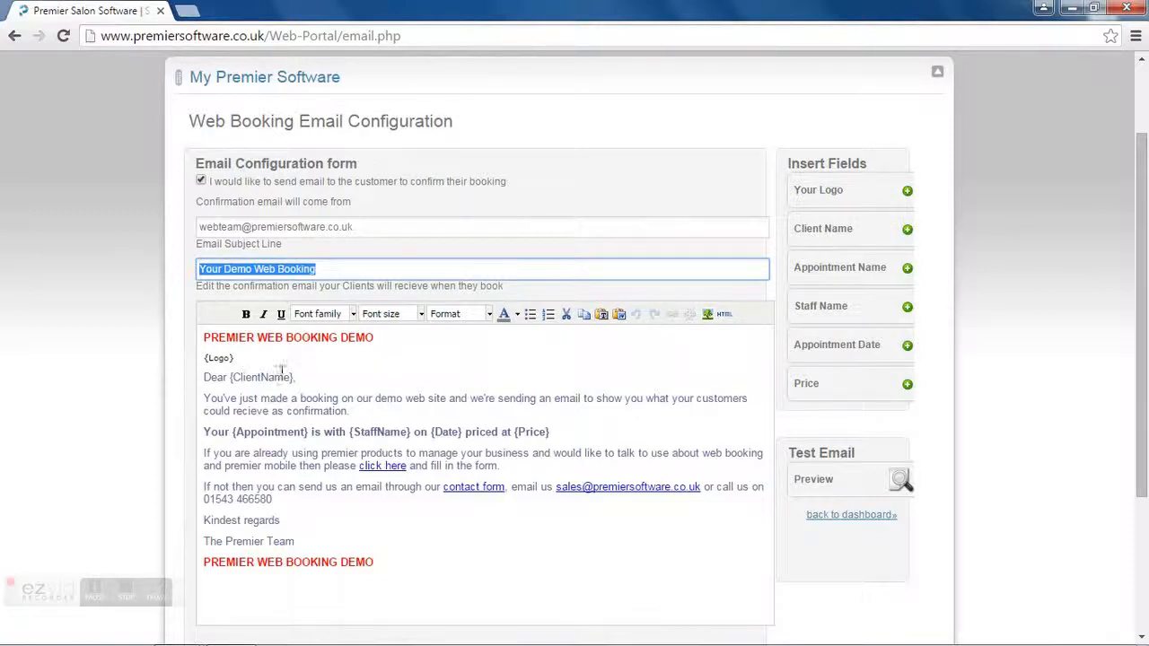
Step: Insert the Logo field and the Client Name field after 'Dear', followed by a comma
{"action": "left_click", "coordinate": [252, 359]}
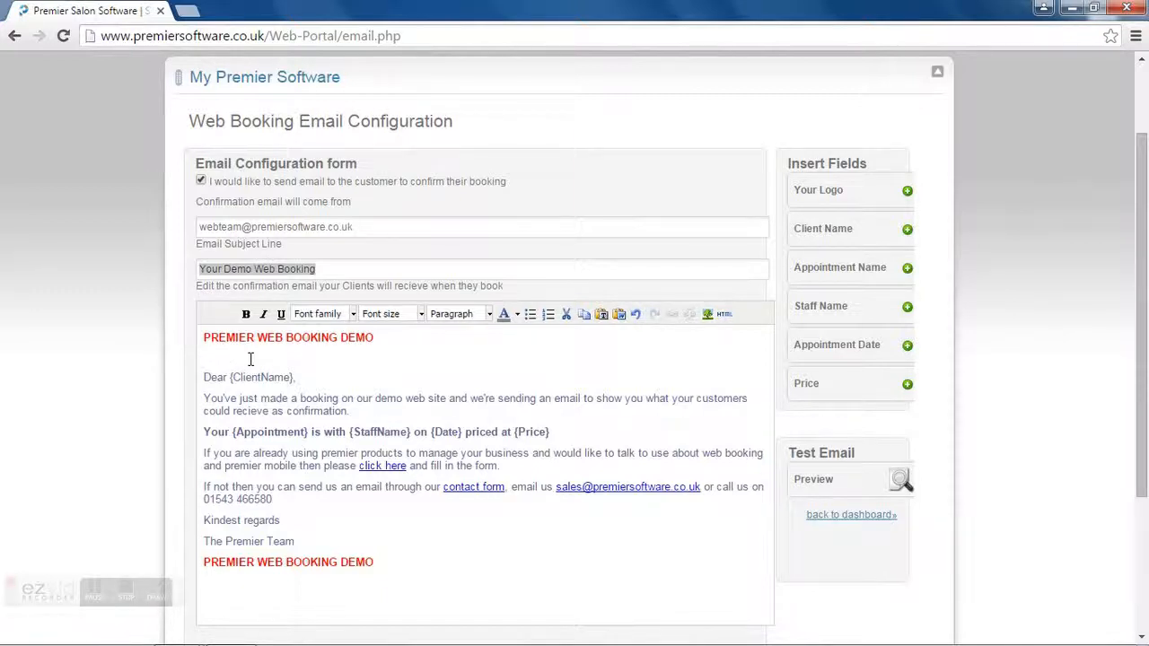
{"action": "left_click", "coordinate": [906, 191]}
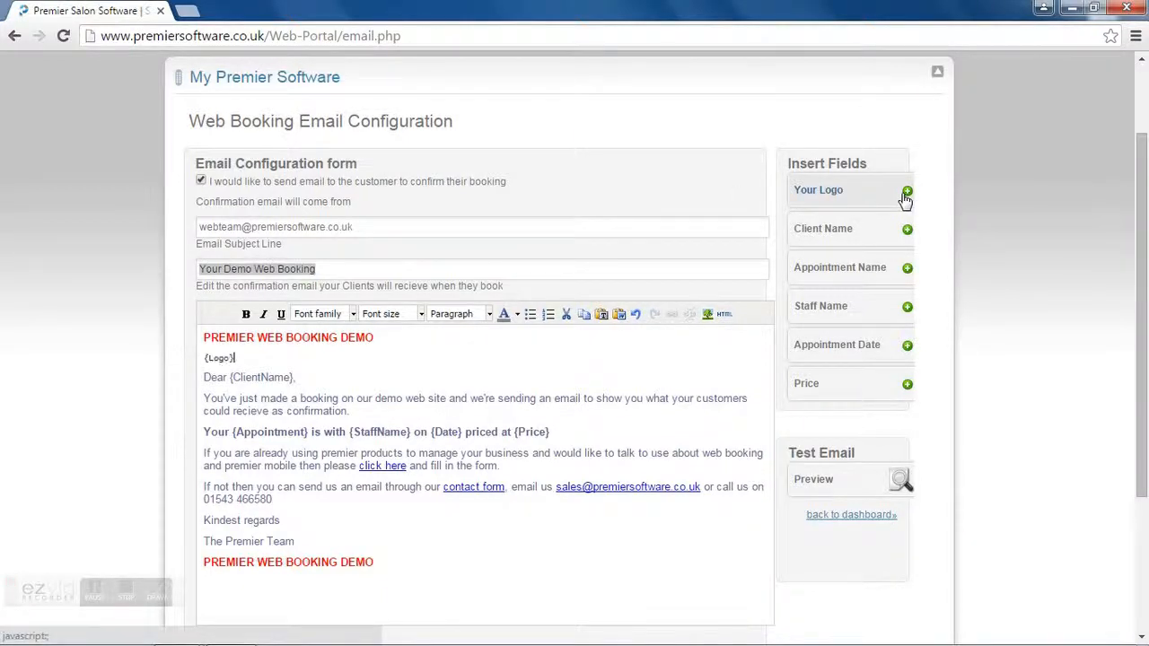
{"action": "left_click", "coordinate": [296, 376]}
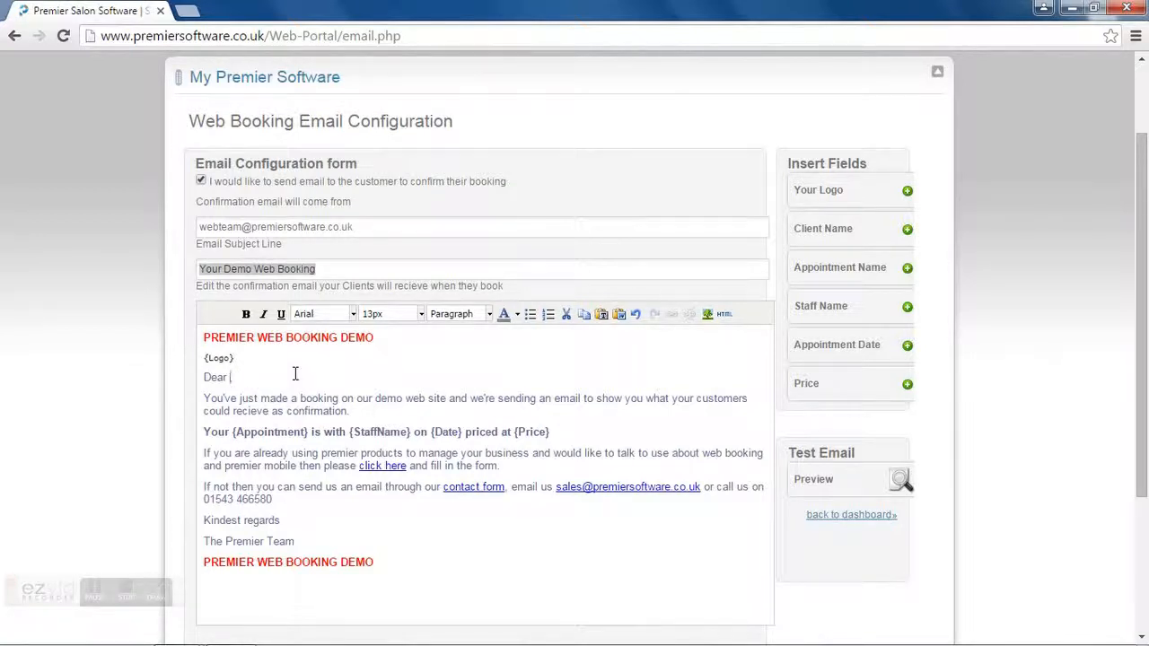
{"action": "left_click", "coordinate": [867, 235]}
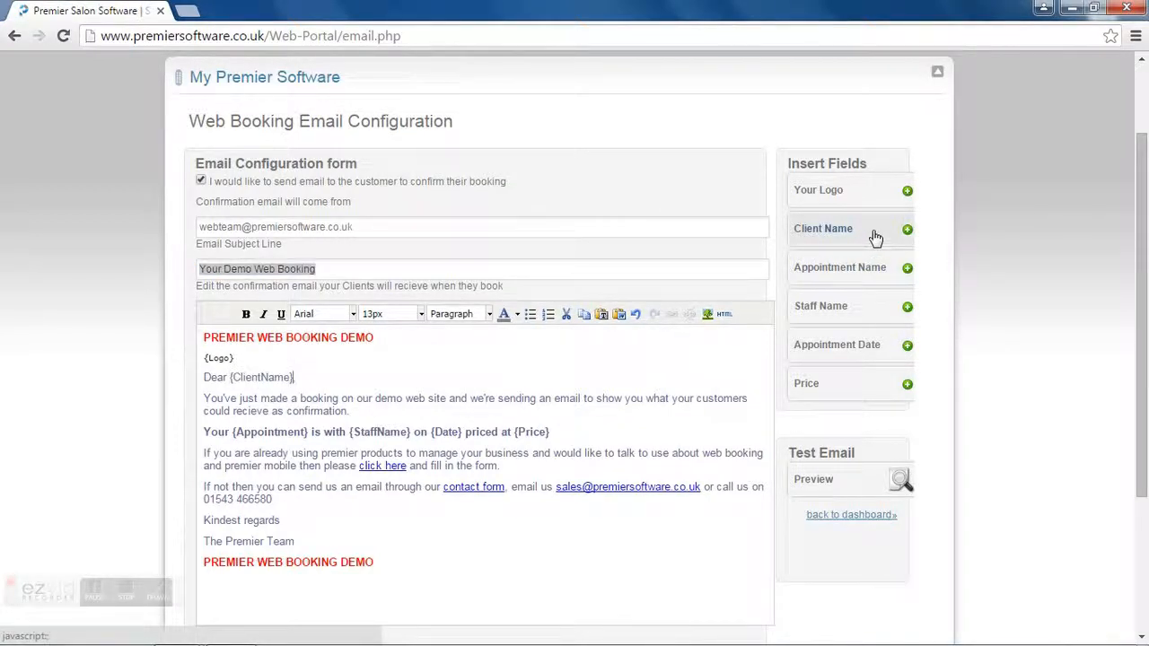
{"action": "type", "text": ","}
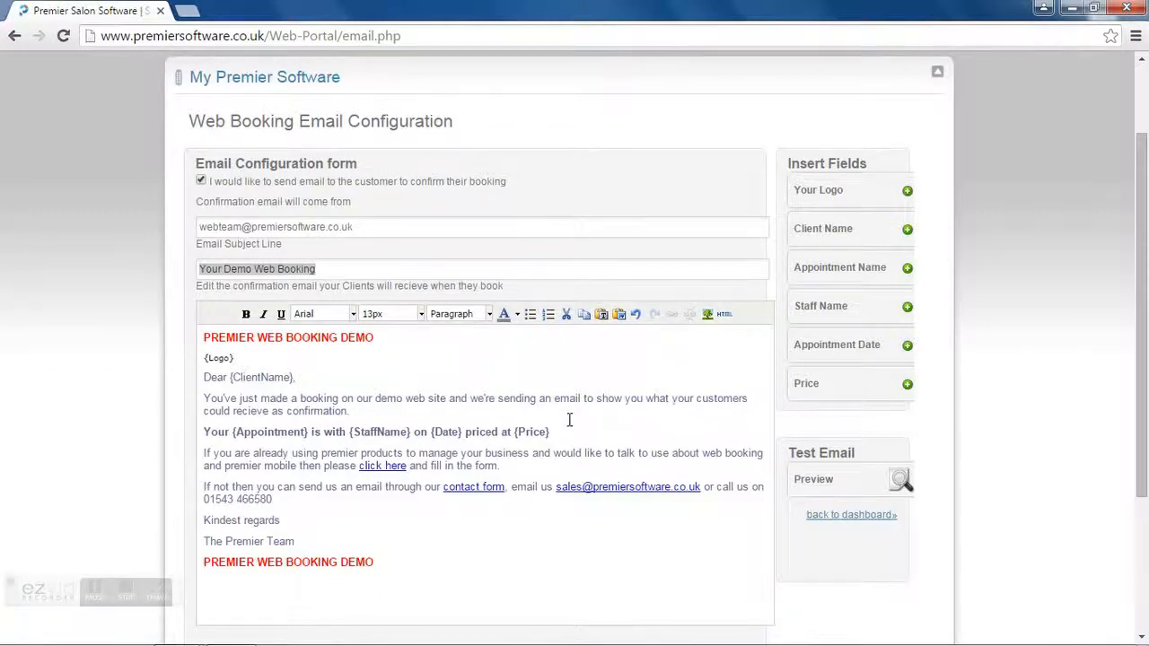
{"action": "left_click", "coordinate": [231, 433]}
Step: Preview the confirmation email, delete the notification address's trailing semicolon, and return to the dashboard
{"action": "left_click", "coordinate": [840, 480]}
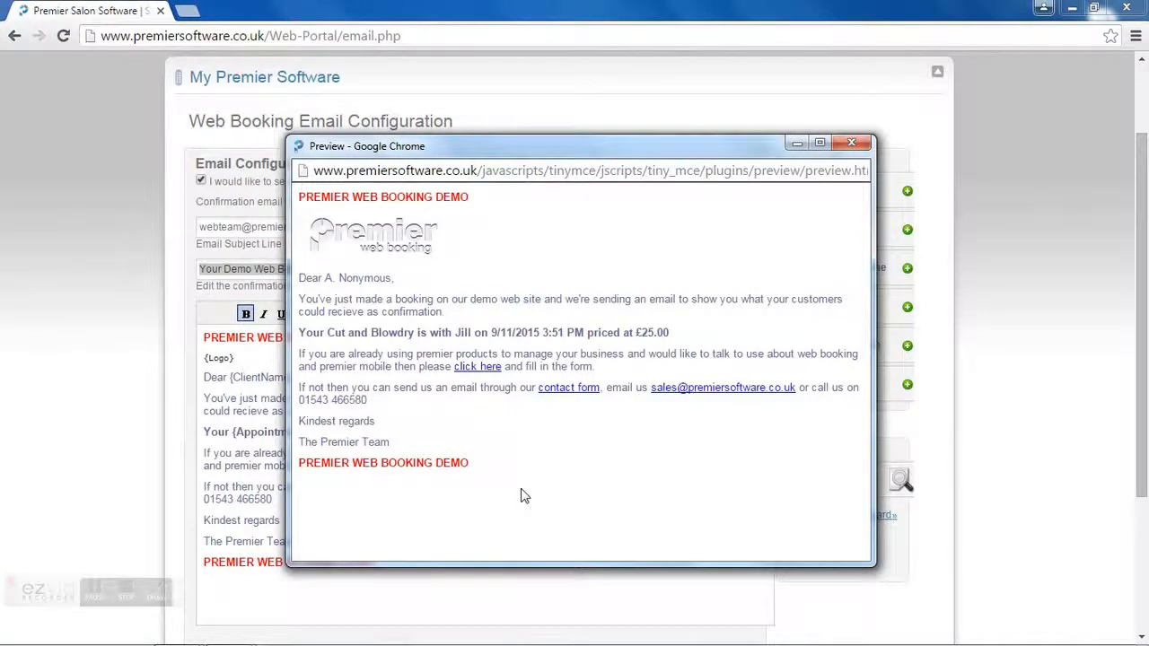
{"action": "left_click", "coordinate": [853, 145]}
{"action": "left_click_drag", "start_coordinate": [1144, 255], "coordinate": [1132, 395]}
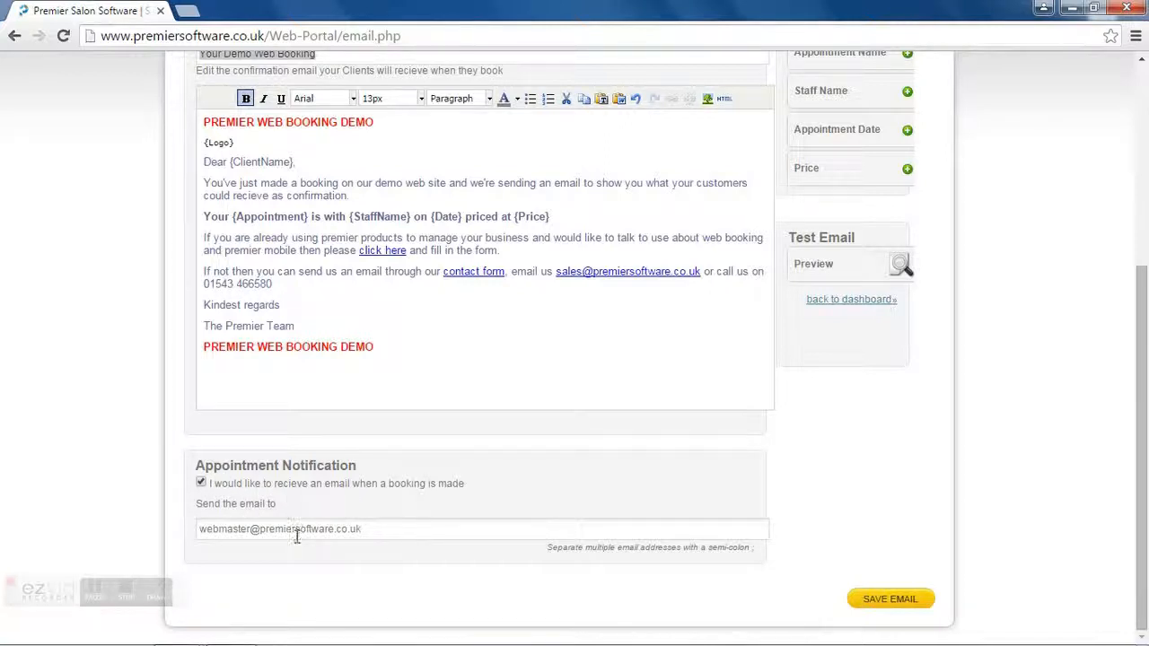
{"action": "left_click", "coordinate": [370, 530]}
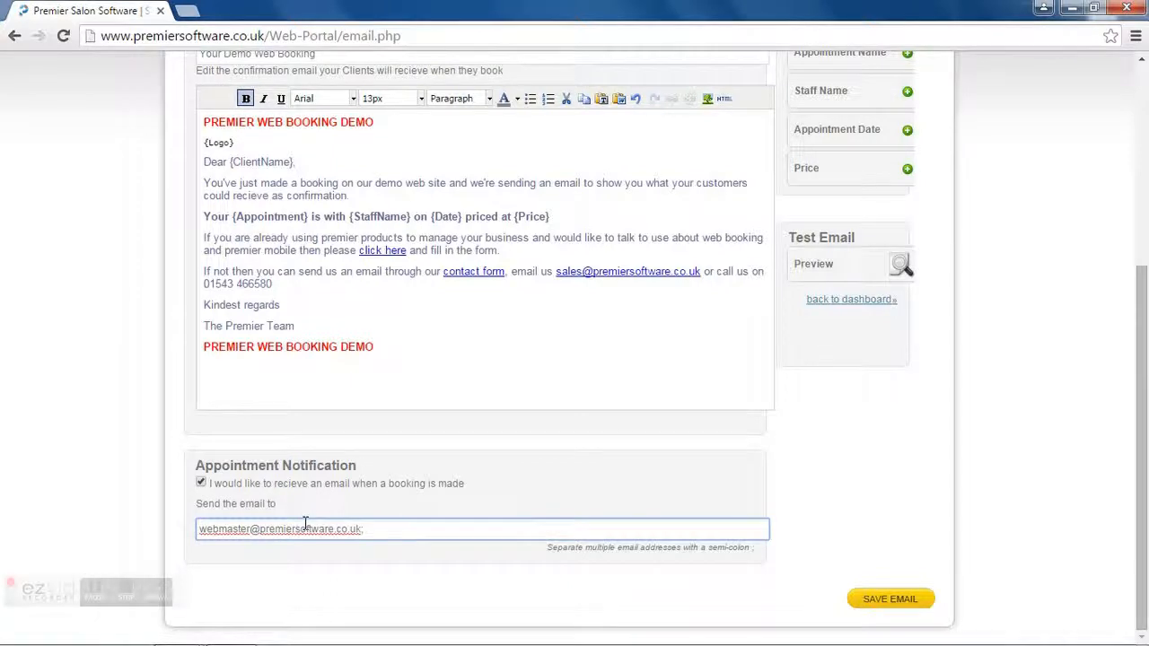
{"action": "key", "text": "BackSpace"}
{"action": "left_click", "coordinate": [832, 304]}
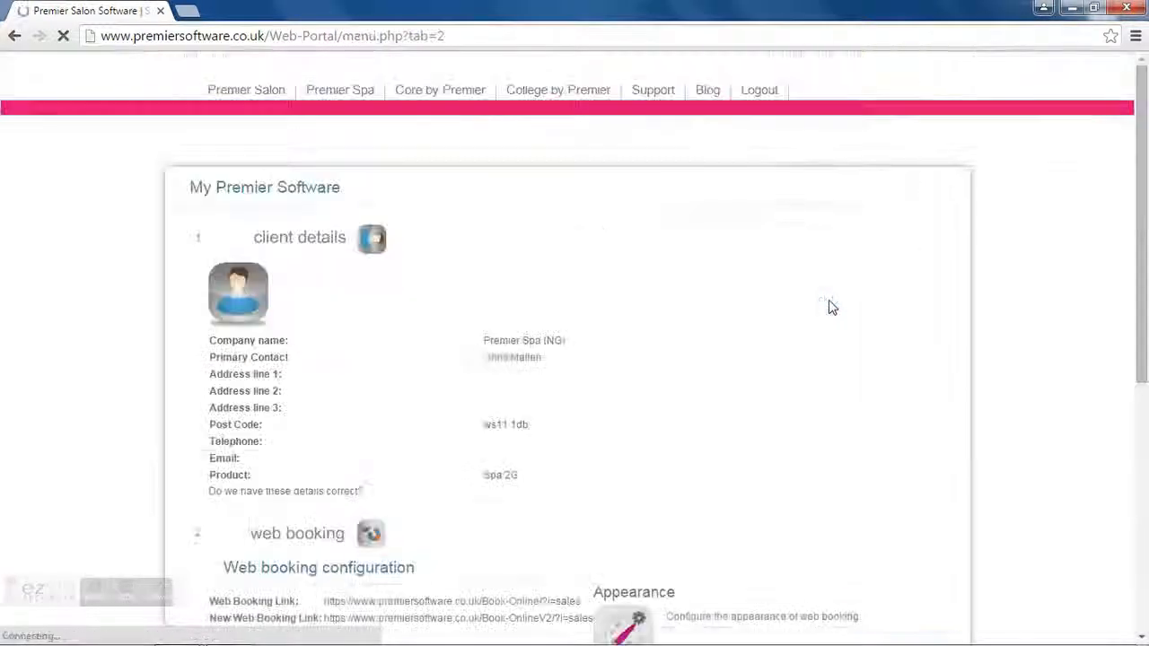
Step: From the Premier Mobile section, launch the Premier Mobile Tablet login page
{"action": "left_click_drag", "start_coordinate": [1142, 322], "coordinate": [1145, 448]}
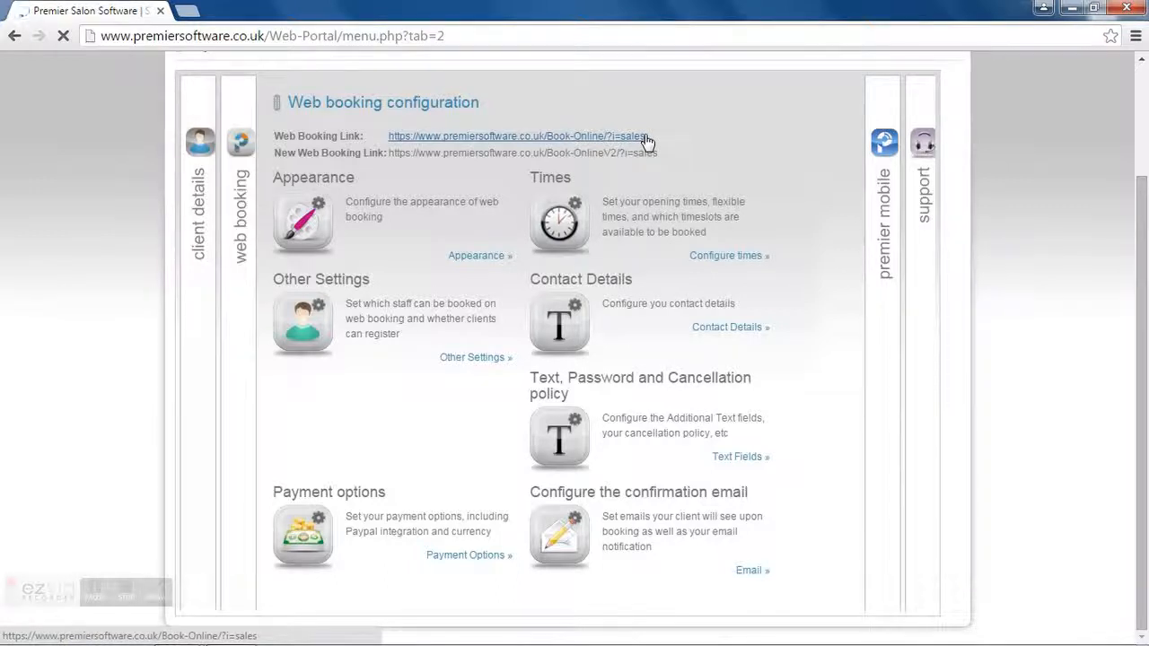
{"action": "left_click", "coordinate": [884, 198]}
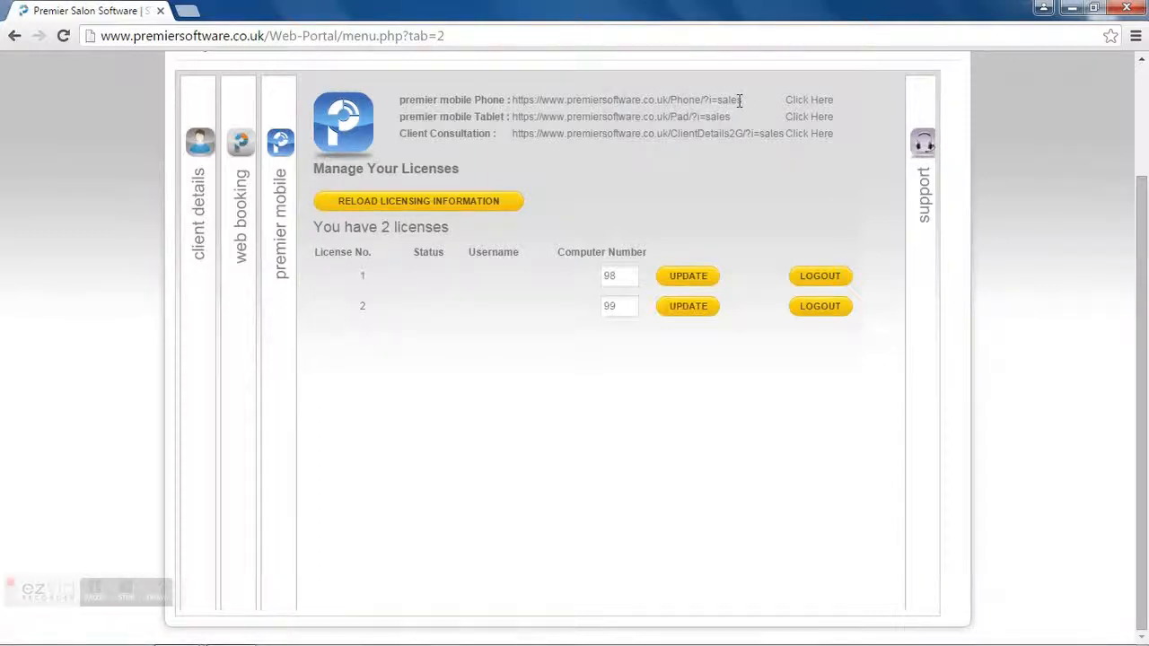
{"action": "left_click", "coordinate": [801, 119]}
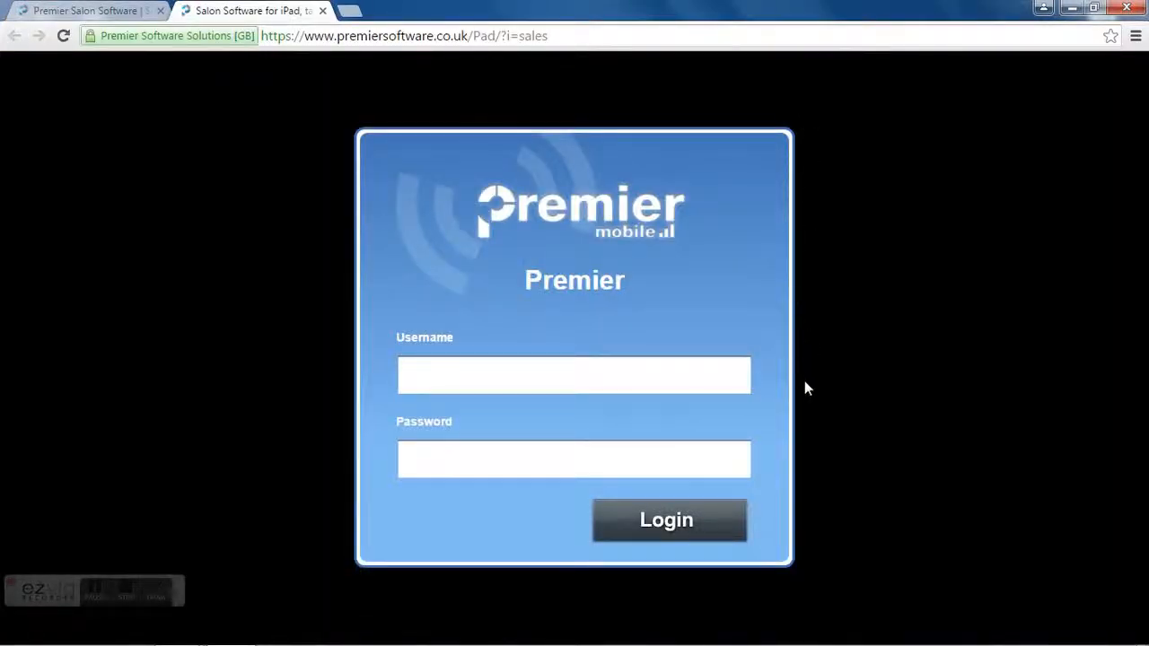
{"action": "left_click", "coordinate": [411, 369]}
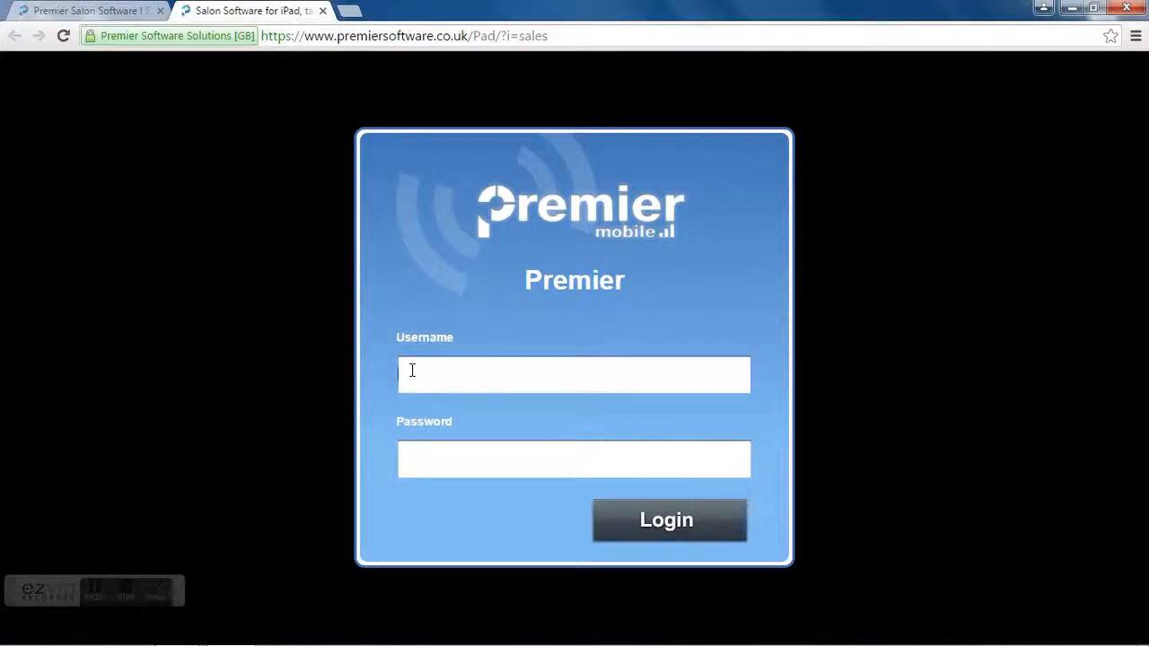